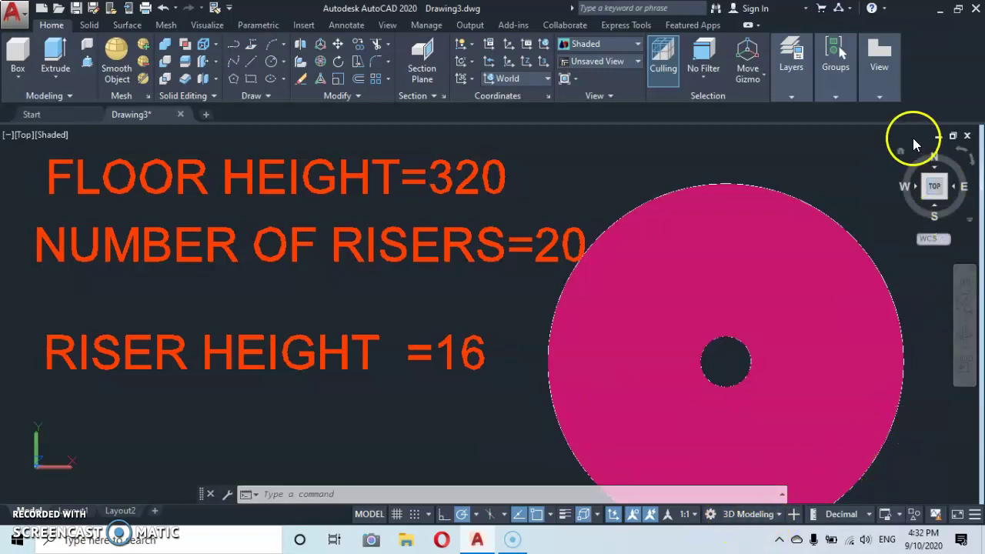
- Switch to a 3D view and orbit the finished spiral staircase to examine its treads and overall shape
{"action": "left_click", "coordinate": [901, 148]}
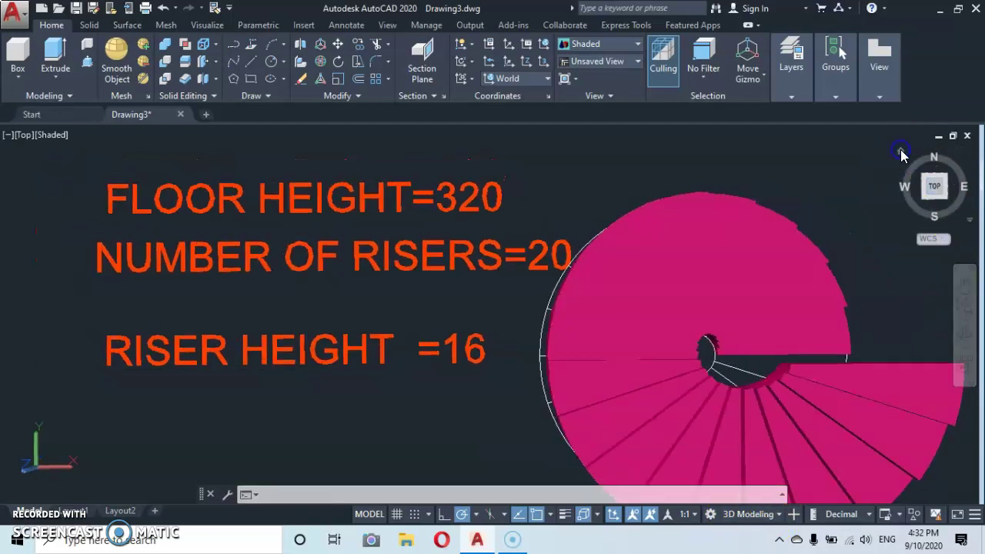
{"action": "scroll", "coordinate": [594, 294], "scroll_direction": "up", "scroll_amount": 2}
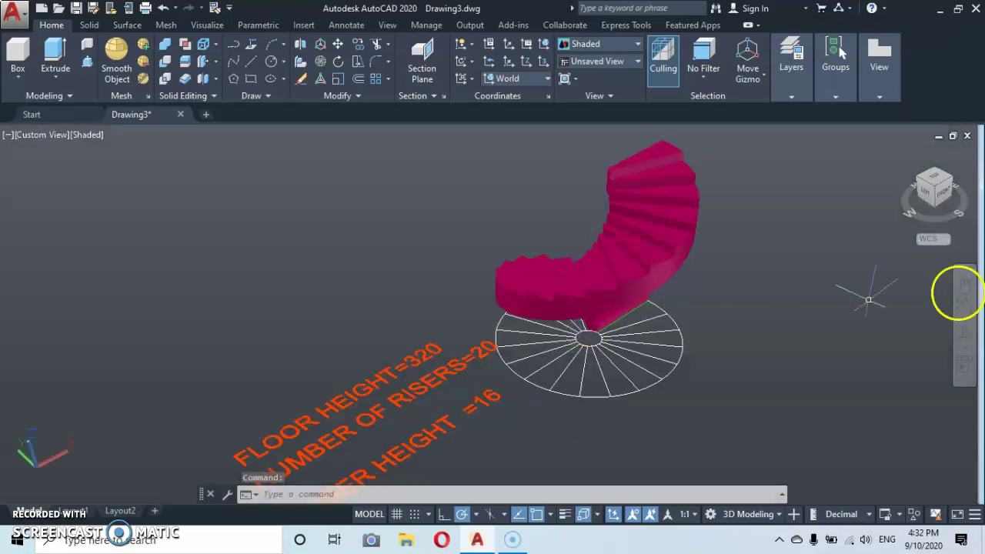
{"action": "right_click", "coordinate": [945, 244]}
{"action": "left_click", "coordinate": [863, 269]}
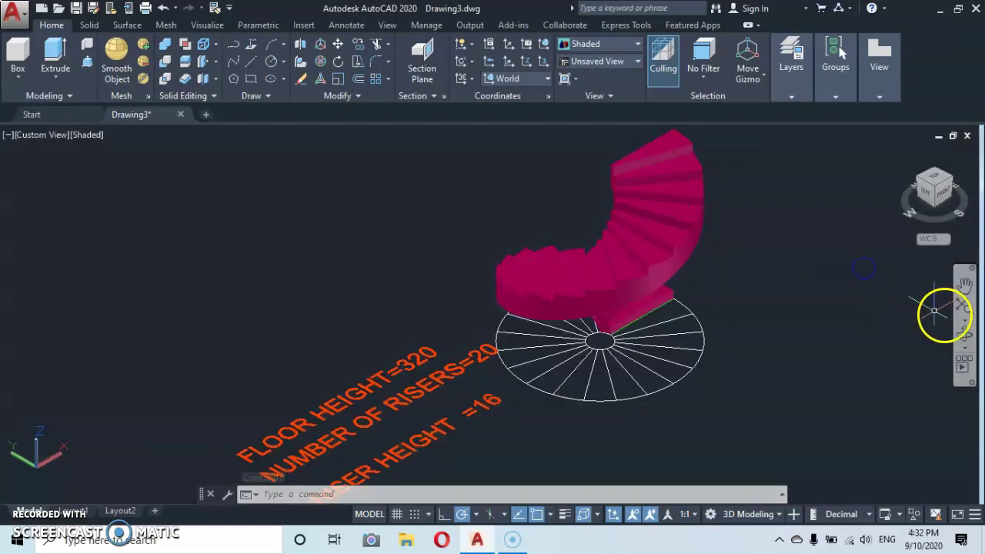
{"action": "left_click", "coordinate": [963, 329]}
{"action": "left_click_drag", "start_coordinate": [671, 325], "coordinate": [608, 329]}
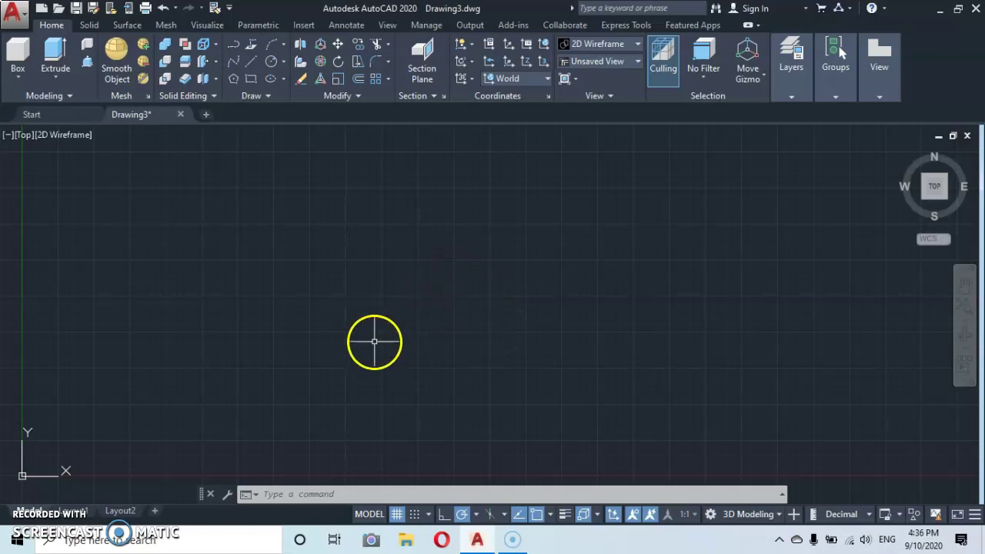
- Draw a circle with a diameter of 210 as the outer edge of the staircase
{"action": "left_click", "coordinate": [271, 63]}
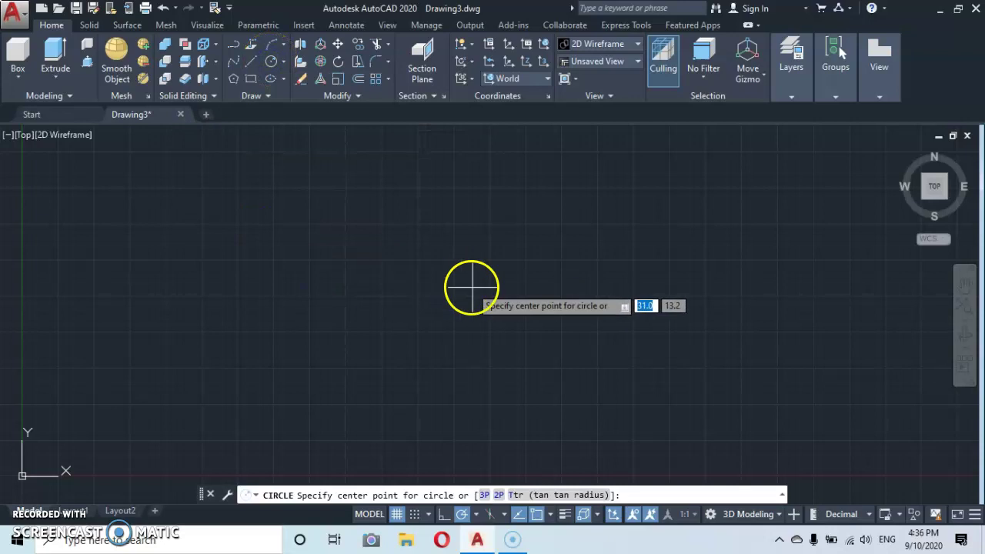
{"action": "left_click", "coordinate": [525, 296]}
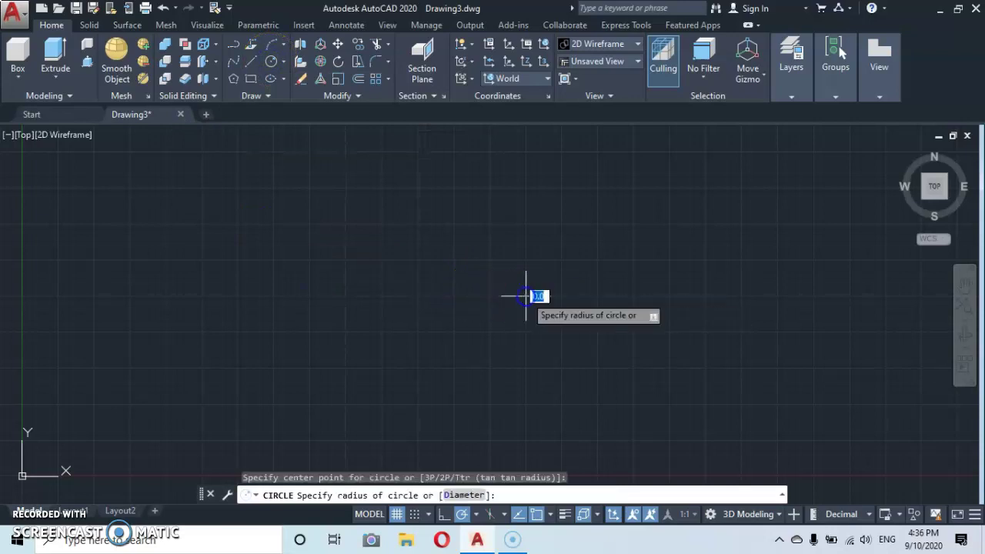
{"action": "left_click", "coordinate": [466, 494]}
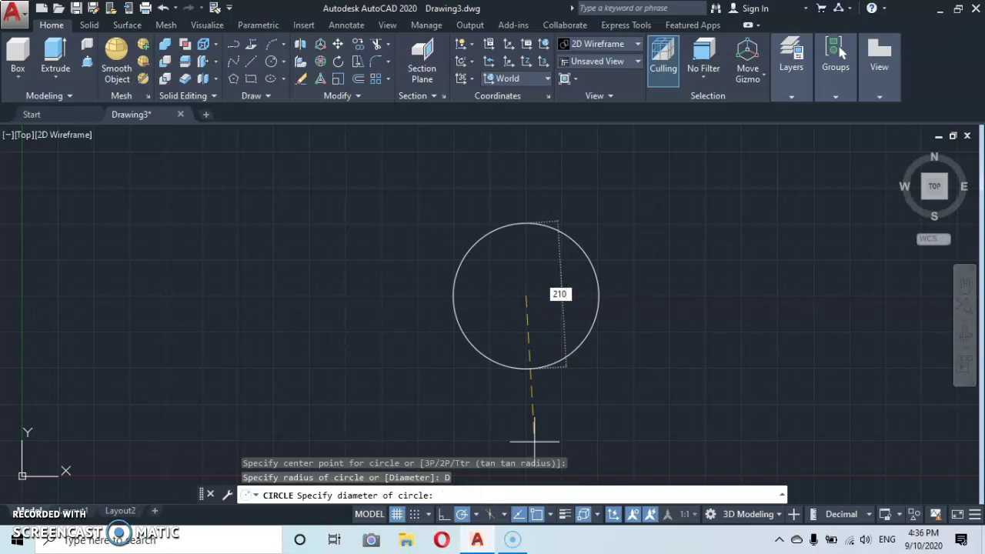
{"action": "type", "text": "210"}
{"action": "key", "text": "Return"}
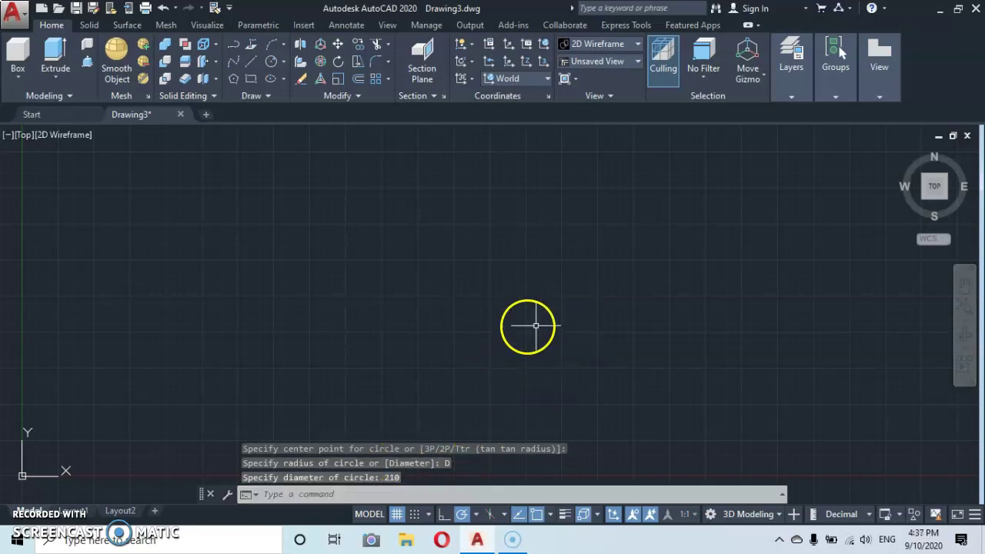
- Move the circle by its center to an open area above and to the right of the origin
{"action": "scroll", "coordinate": [465, 238], "scroll_direction": "down", "scroll_amount": 4}
{"action": "scroll", "coordinate": [464, 238], "scroll_direction": "down", "scroll_amount": 5}
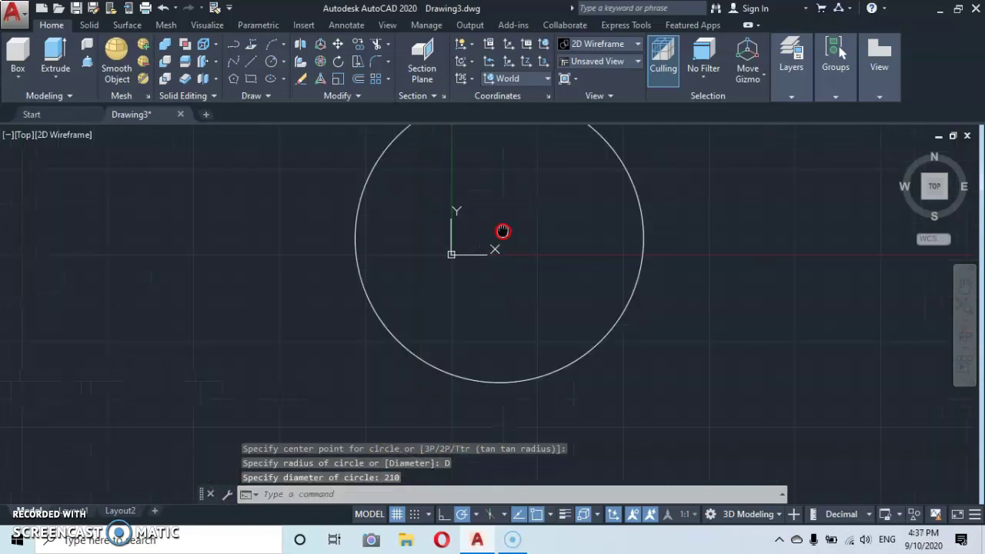
{"action": "left_click", "coordinate": [464, 274]}
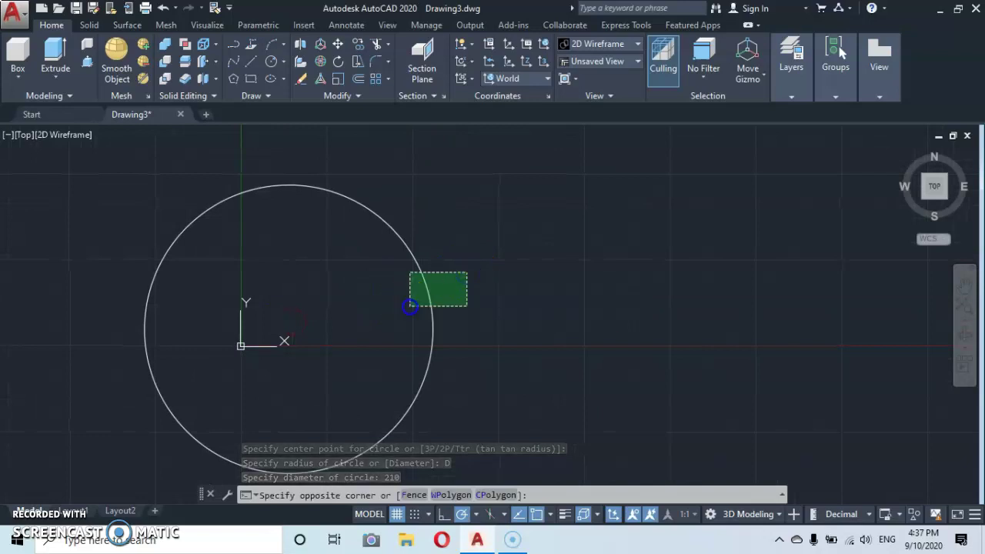
{"action": "left_click", "coordinate": [409, 305]}
{"action": "right_click", "coordinate": [478, 300]}
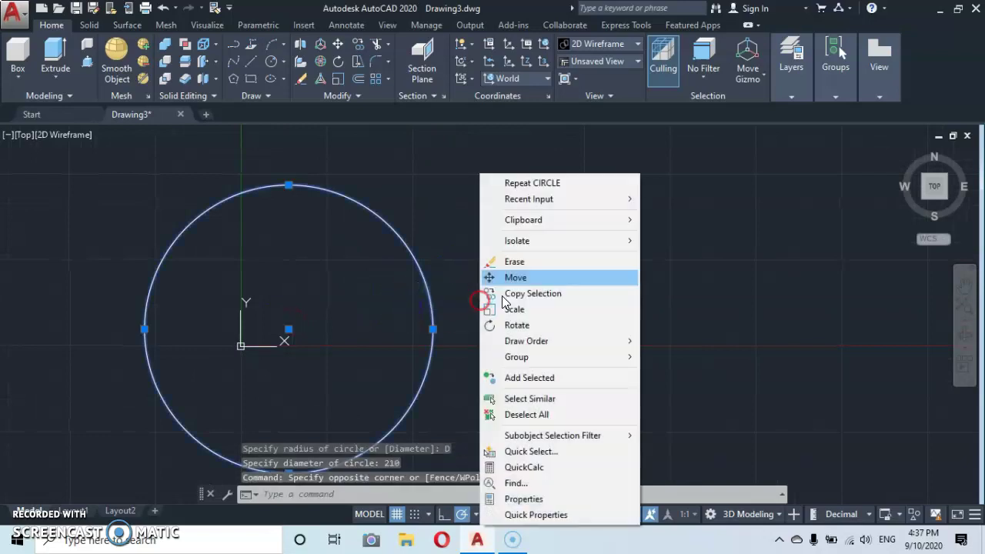
{"action": "left_click", "coordinate": [538, 278]}
{"action": "left_click", "coordinate": [287, 331]}
{"action": "scroll", "coordinate": [549, 254], "scroll_direction": "down", "scroll_amount": 4}
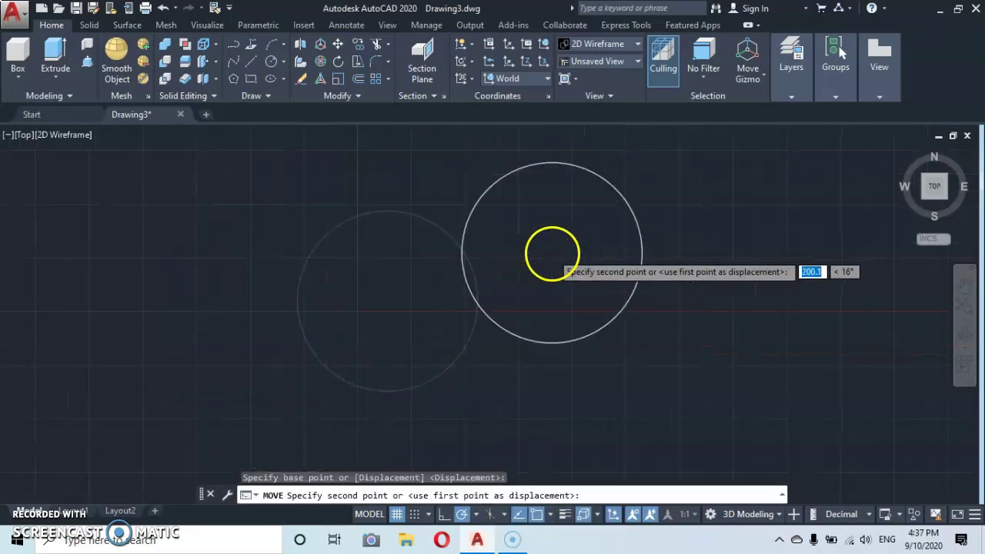
{"action": "middle_click_drag", "start_coordinate": [601, 214], "coordinate": [504, 277]}
{"action": "left_click", "coordinate": [506, 279]}
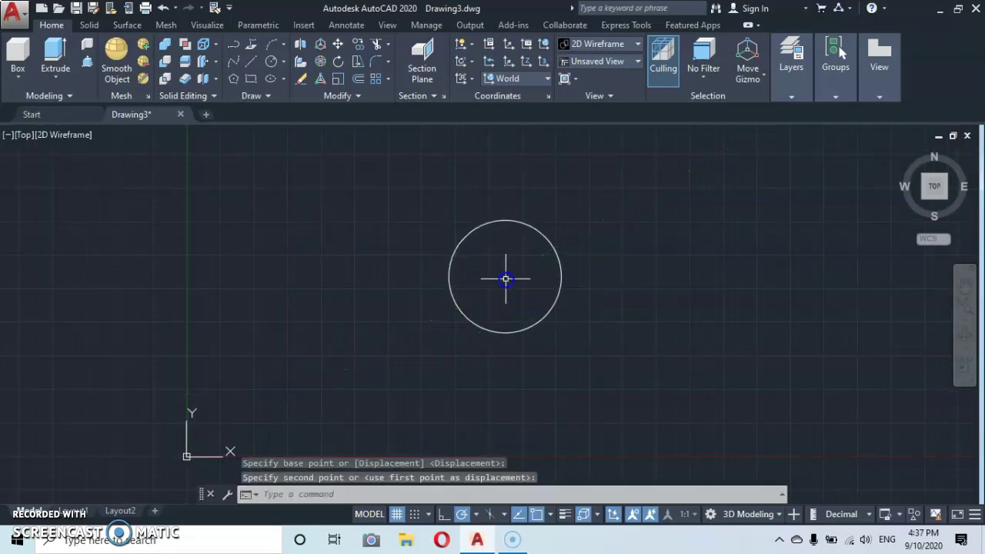
- Draw a concentric inner circle with a diameter of 30 at the center of the large circle
{"action": "scroll", "coordinate": [492, 298], "scroll_direction": "up", "scroll_amount": 4}
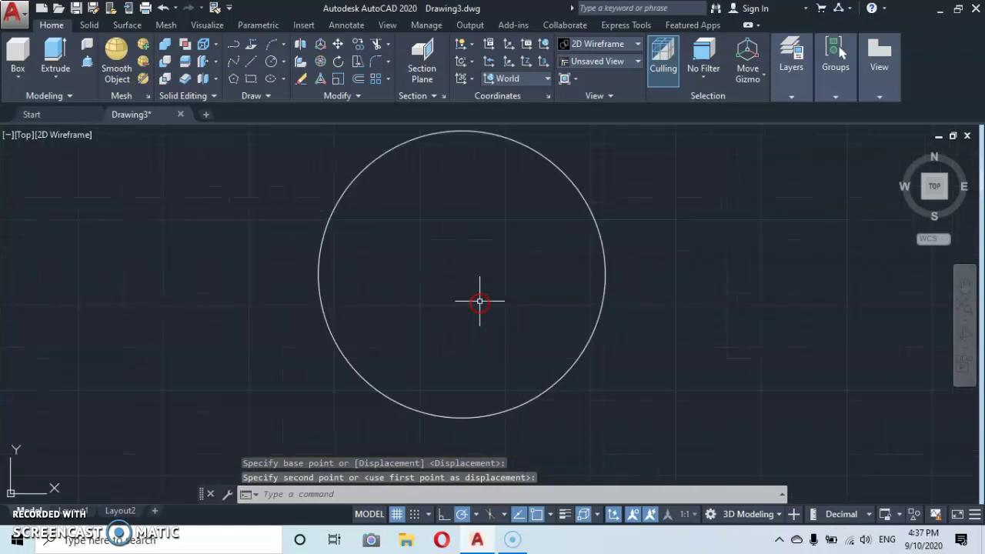
{"action": "scroll", "coordinate": [479, 301], "scroll_direction": "down", "scroll_amount": 4}
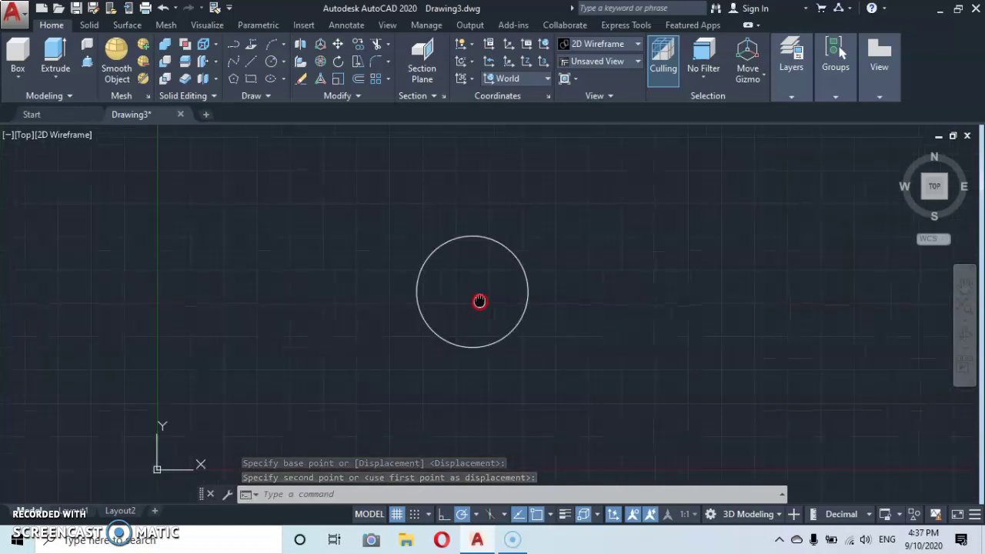
{"action": "middle_click_drag", "start_coordinate": [479, 301], "coordinate": [420, 297]}
{"action": "scroll", "coordinate": [420, 297], "scroll_direction": "up", "scroll_amount": 3}
{"action": "middle_click_drag", "start_coordinate": [347, 292], "coordinate": [316, 288]}
{"action": "scroll", "coordinate": [388, 274], "scroll_direction": "down", "scroll_amount": 1}
{"action": "middle_click_drag", "start_coordinate": [388, 274], "coordinate": [385, 303]}
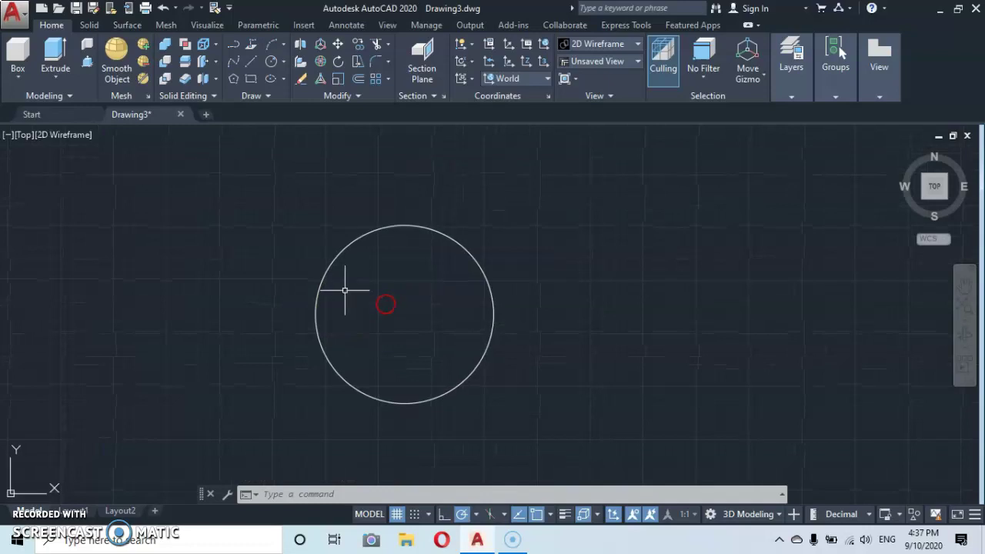
{"action": "left_click", "coordinate": [271, 63]}
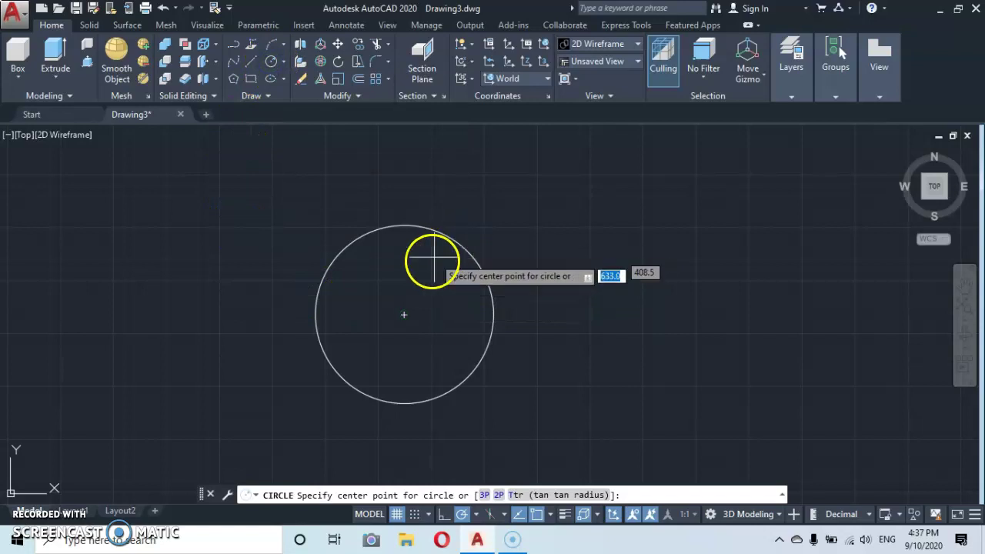
{"action": "left_click", "coordinate": [403, 315]}
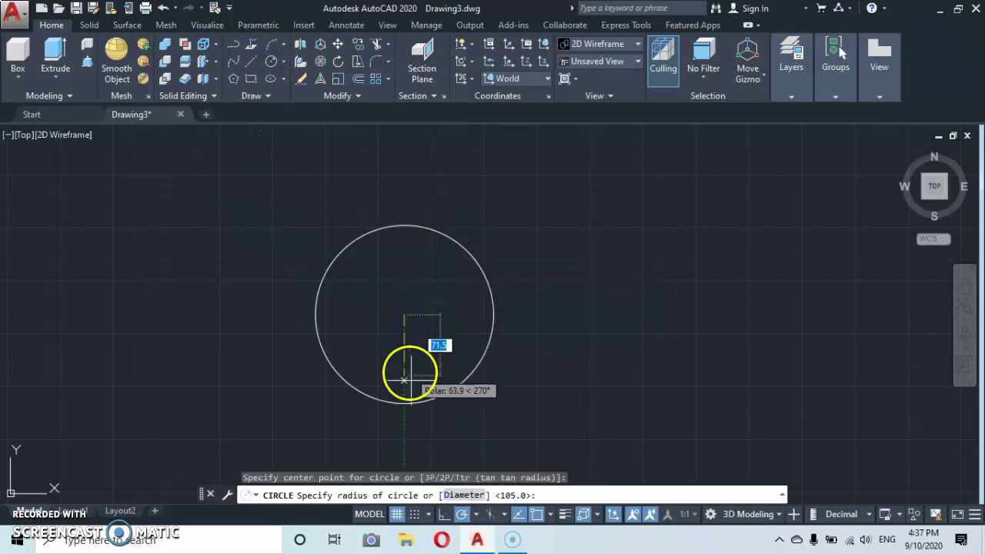
{"action": "left_click", "coordinate": [463, 494]}
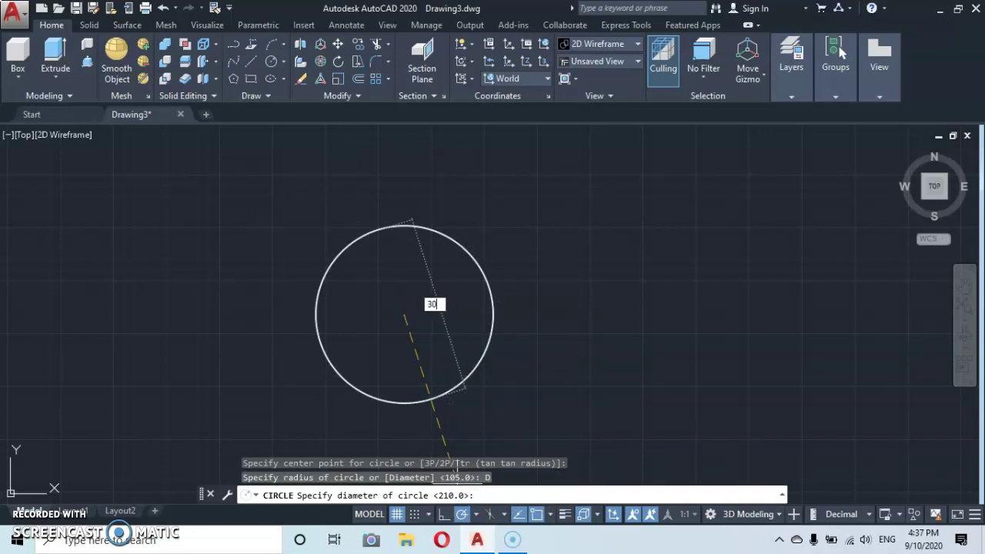
{"action": "key", "text": "Return"}
{"action": "left_click", "coordinate": [398, 315]}
- Draw a horizontal line from the common center to the right quadrant of the outer circle
{"action": "scroll", "coordinate": [401, 308], "scroll_direction": "up", "scroll_amount": 2}
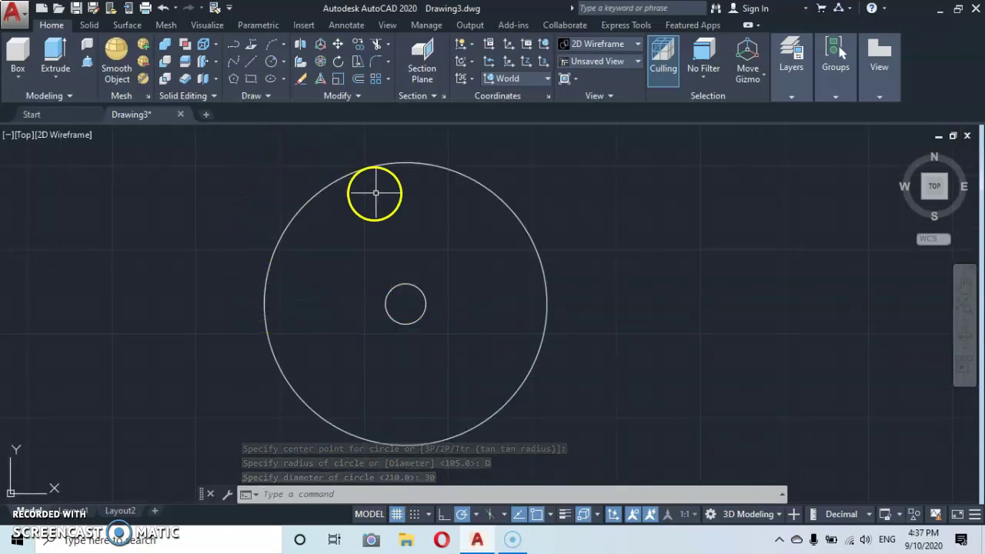
{"action": "left_click", "coordinate": [253, 68]}
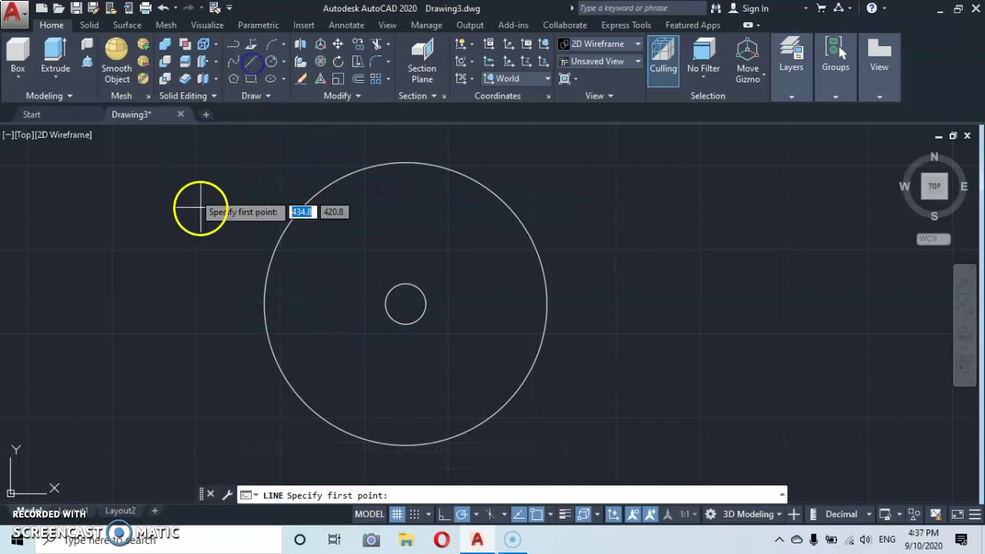
{"action": "left_click", "coordinate": [406, 304]}
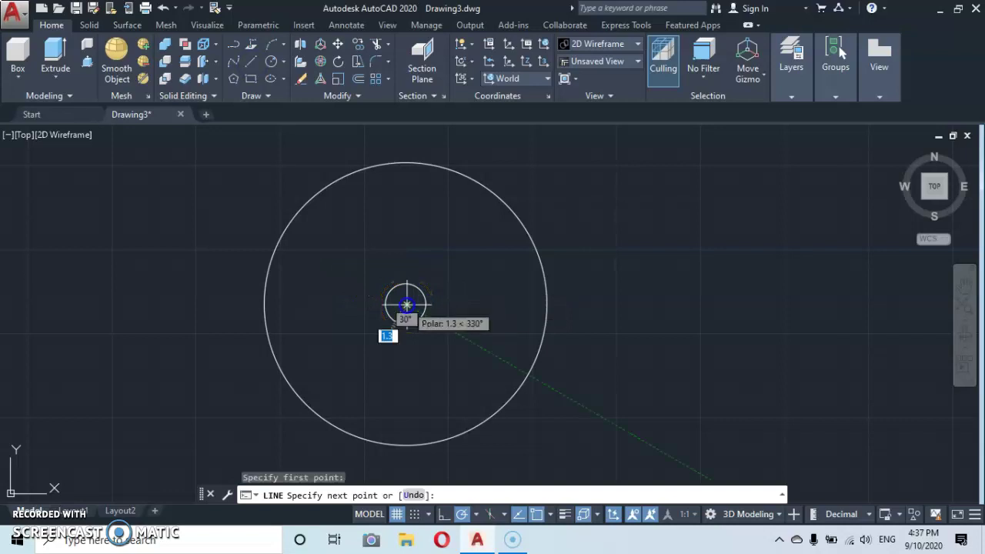
{"action": "left_click", "coordinate": [546, 304]}
{"action": "key", "text": "Escape"}
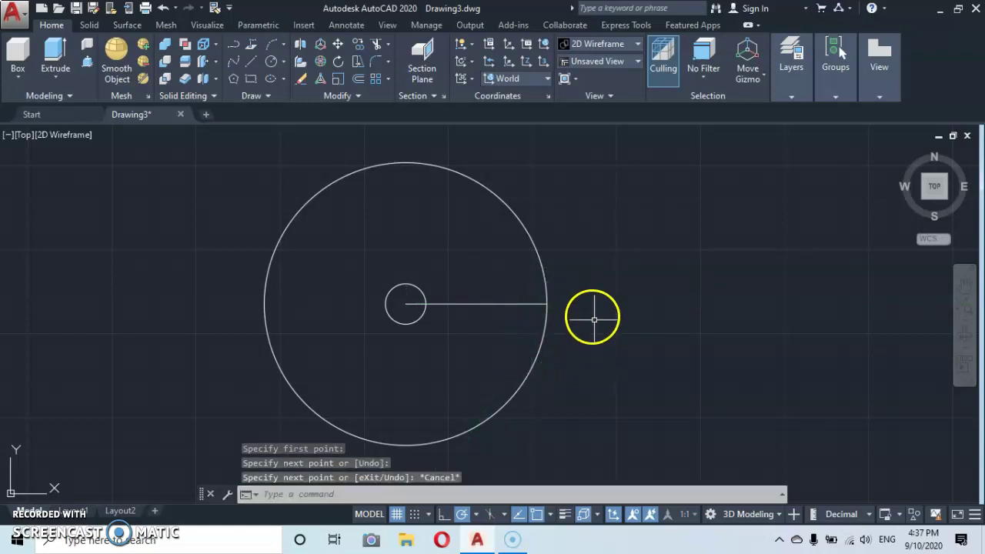
- Trim away the part of the radial line that lies inside the inner circle
{"action": "left_click", "coordinate": [375, 45]}
{"action": "right_click", "coordinate": [568, 263]}
{"action": "left_click", "coordinate": [411, 302]}
{"action": "left_click", "coordinate": [542, 296]}
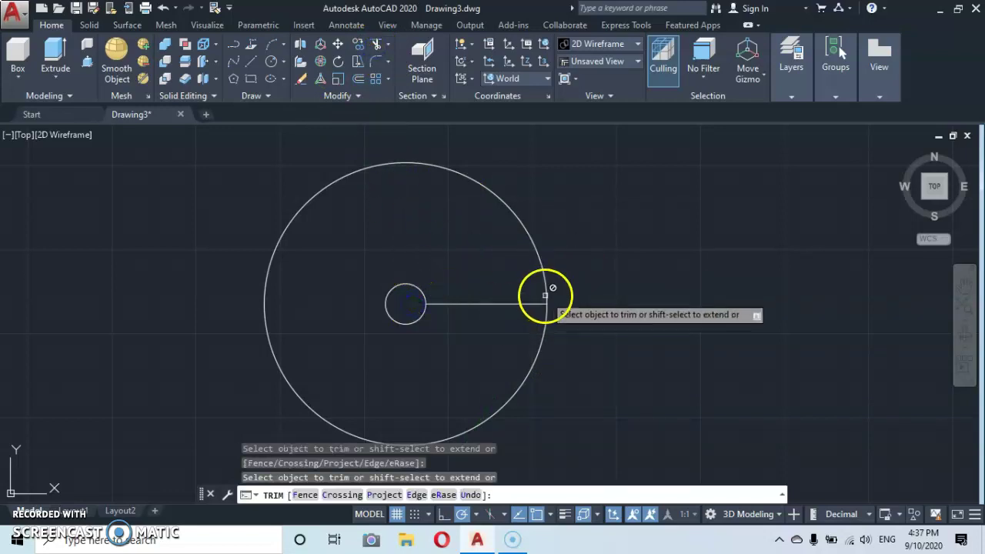
{"action": "key", "text": "Escape"}
- Create a polar array of the trimmed radial line around the circles' common center
{"action": "scroll", "coordinate": [423, 294], "scroll_direction": "up", "scroll_amount": 2}
{"action": "scroll", "coordinate": [423, 295], "scroll_direction": "down", "scroll_amount": 3}
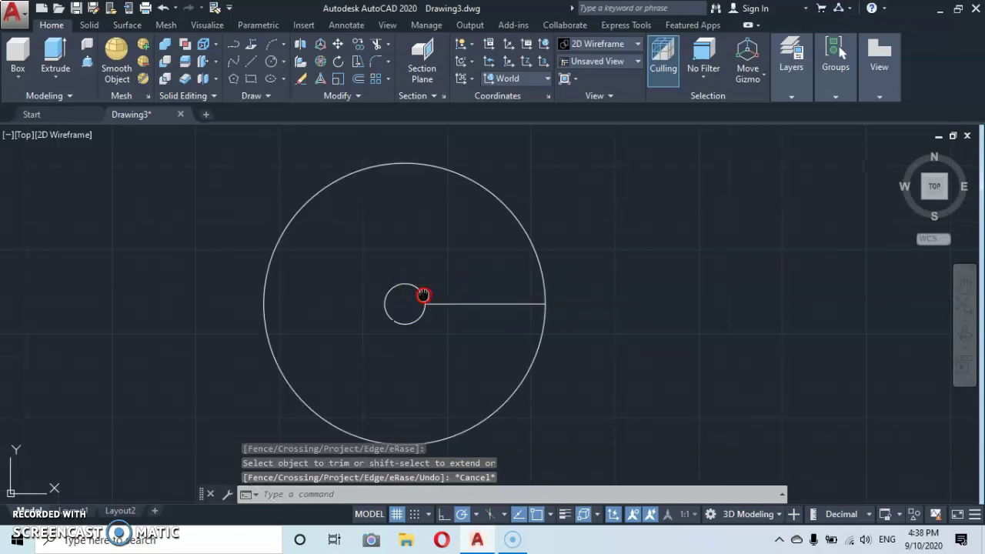
{"action": "left_click", "coordinate": [388, 79]}
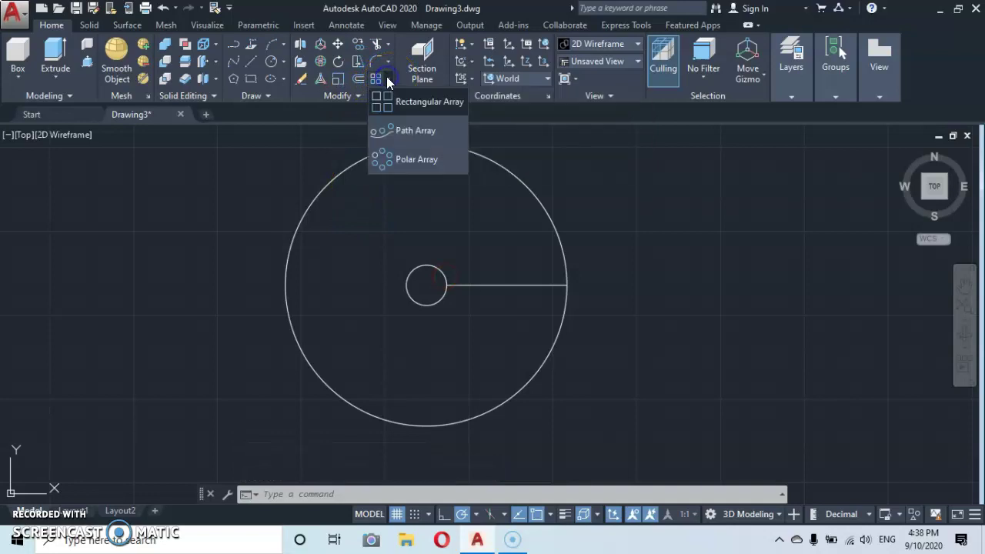
{"action": "left_click", "coordinate": [398, 160]}
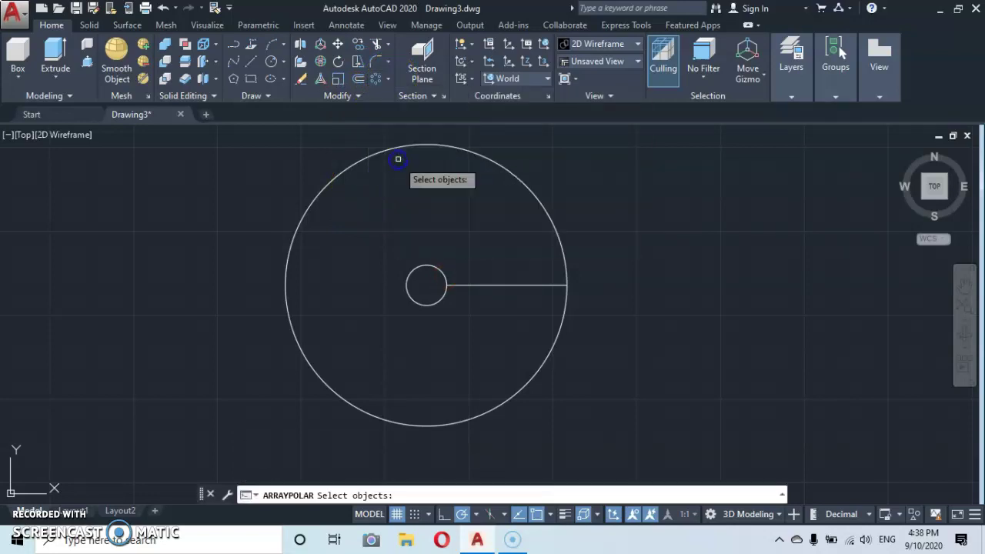
{"action": "left_click", "coordinate": [495, 286]}
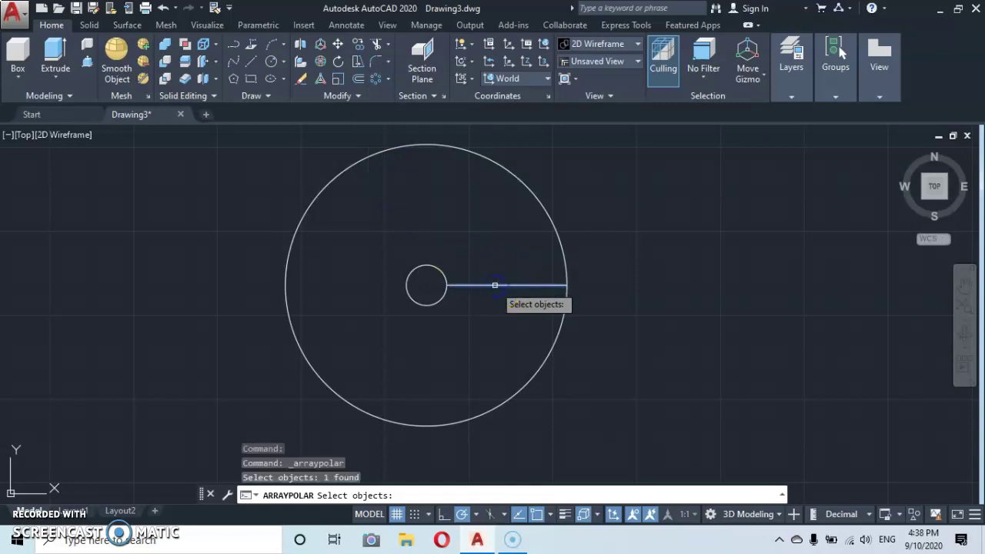
{"action": "key", "text": "Return"}
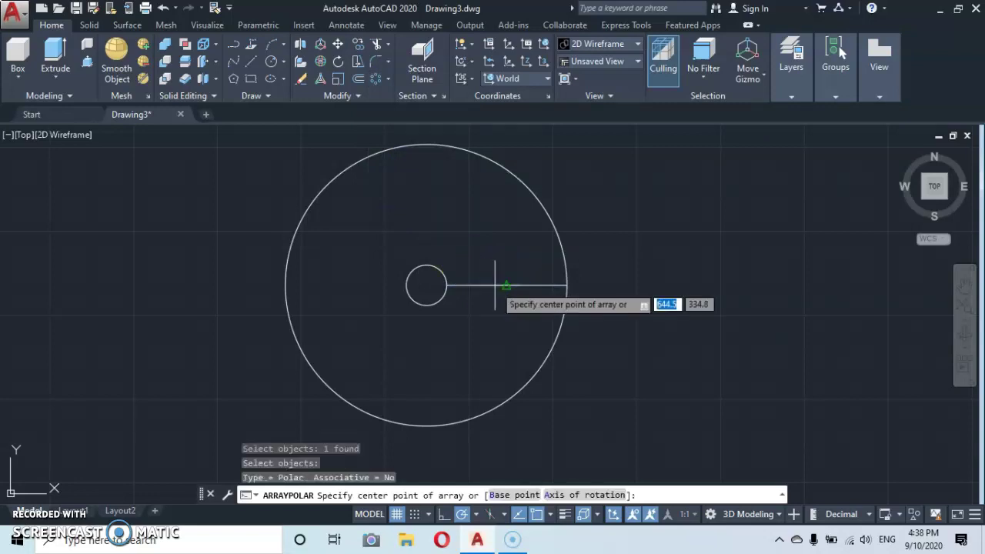
{"action": "left_click", "coordinate": [425, 285]}
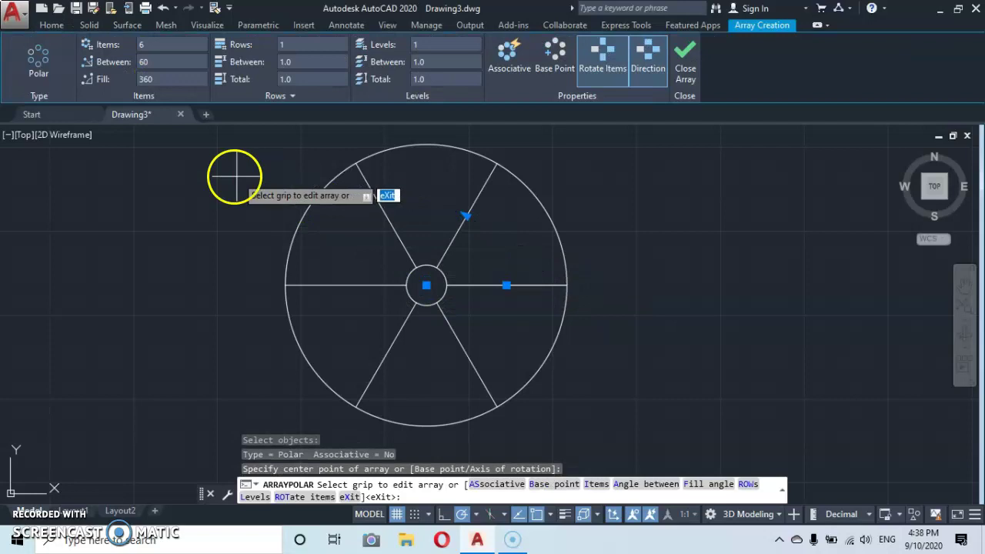
- Set the polar array's item count to 20 and finish the array
{"action": "left_click", "coordinate": [146, 46]}
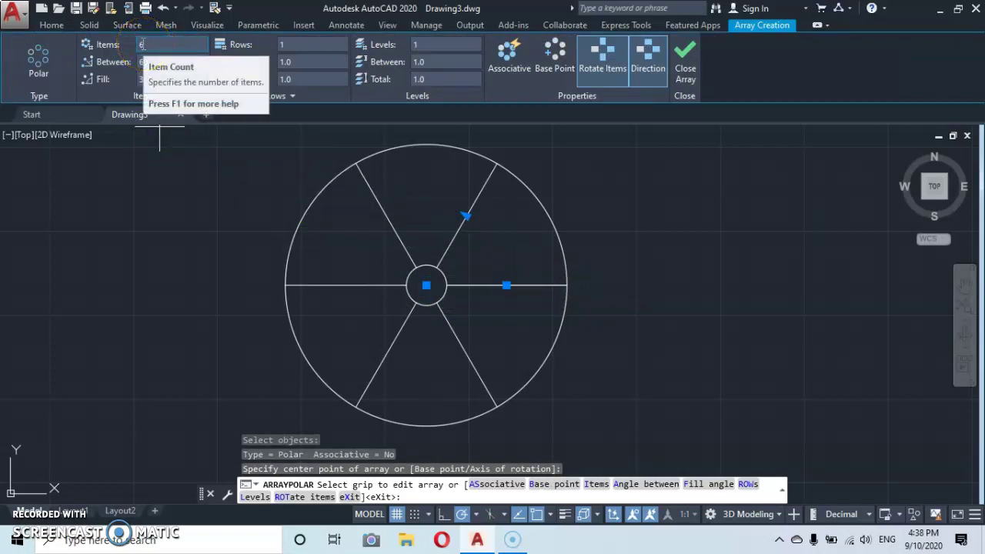
{"action": "left_click", "coordinate": [142, 44]}
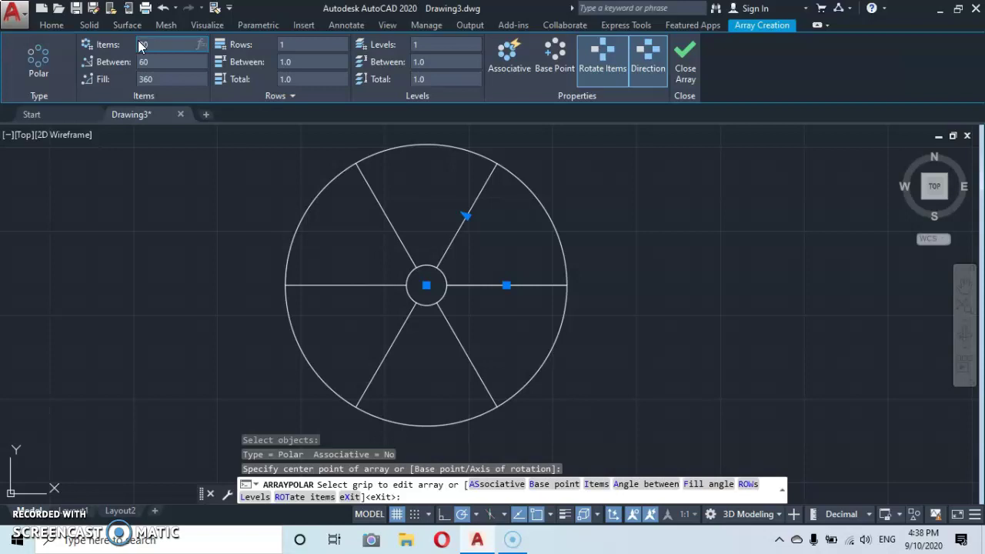
{"action": "key", "text": "Return"}
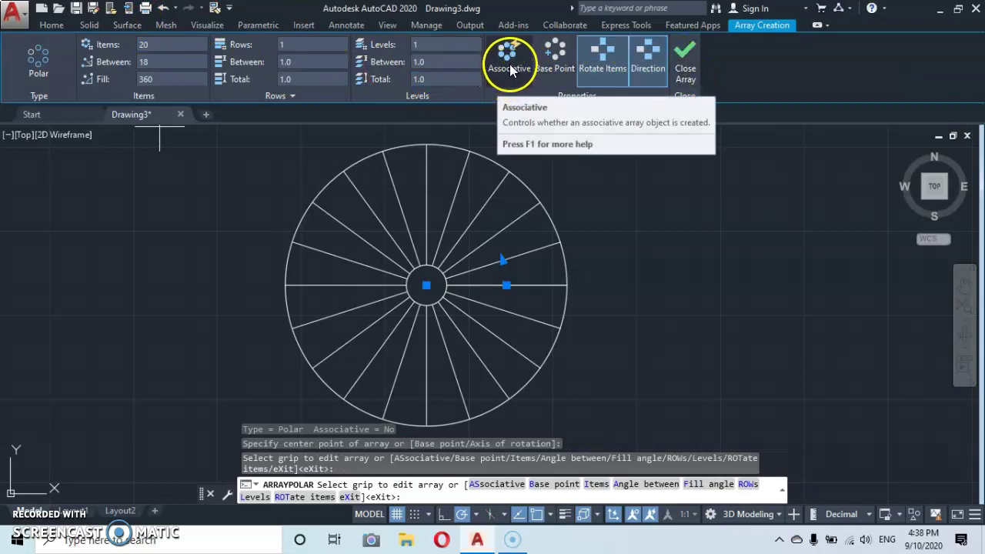
{"action": "left_click", "coordinate": [683, 66]}
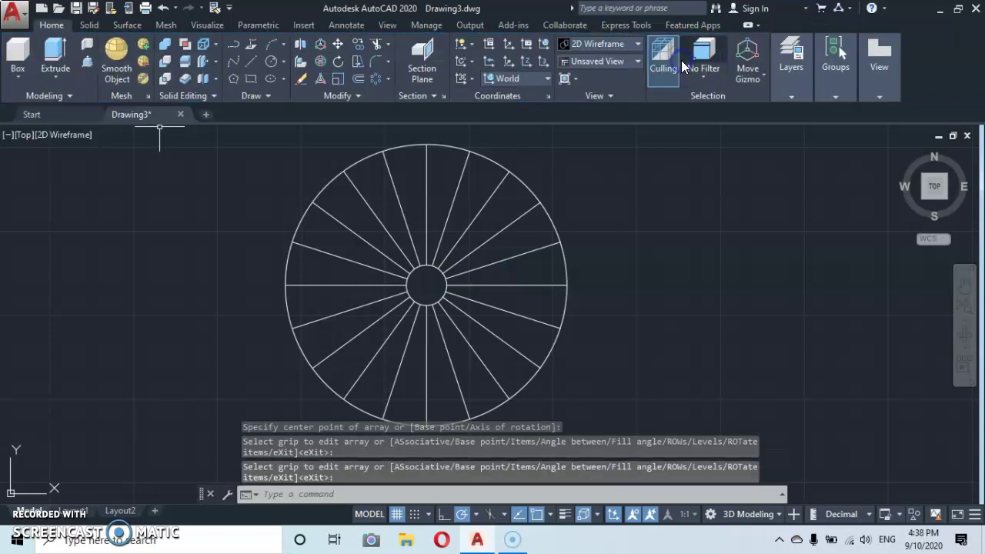
{"action": "scroll", "coordinate": [434, 285], "scroll_direction": "up", "scroll_amount": 2}
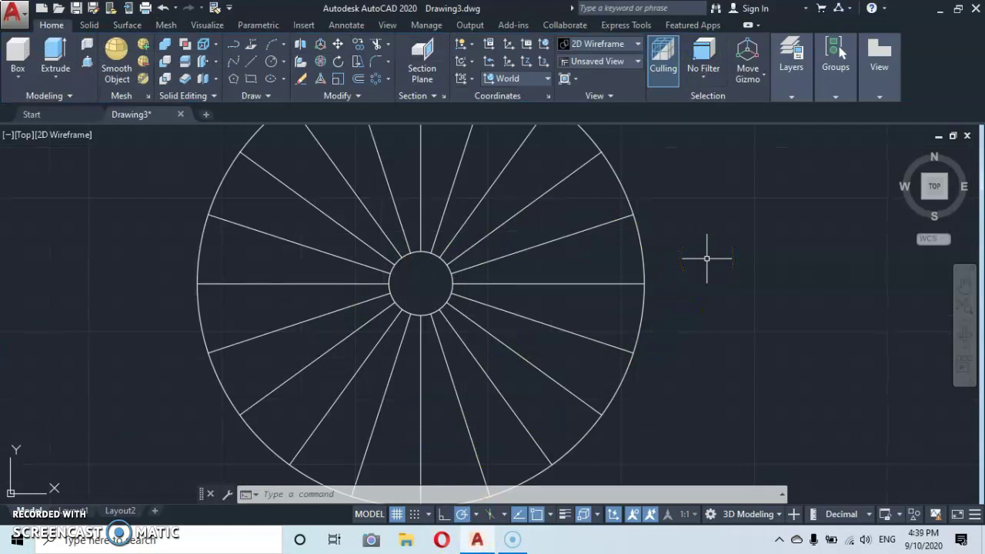
- Set the current drawing color to red
{"action": "type", "text": "COL"}
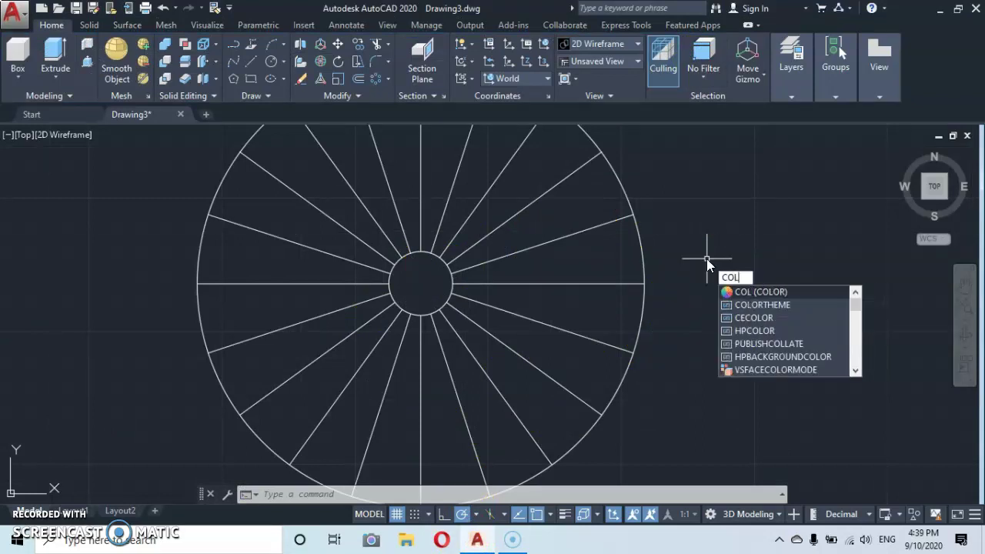
{"action": "key", "text": "Return"}
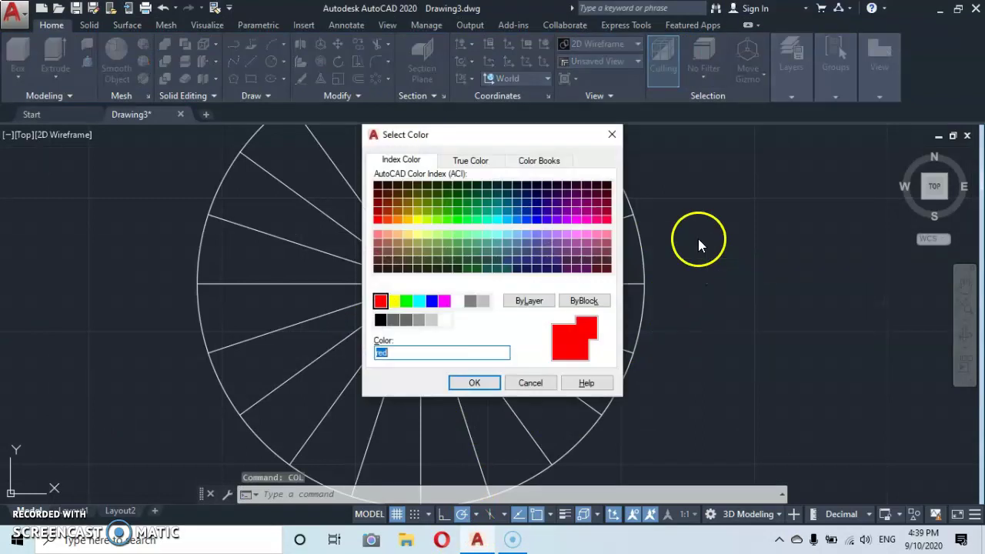
{"action": "left_click", "coordinate": [475, 383]}
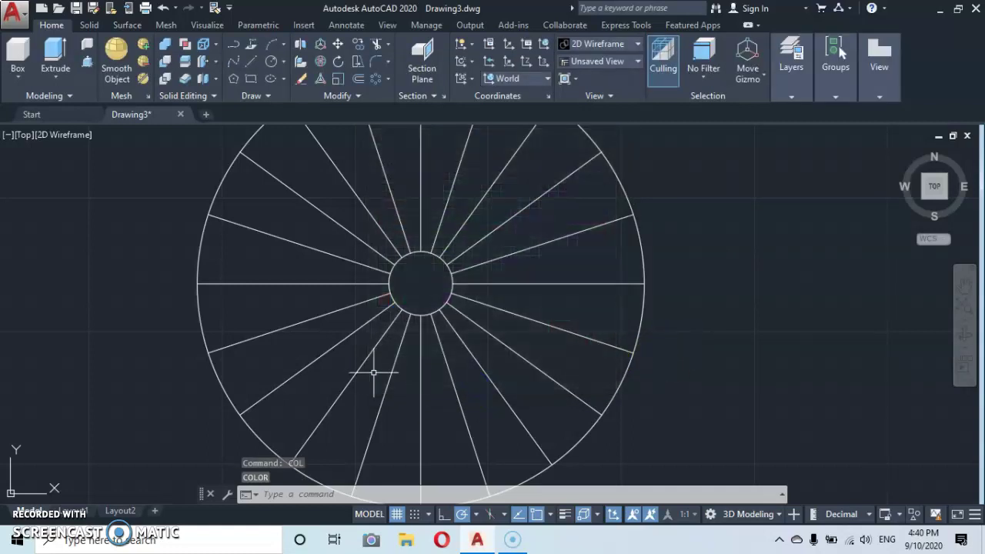
- Draw a red line over the horizontal radial line, from the inner circle to the outer circle's right quadrant
{"action": "left_click", "coordinate": [250, 63]}
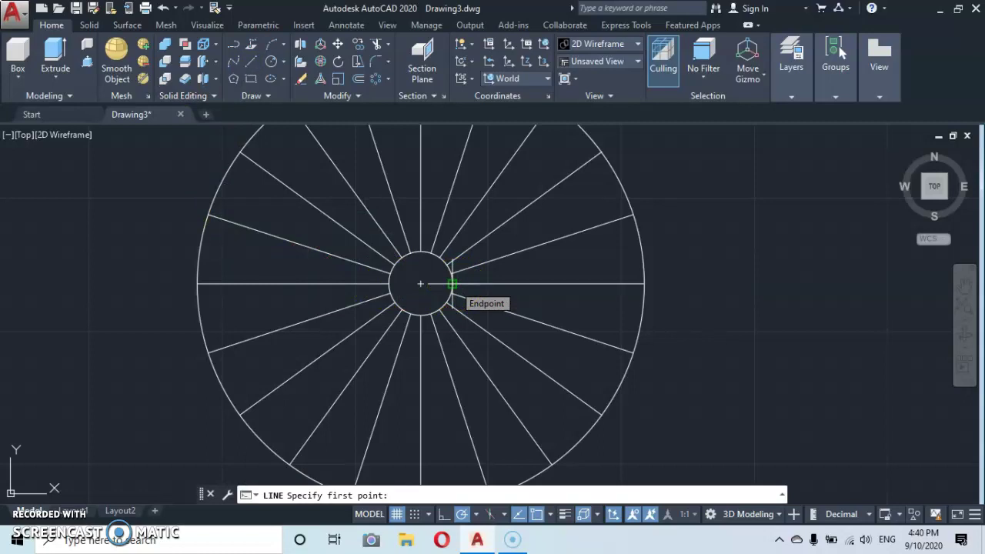
{"action": "left_click", "coordinate": [451, 284]}
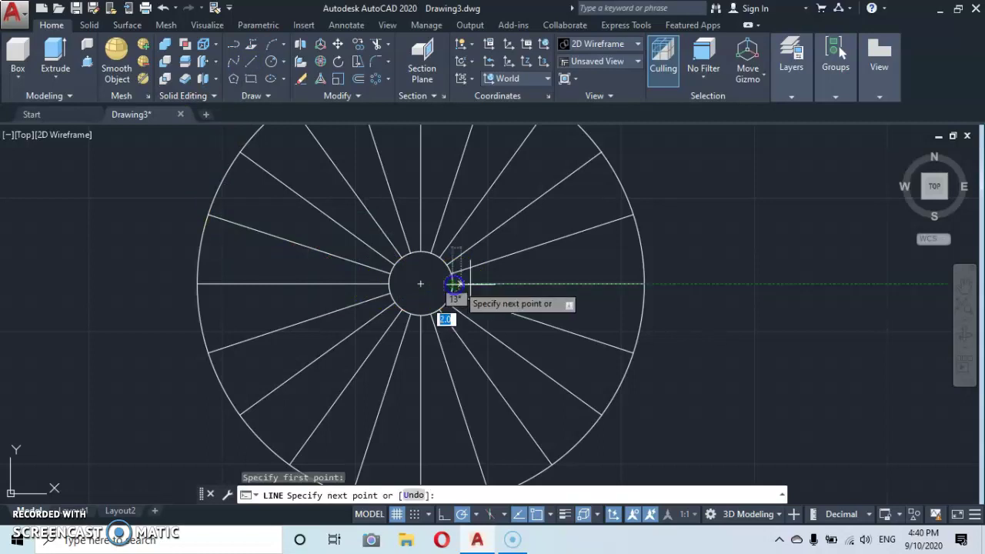
{"action": "left_click", "coordinate": [644, 284]}
{"action": "key", "text": "Escape"}
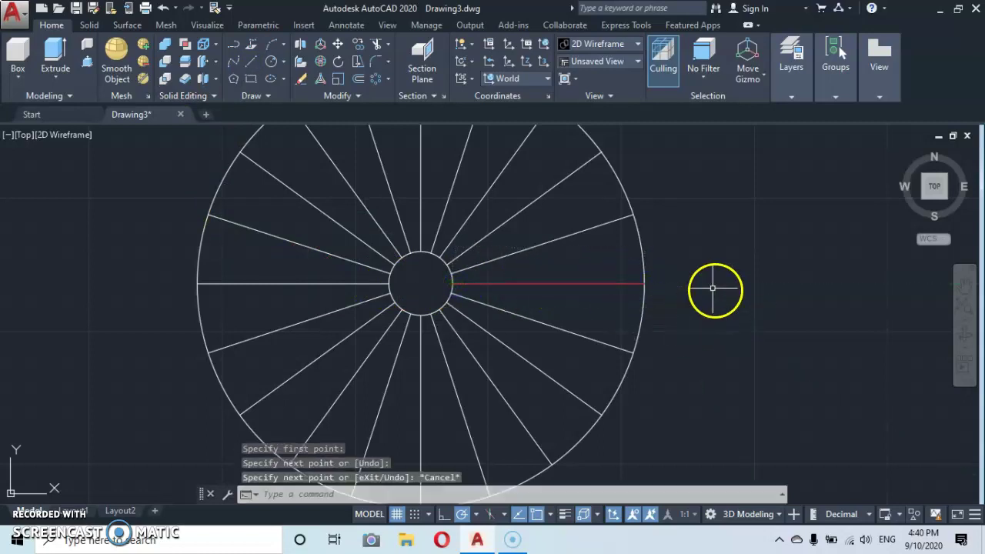
- Erase the white radial line that lies underneath the red line
{"action": "left_click", "coordinate": [560, 283]}
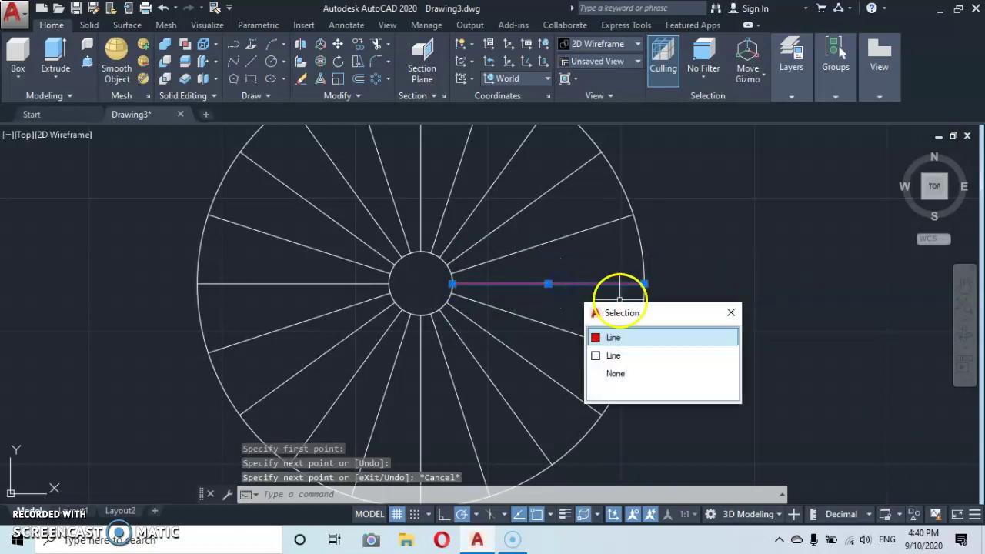
{"action": "left_click", "coordinate": [624, 357]}
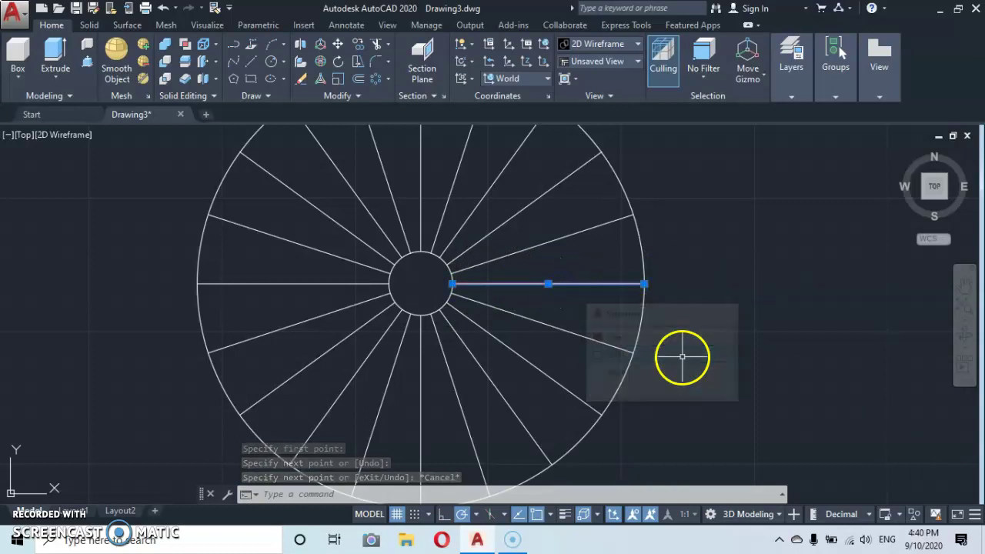
{"action": "right_click", "coordinate": [702, 376]}
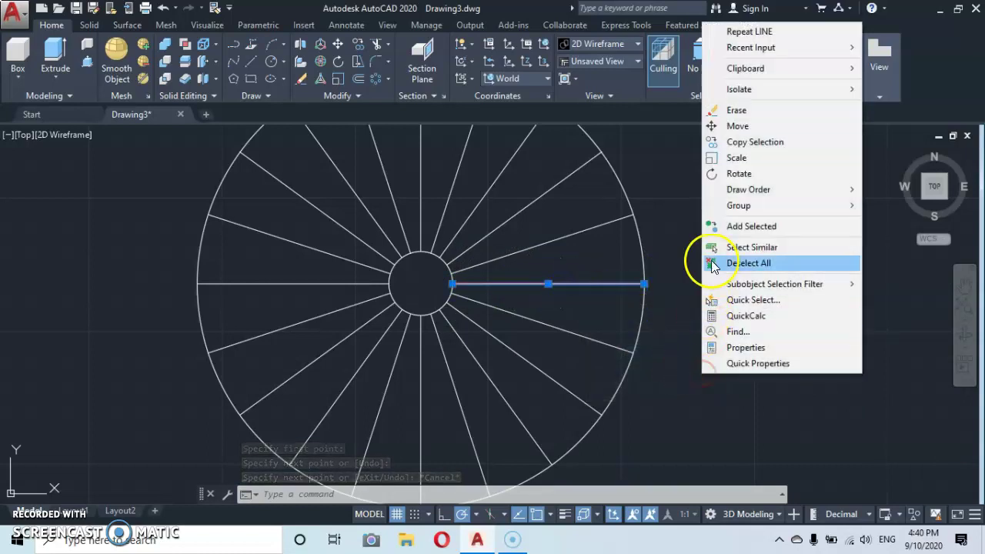
{"action": "left_click", "coordinate": [739, 110]}
{"action": "scroll", "coordinate": [561, 286], "scroll_direction": "up", "scroll_amount": 3}
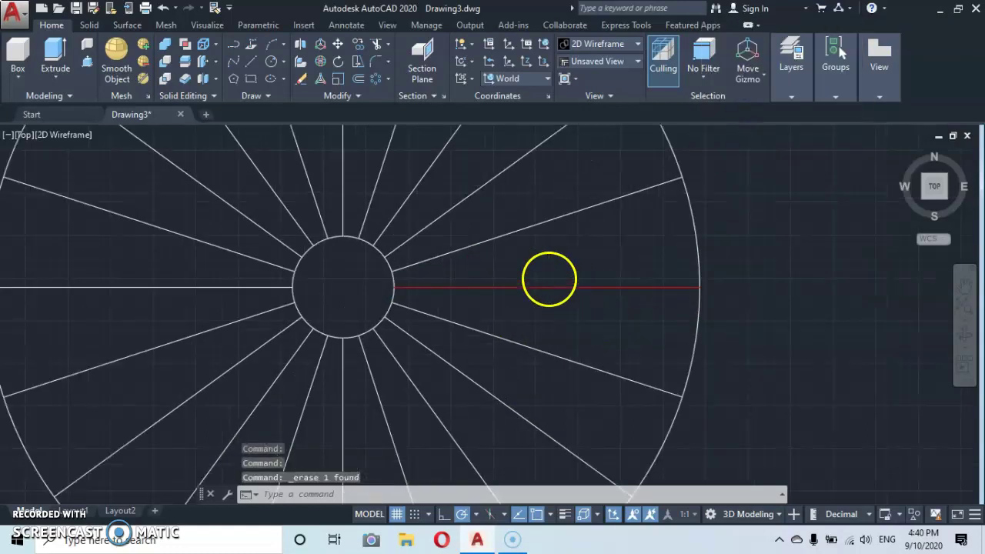
{"action": "scroll", "coordinate": [530, 295], "scroll_direction": "down", "scroll_amount": 3}
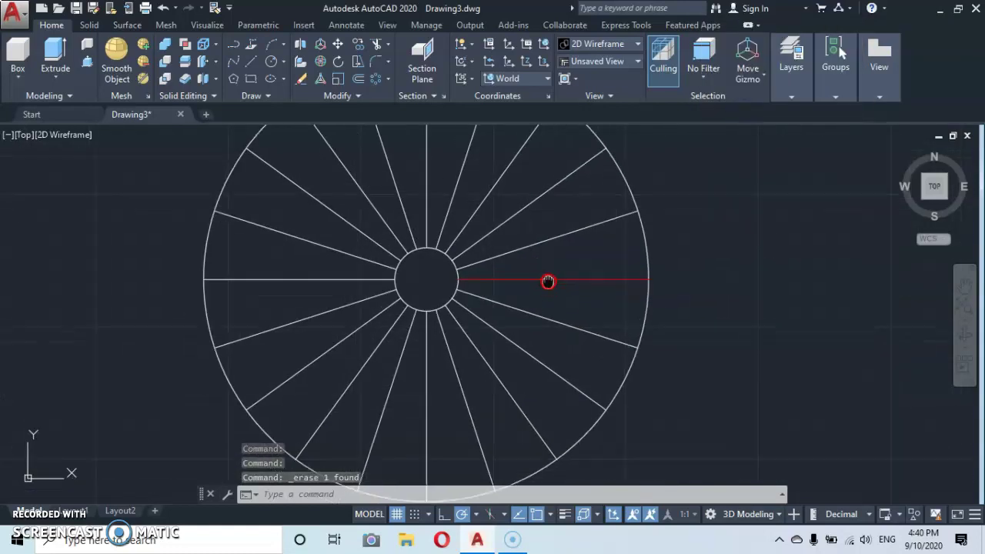
{"action": "scroll", "coordinate": [554, 306], "scroll_direction": "up", "scroll_amount": 2}
{"action": "middle_click_drag", "start_coordinate": [554, 306], "coordinate": [585, 305]}
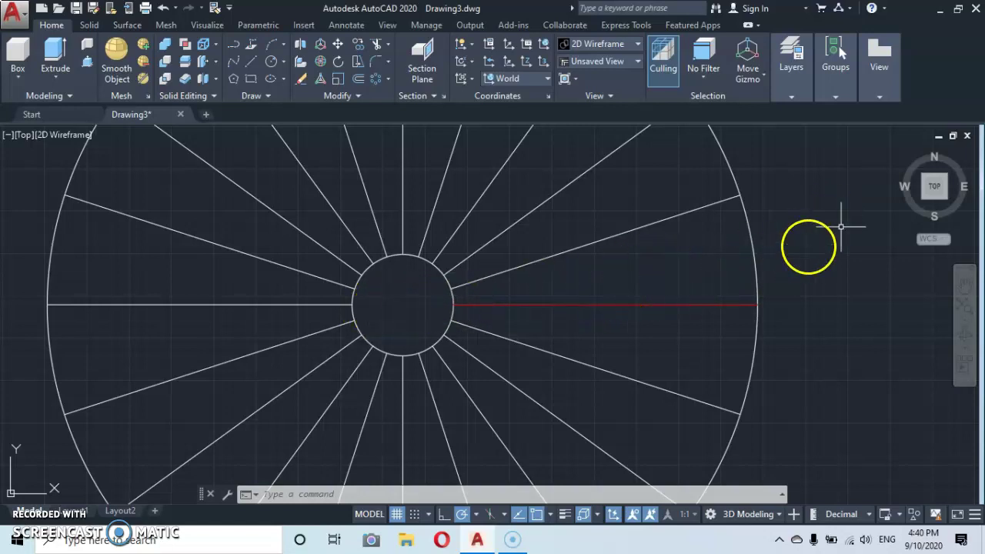
- In an isometric view, start a helix at the circles' common center with base and top radii of 105, reaching the red line's outer end
{"action": "left_click", "coordinate": [900, 153]}
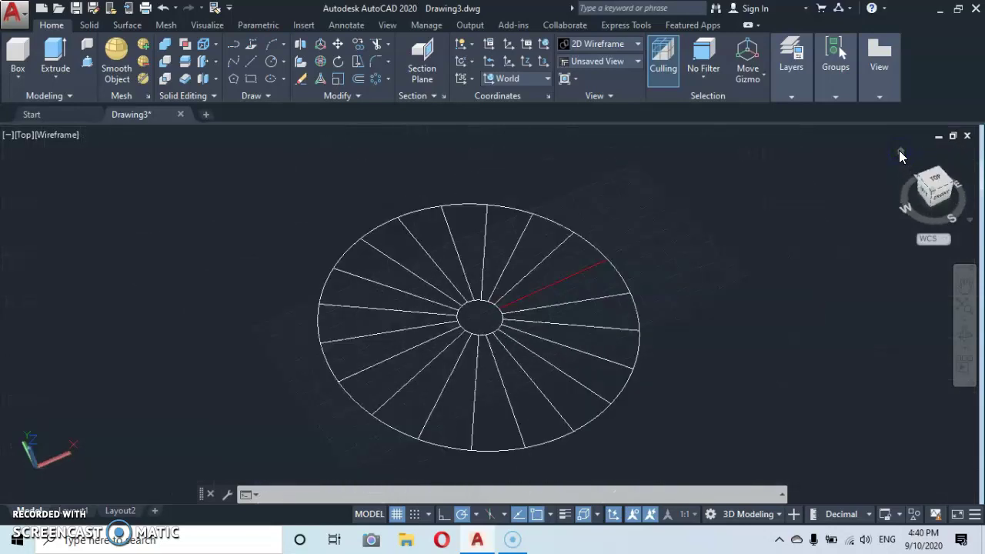
{"action": "scroll", "coordinate": [502, 321], "scroll_direction": "up", "scroll_amount": 4}
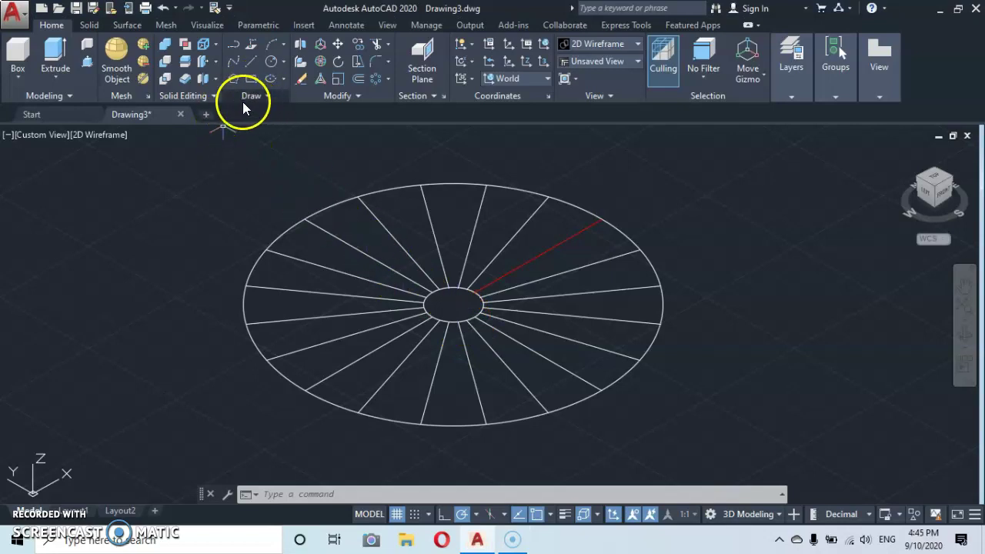
{"action": "left_click", "coordinate": [267, 96]}
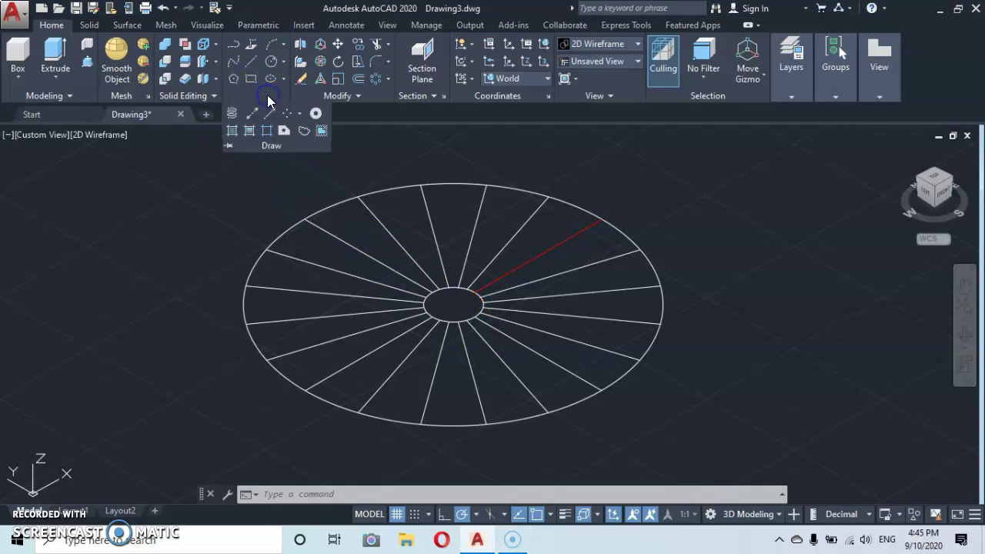
{"action": "left_click", "coordinate": [230, 113]}
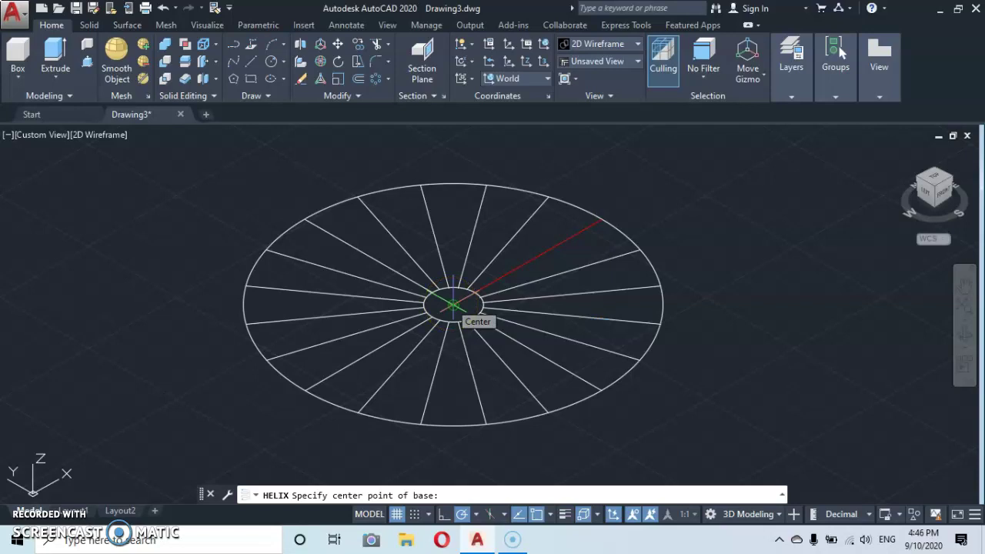
{"action": "left_click", "coordinate": [453, 305]}
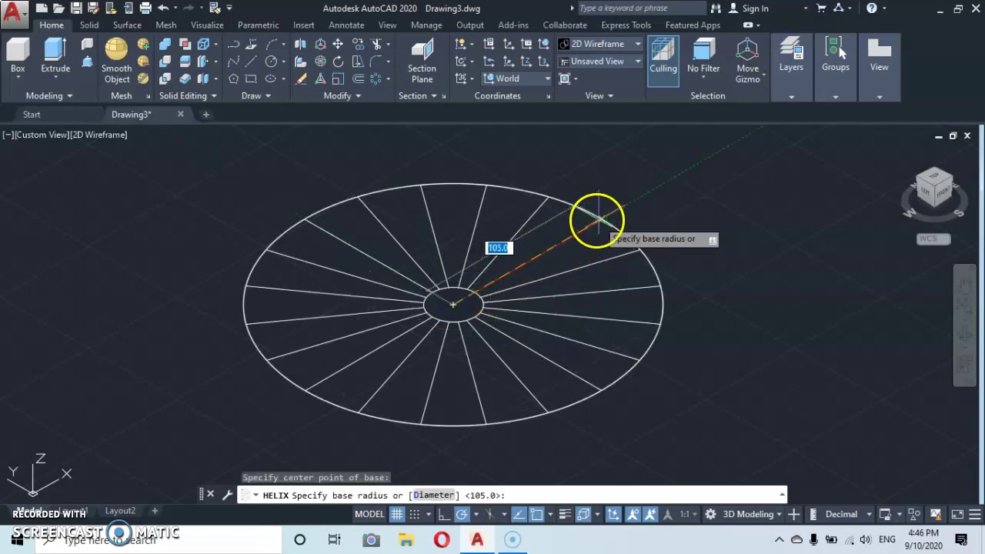
{"action": "left_click", "coordinate": [601, 219]}
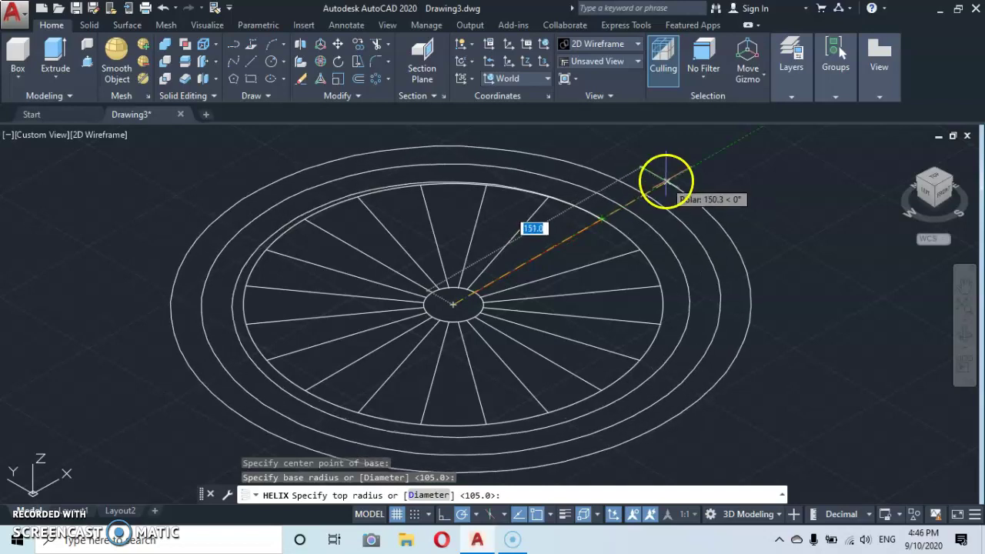
{"action": "left_click", "coordinate": [601, 220]}
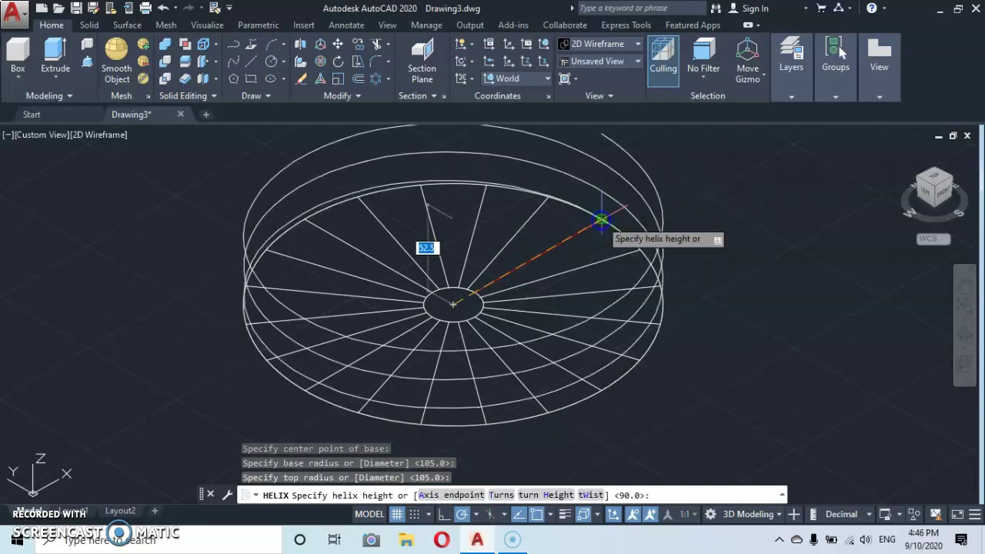
- Set the helix's number of turns to 1
{"action": "scroll", "coordinate": [544, 206], "scroll_direction": "down", "scroll_amount": 2}
{"action": "middle_click_drag", "start_coordinate": [545, 219], "coordinate": [514, 301]}
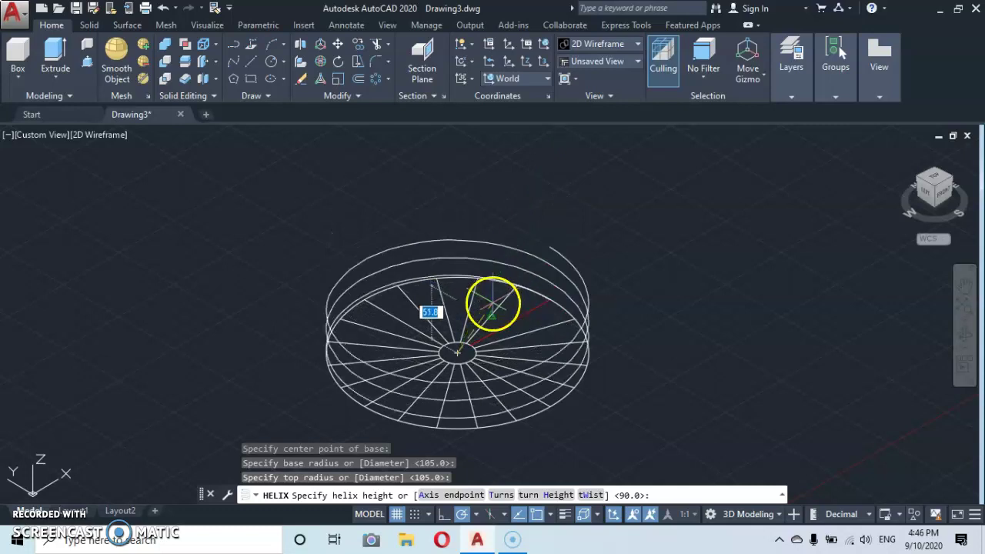
{"action": "left_click", "coordinate": [500, 493]}
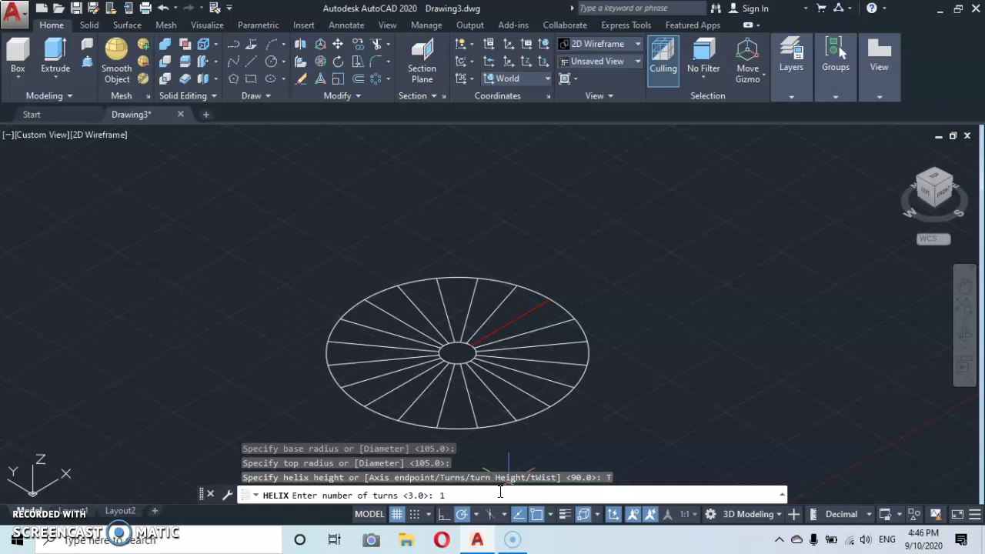
{"action": "type", "text": "1"}
{"action": "key", "text": "Return"}
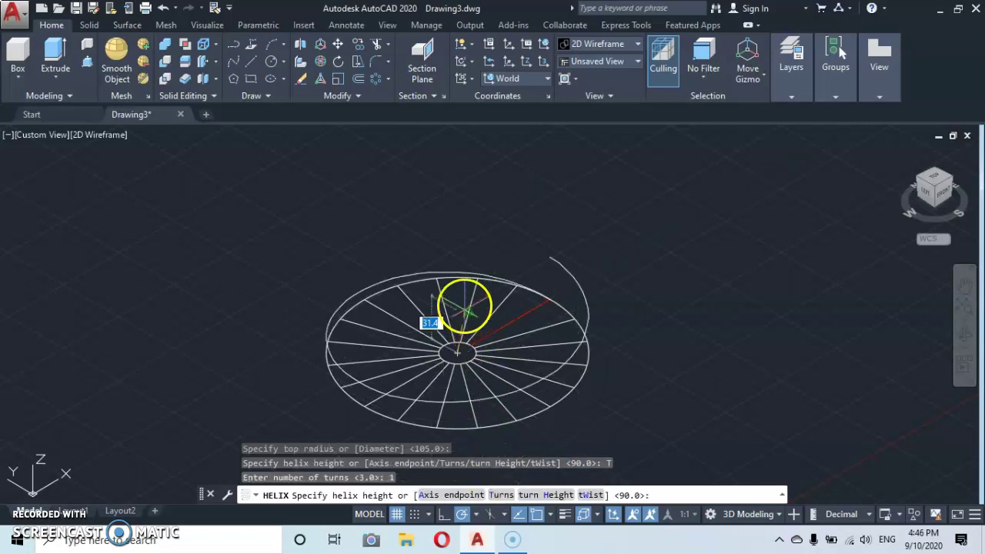
- Set the helix height to 210 and finish the helix
{"action": "scroll", "coordinate": [434, 220], "scroll_direction": "down", "scroll_amount": 3}
{"action": "middle_click_drag", "start_coordinate": [433, 220], "coordinate": [398, 396]}
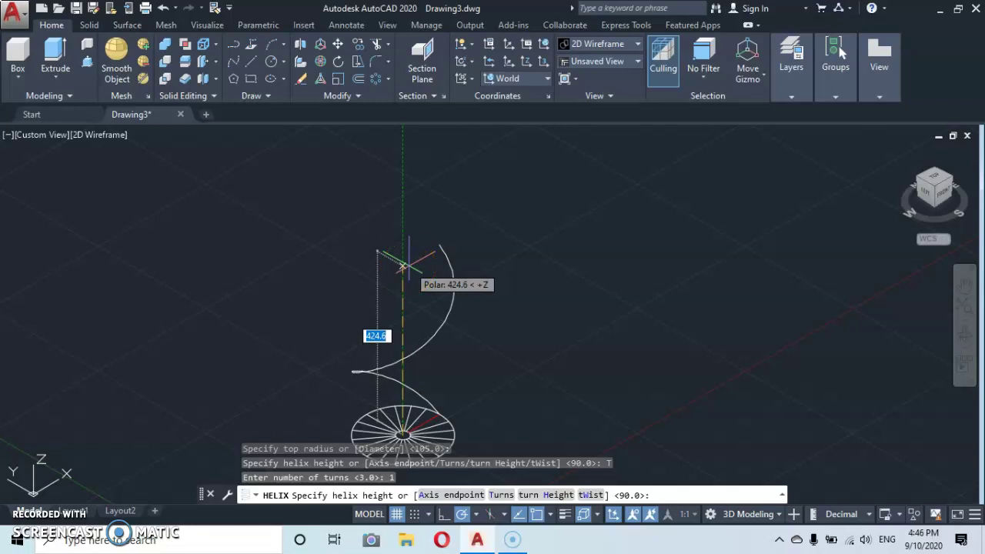
{"action": "type", "text": "2"}
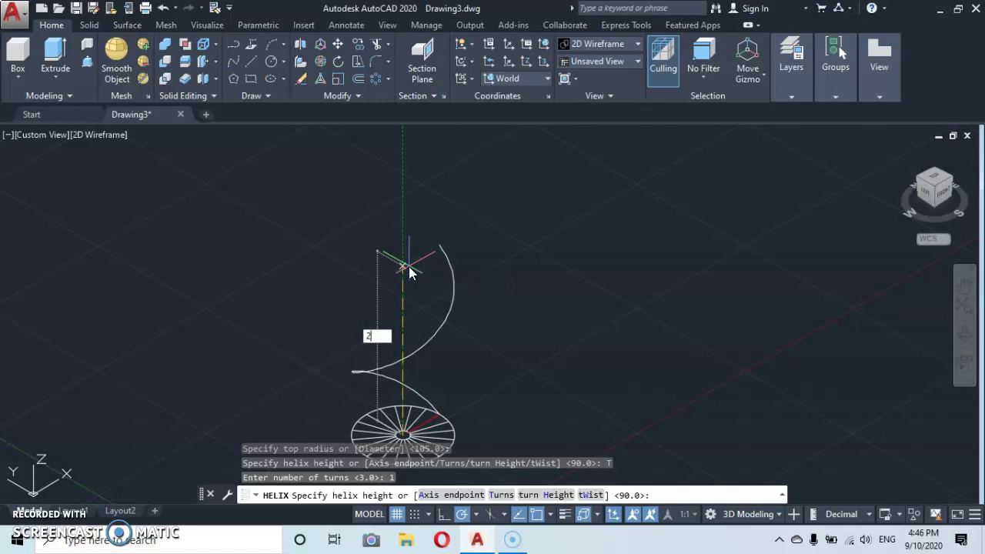
{"action": "type", "text": "10"}
{"action": "key", "text": "Return"}
- Examine the helix above the circular plan, from its start at the red line up to its upper end
{"action": "left_click", "coordinate": [407, 409]}
{"action": "middle_click_drag", "start_coordinate": [407, 409], "coordinate": [407, 298]}
{"action": "scroll", "coordinate": [407, 299], "scroll_direction": "up", "scroll_amount": 1}
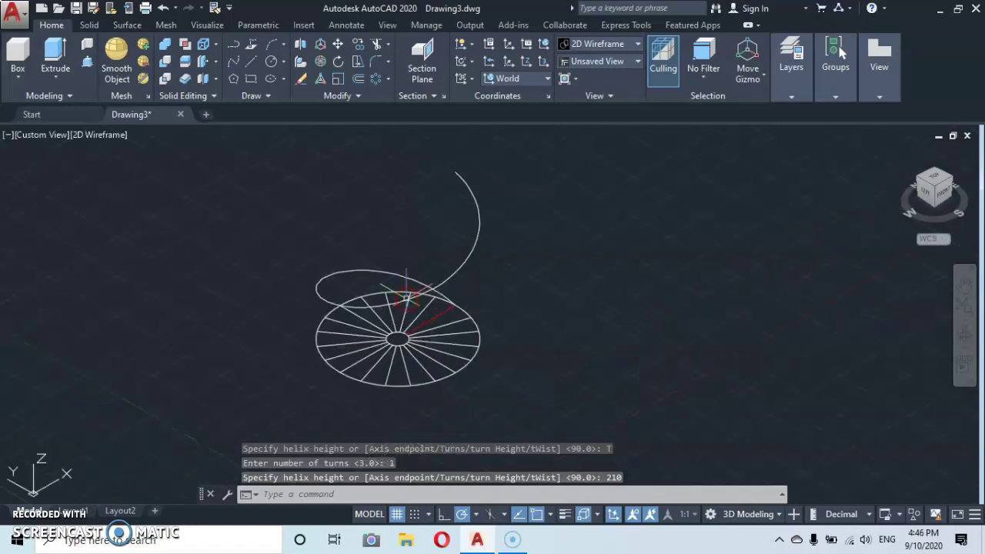
{"action": "scroll", "coordinate": [406, 323], "scroll_direction": "up", "scroll_amount": 3}
{"action": "scroll", "coordinate": [406, 323], "scroll_direction": "down", "scroll_amount": 1}
{"action": "mouse_move", "coordinate": [406, 329]}
{"action": "middle_mouse_down"}
{"action": "mouse_move", "coordinate": [404, 343]}
{"action": "mouse_move", "coordinate": [401, 323]}
{"action": "middle_mouse_up"}
{"action": "scroll", "coordinate": [401, 349], "scroll_direction": "up", "scroll_amount": 1}
{"action": "scroll", "coordinate": [389, 335], "scroll_direction": "up", "scroll_amount": 1}
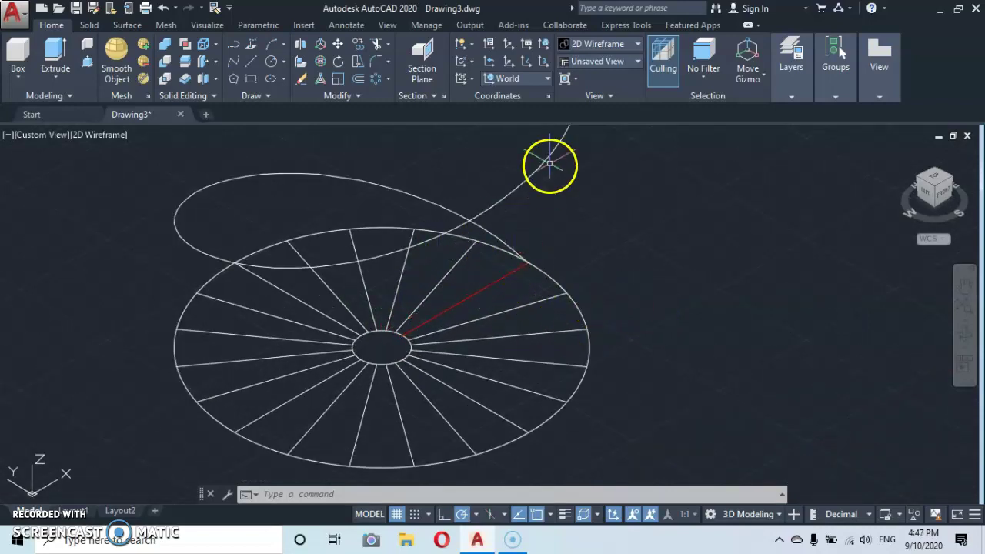
{"action": "scroll", "coordinate": [496, 173], "scroll_direction": "down", "scroll_amount": 3}
{"action": "middle_click_drag", "start_coordinate": [497, 176], "coordinate": [435, 306]}
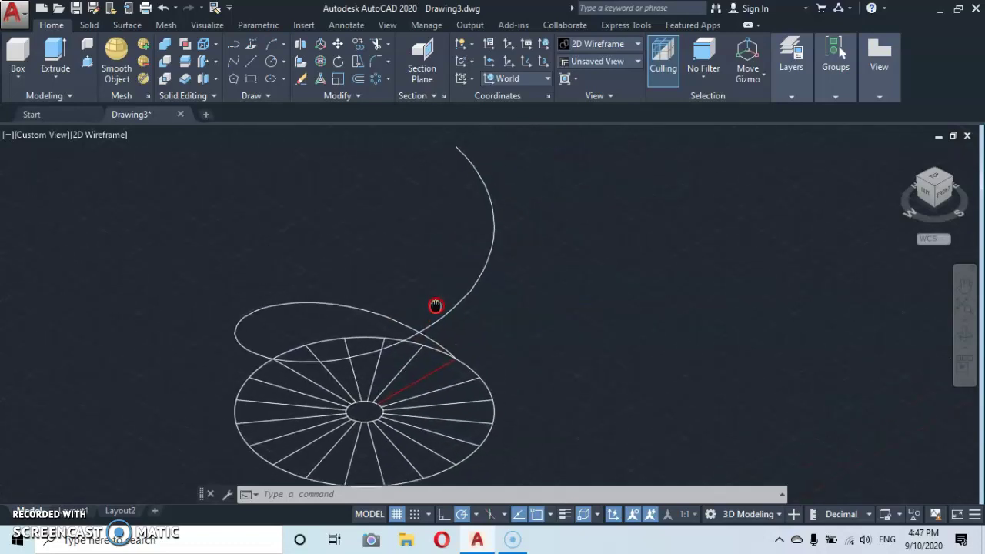
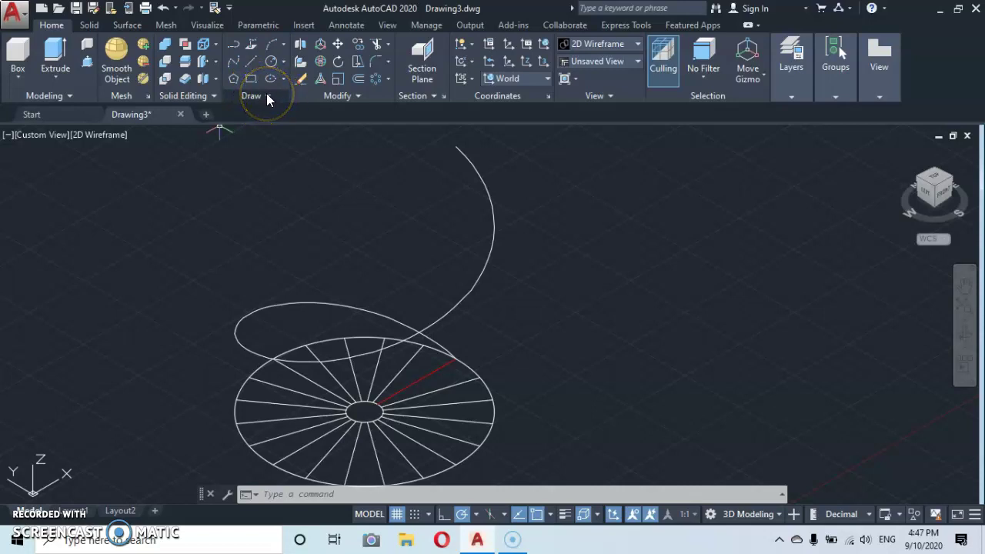
- Divide the helix into 20 equal segments with the Divide command
{"action": "left_click", "coordinate": [267, 95]}
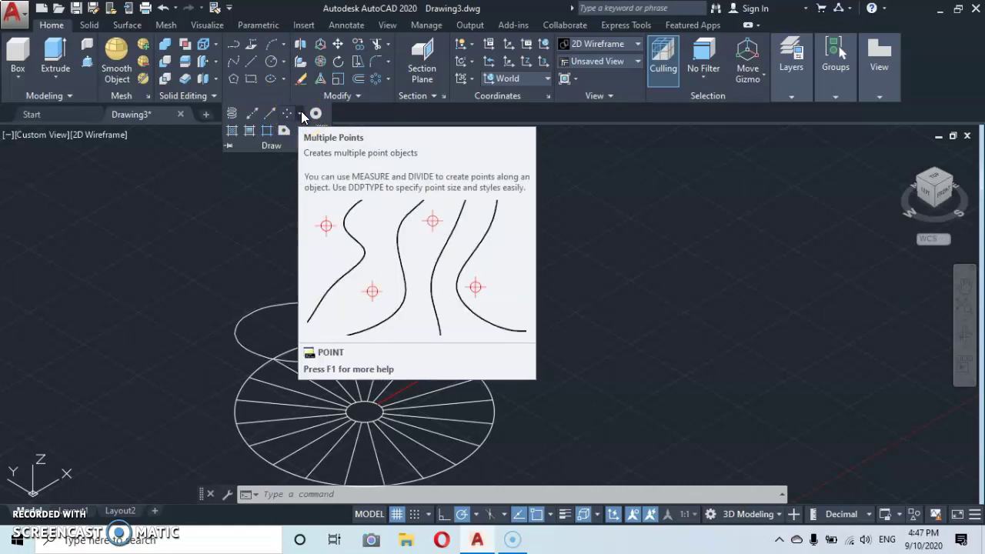
{"action": "left_click", "coordinate": [300, 114]}
{"action": "left_click", "coordinate": [302, 172]}
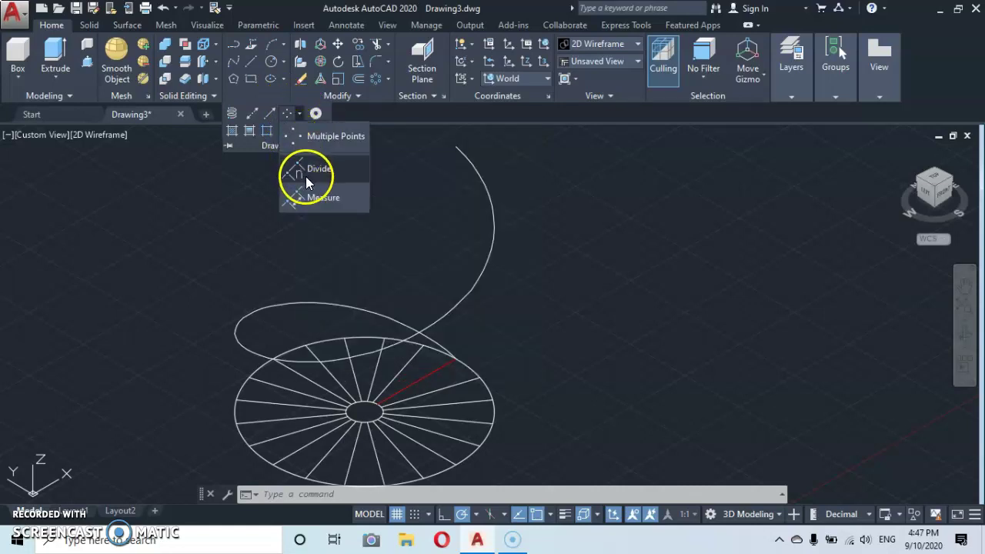
{"action": "left_click", "coordinate": [307, 174]}
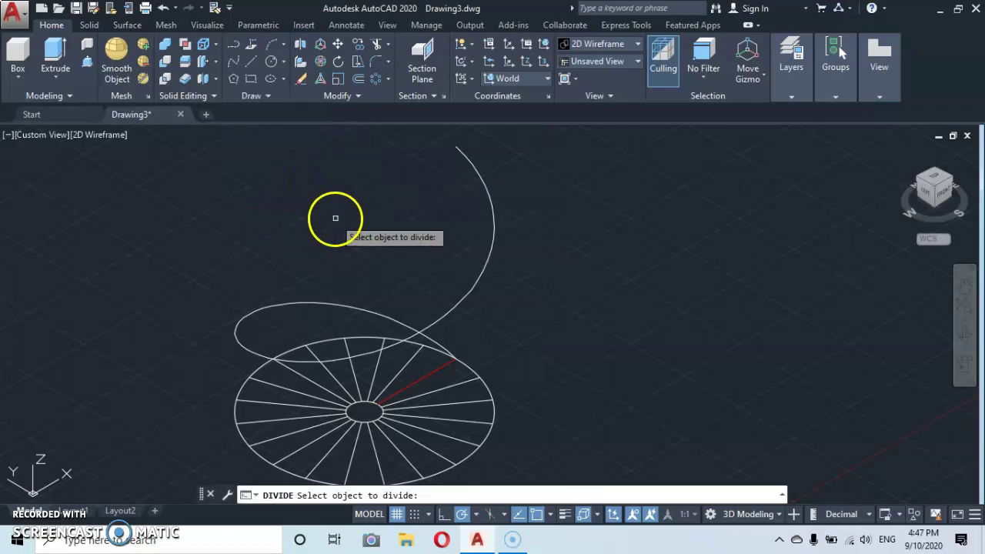
{"action": "left_click", "coordinate": [479, 275]}
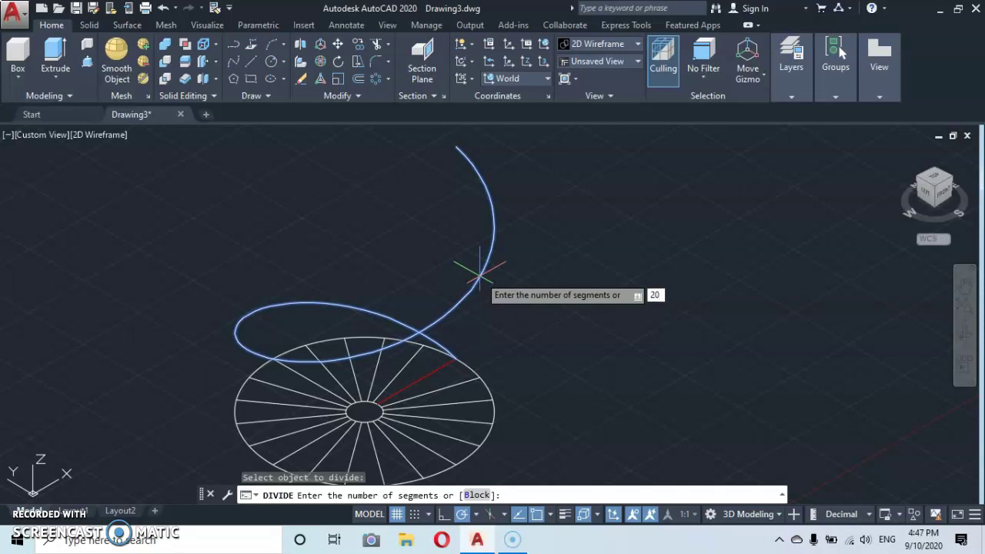
{"action": "key", "text": "Return"}
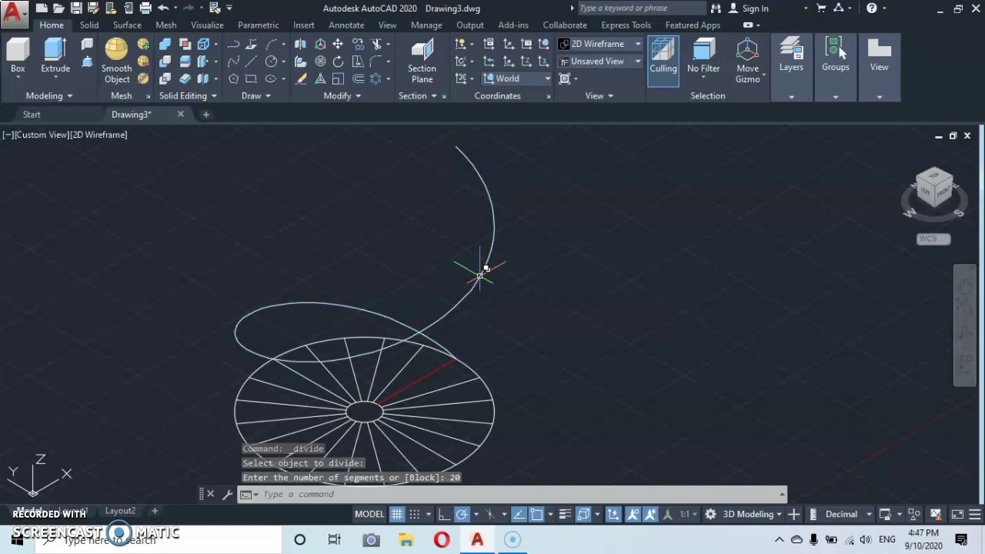
{"action": "left_click", "coordinate": [468, 236]}
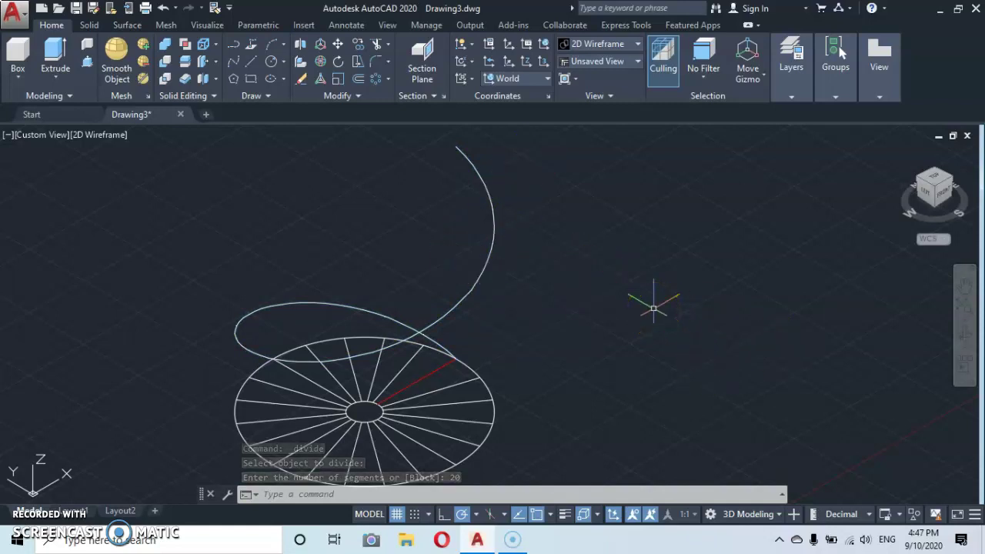
- Change the point style to a dot inside a circle and square so the helix division points can be seen
{"action": "type", "text": "PT"}
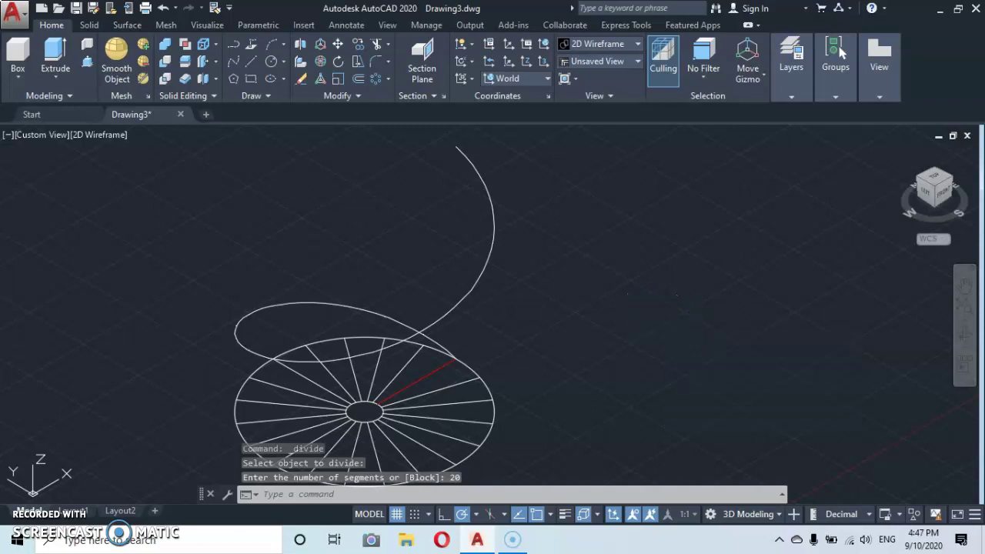
{"action": "key", "text": "Return"}
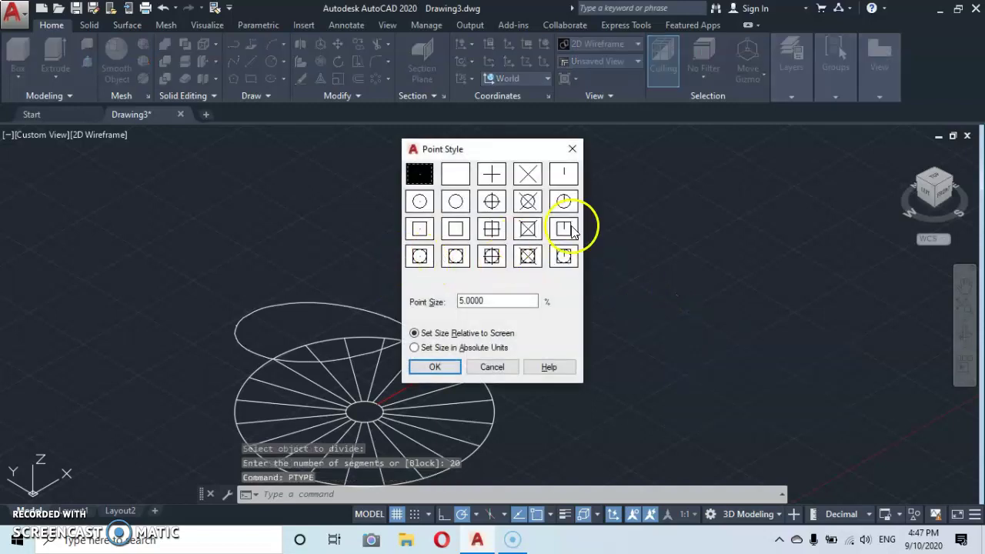
{"action": "left_click", "coordinate": [419, 257]}
{"action": "left_click_drag", "start_coordinate": [419, 260], "coordinate": [430, 350]}
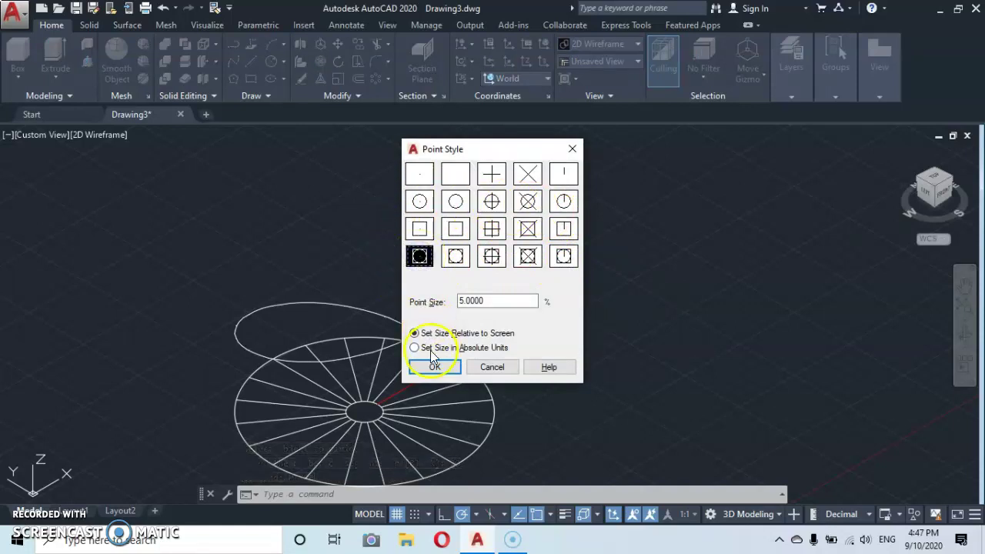
{"action": "left_click", "coordinate": [435, 367]}
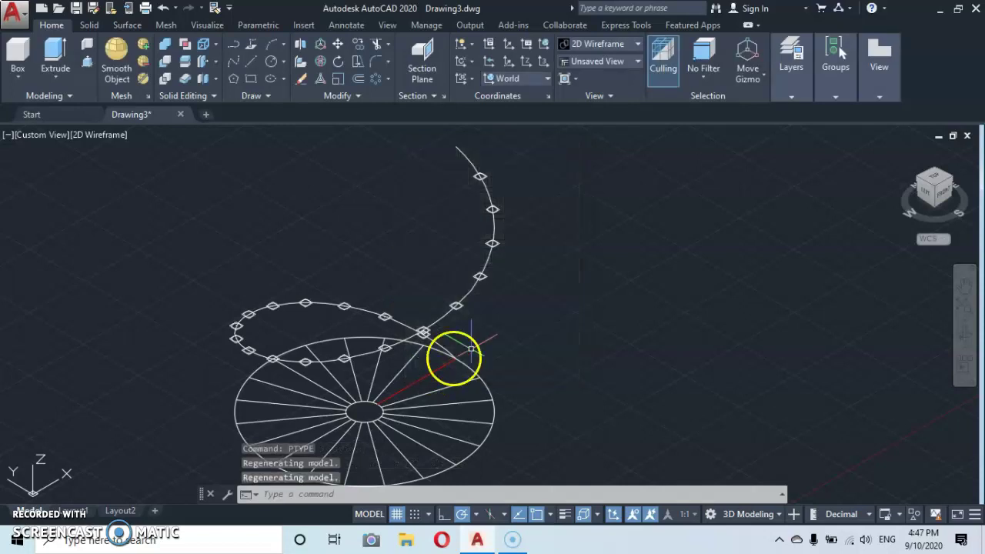
- Examine the division points along the helix, from its start at the red line up to its upper end
{"action": "scroll", "coordinate": [488, 257], "scroll_direction": "up", "scroll_amount": 1}
{"action": "scroll", "coordinate": [487, 257], "scroll_direction": "down", "scroll_amount": 1}
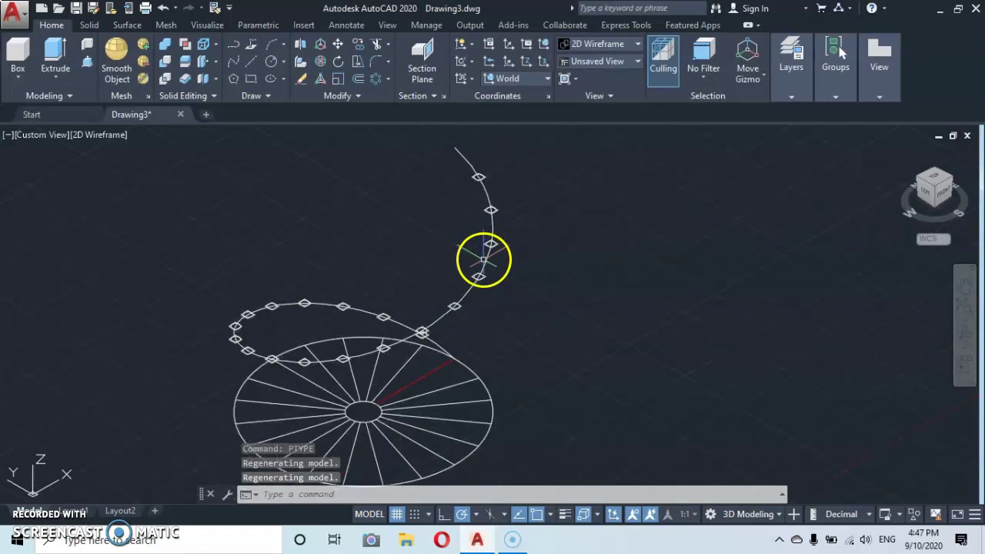
{"action": "scroll", "coordinate": [496, 277], "scroll_direction": "up", "scroll_amount": 1}
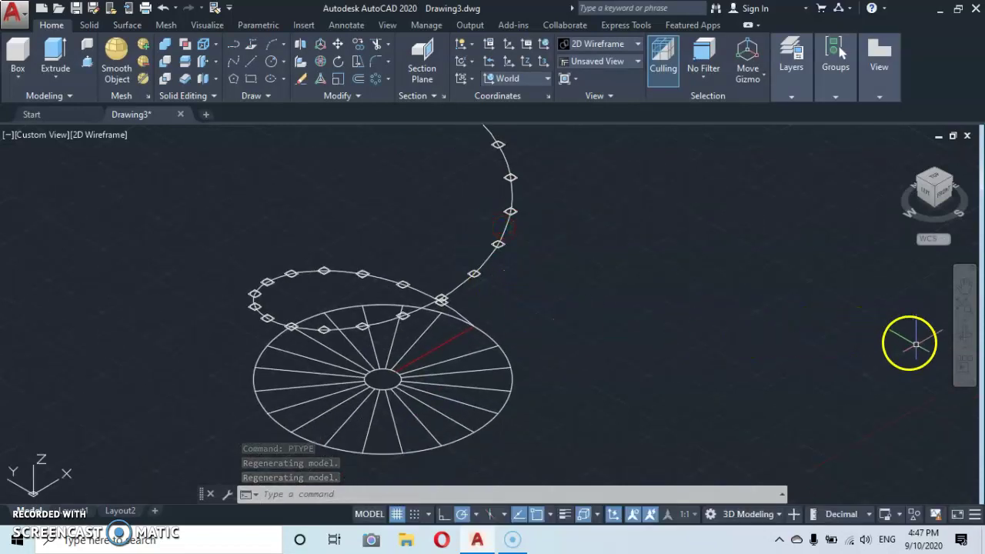
{"action": "left_click", "coordinate": [965, 337]}
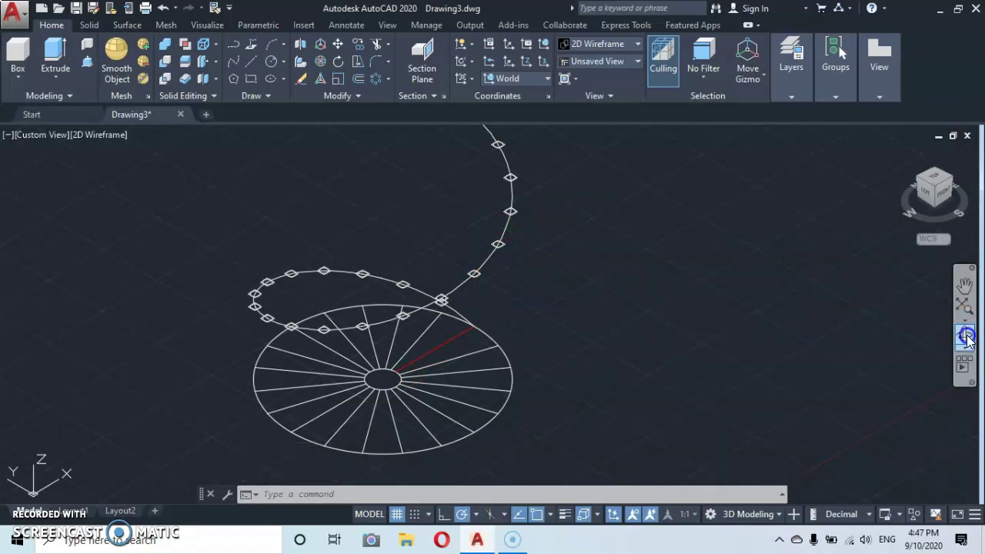
{"action": "left_click_drag", "start_coordinate": [524, 358], "coordinate": [209, 339]}
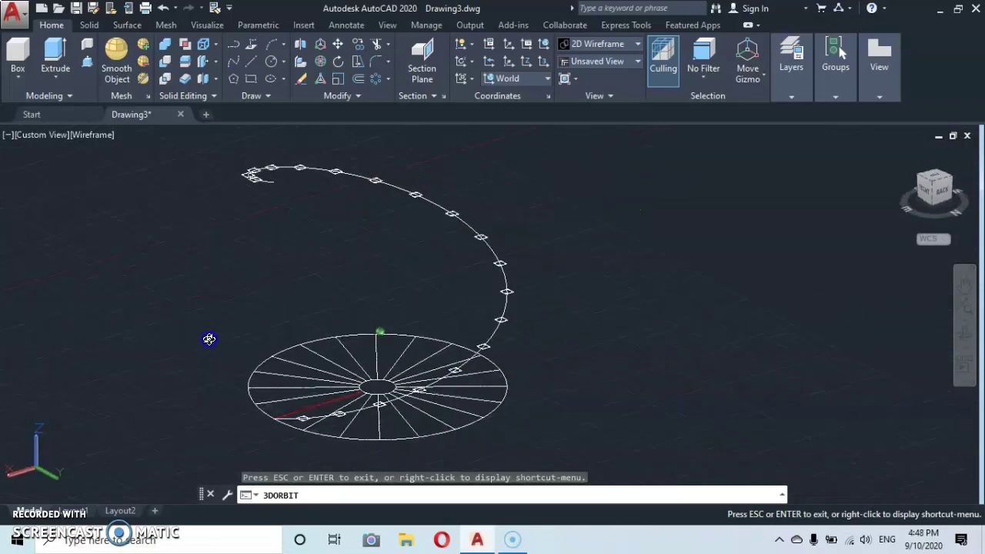
{"action": "right_click", "coordinate": [635, 391]}
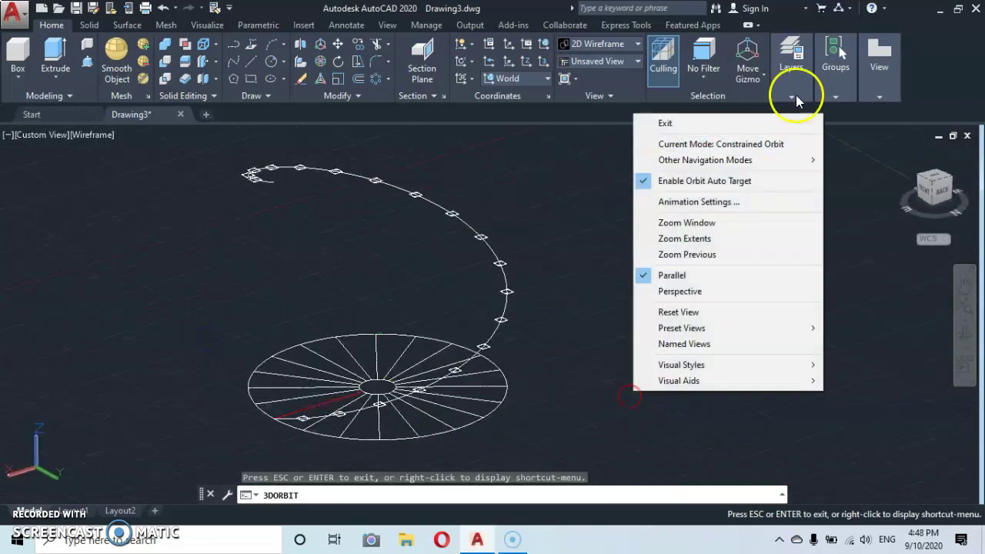
{"action": "left_click", "coordinate": [669, 124]}
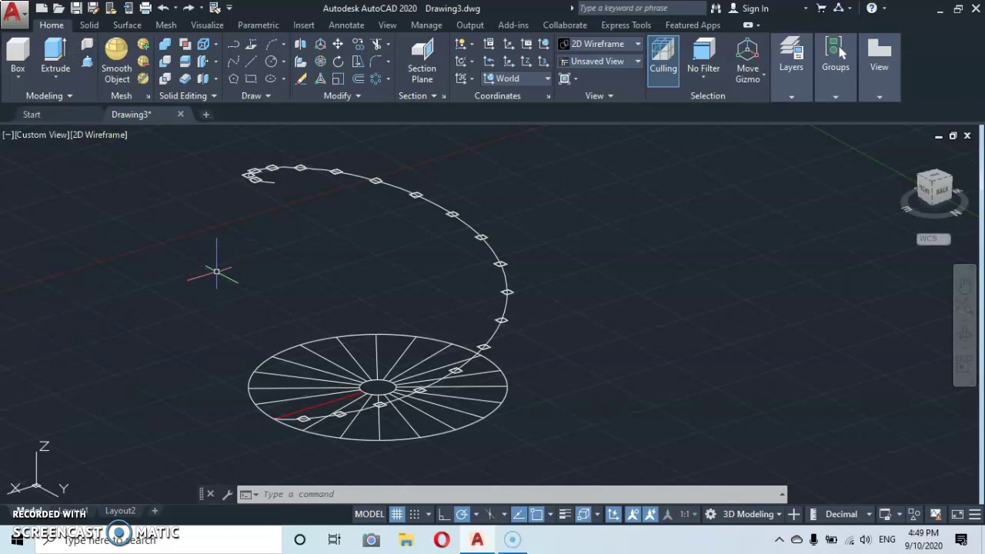
- Set the current drawing color to orange, index color 30
{"action": "type", "text": "COL"}
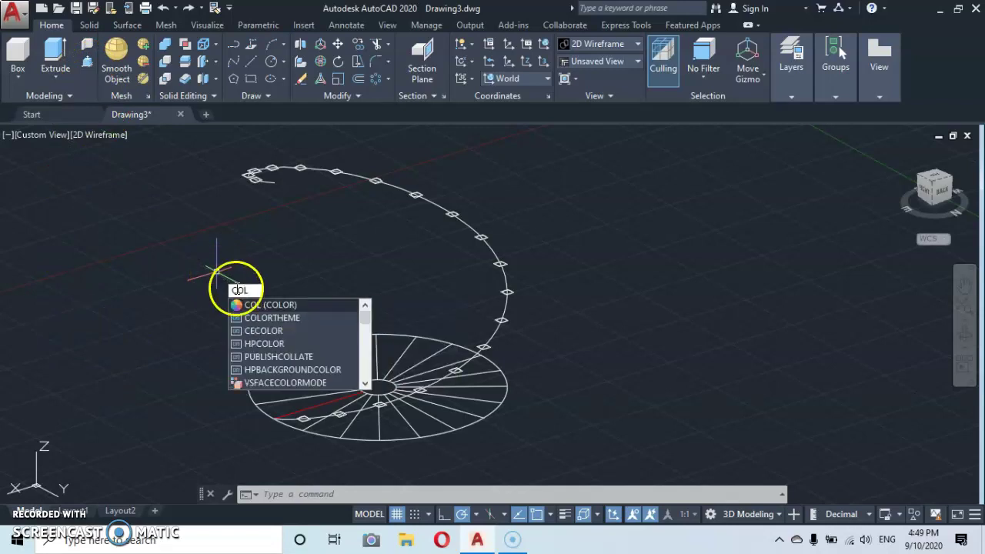
{"action": "left_click", "coordinate": [253, 305]}
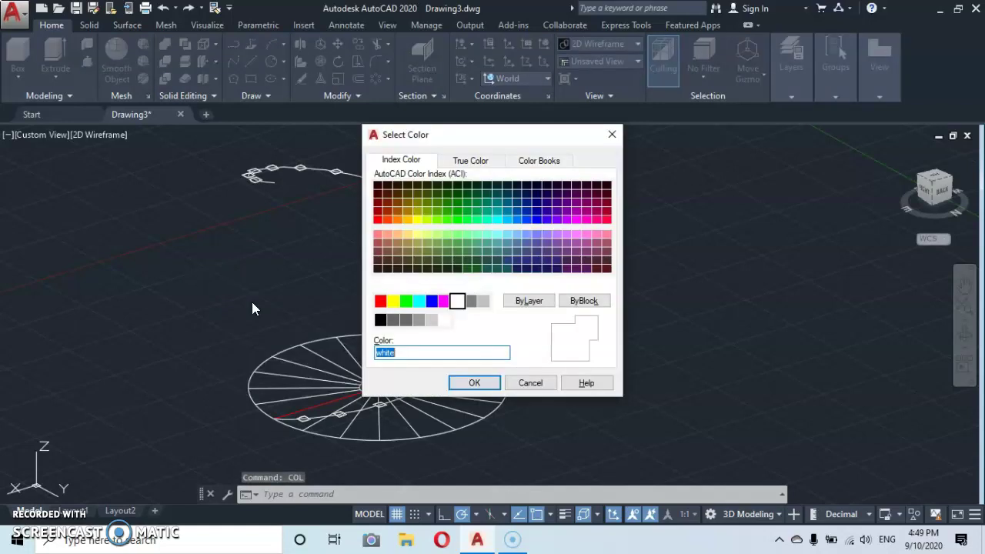
{"action": "left_click", "coordinate": [395, 219]}
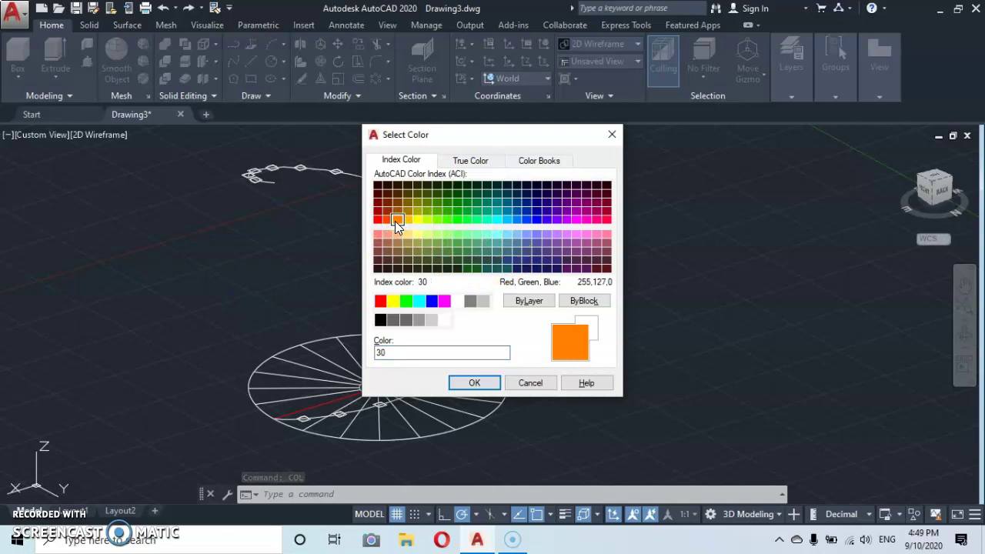
{"action": "left_click", "coordinate": [474, 383]}
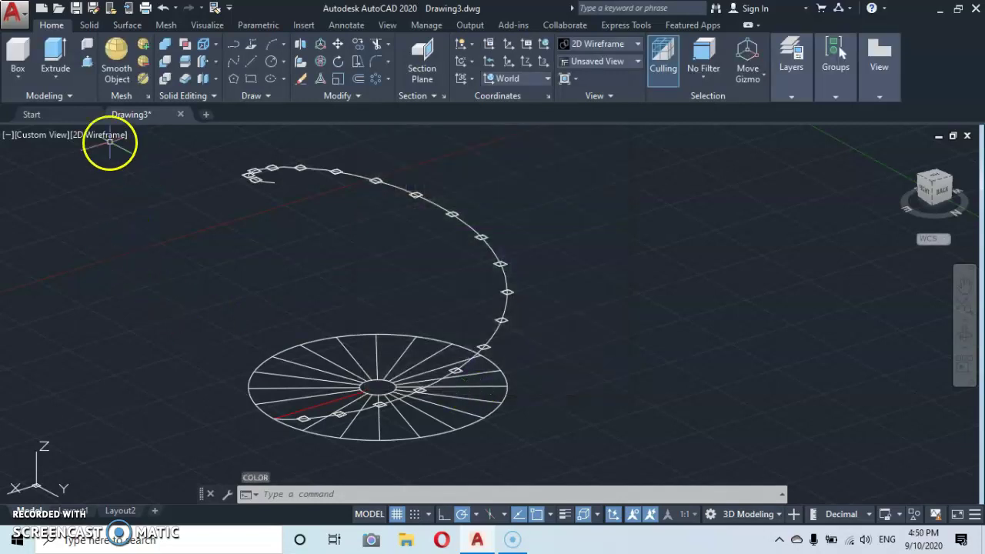
- Presspull the first wedge beside the red line up to the first helix division point, and check that the Node object snap is enabled
{"action": "left_click", "coordinate": [87, 63]}
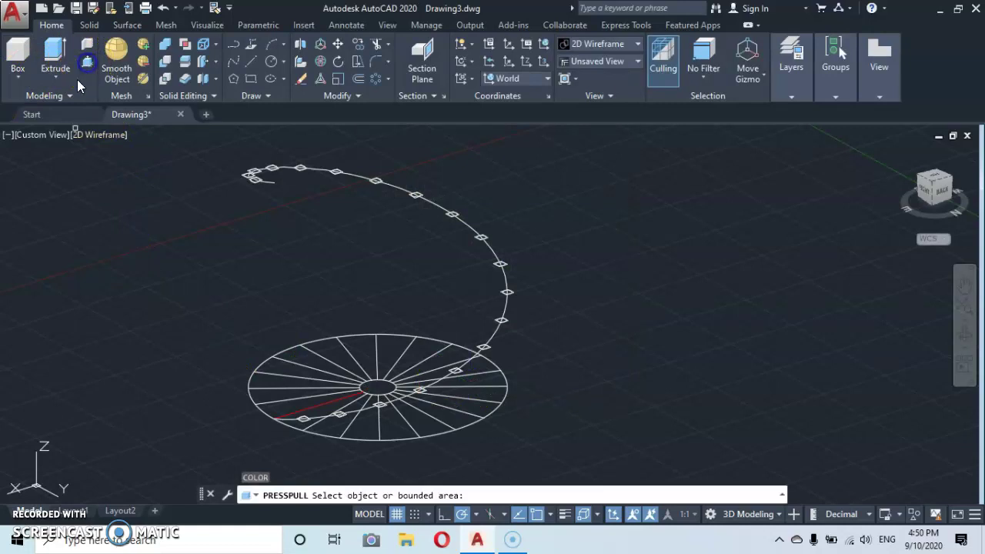
{"action": "left_click", "coordinate": [303, 421]}
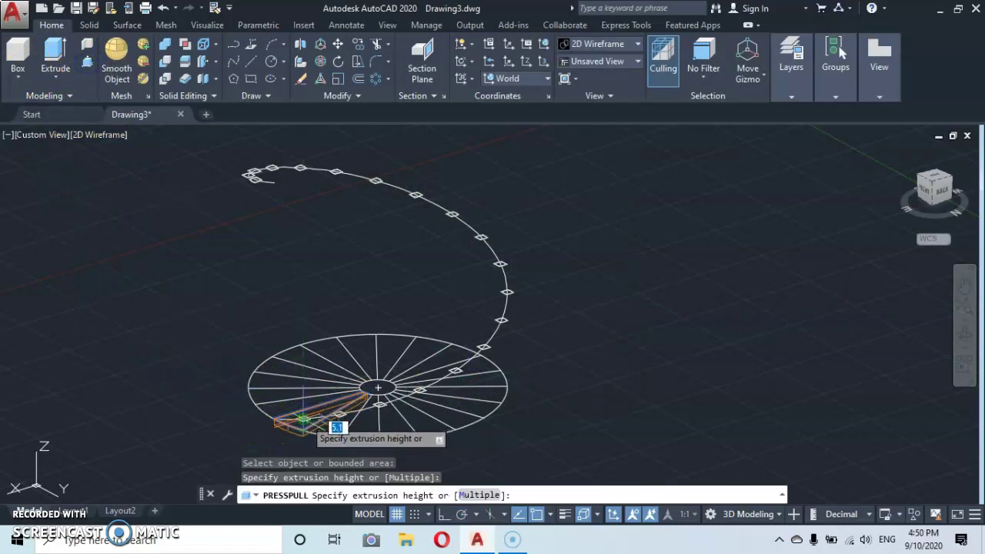
{"action": "left_click", "coordinate": [305, 422]}
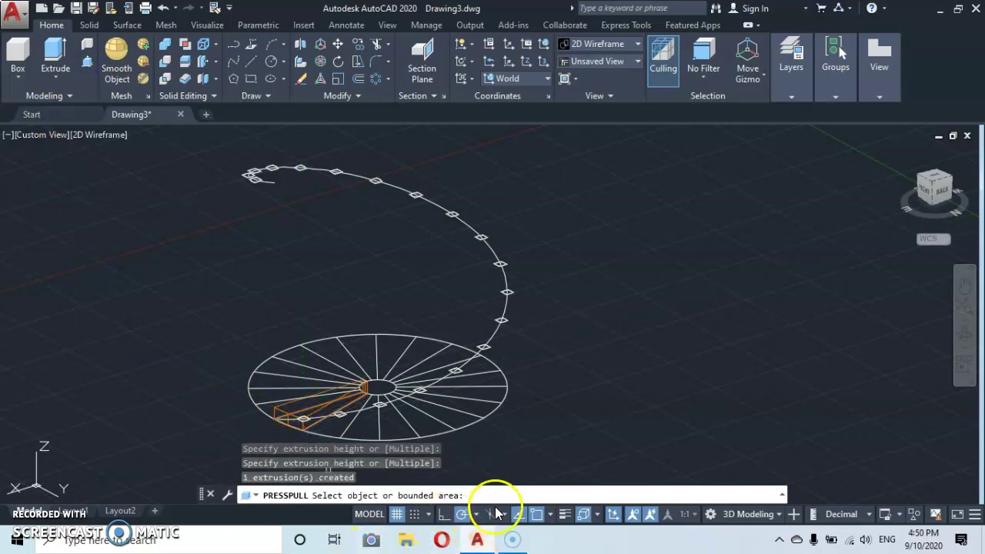
{"action": "left_click", "coordinate": [550, 515]}
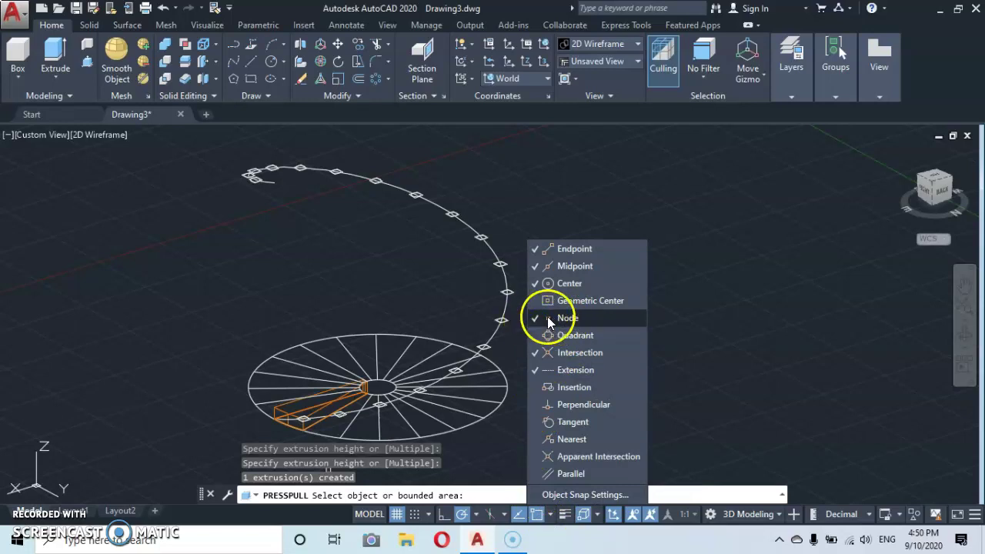
{"action": "left_click", "coordinate": [508, 348]}
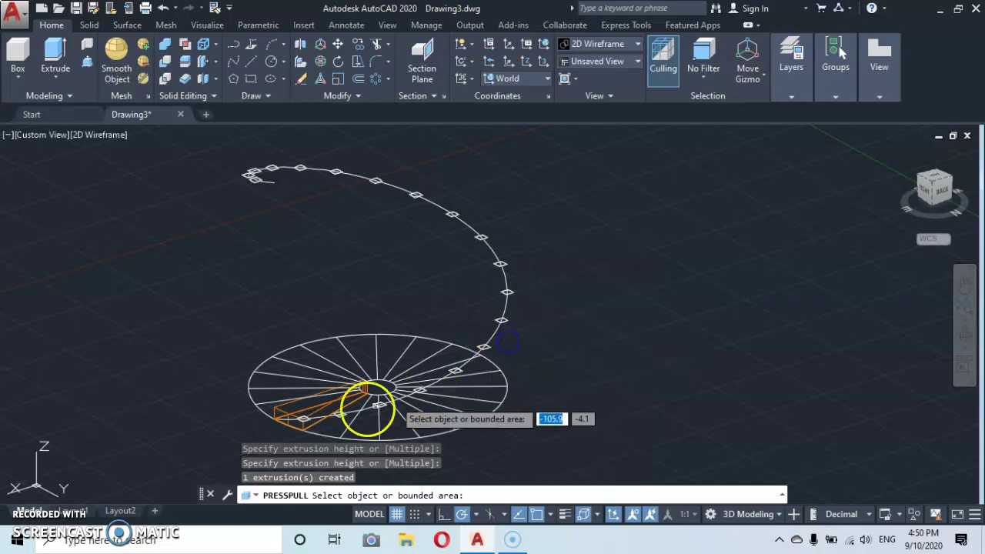
- Presspull the second, third and fourth wedges of the plan, each up to its matching division point on the helix
{"action": "left_click", "coordinate": [331, 427]}
{"action": "left_click", "coordinate": [336, 412]}
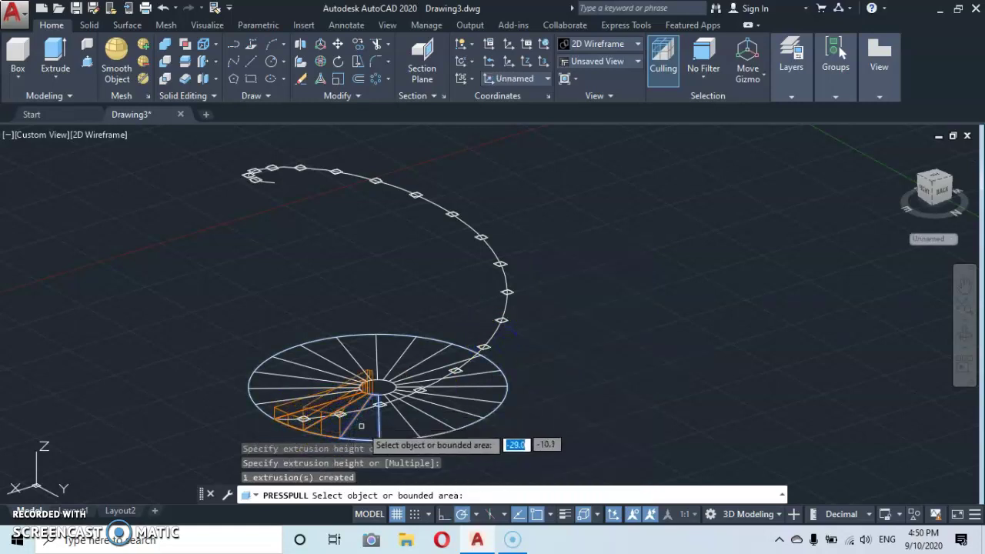
{"action": "left_click", "coordinate": [361, 424]}
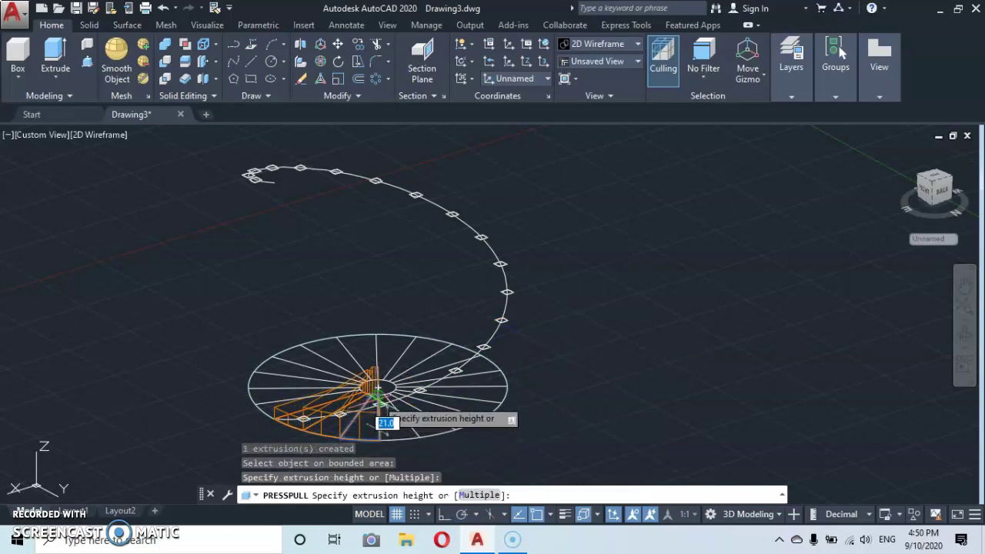
{"action": "left_click", "coordinate": [379, 404]}
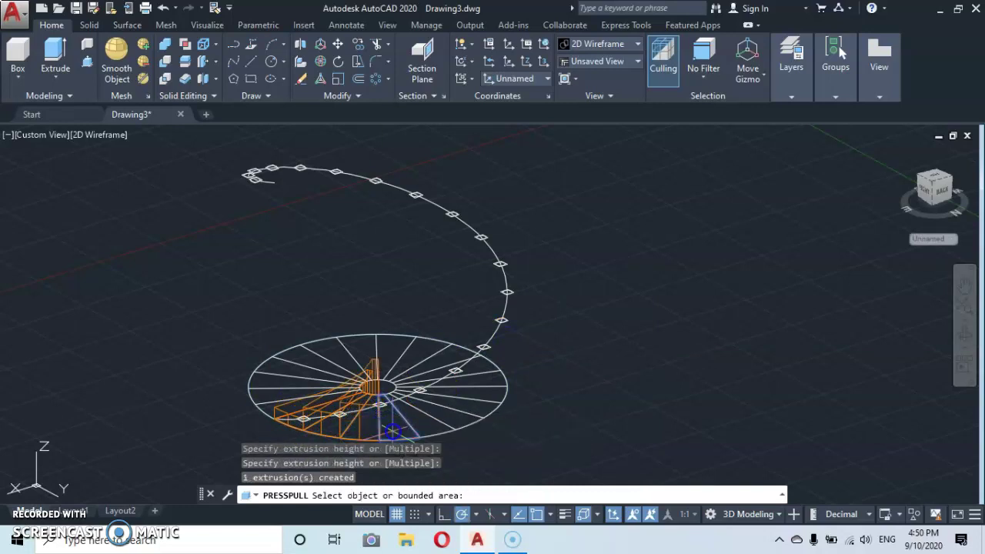
{"action": "left_click", "coordinate": [393, 432]}
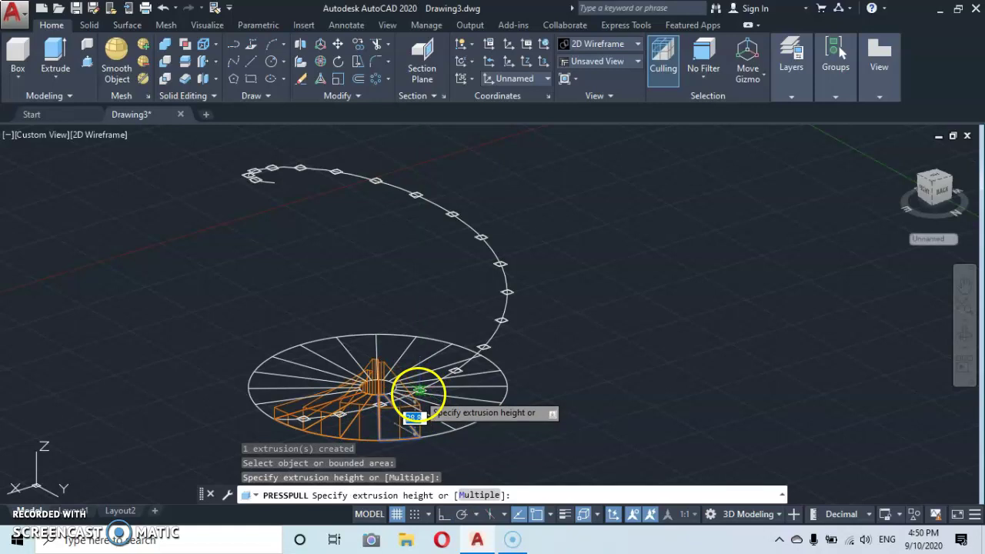
{"action": "left_click", "coordinate": [421, 394]}
- Presspull the fifth through eighth wedges of the plan, each up to its own division point on the helix
{"action": "left_click", "coordinate": [439, 409]}
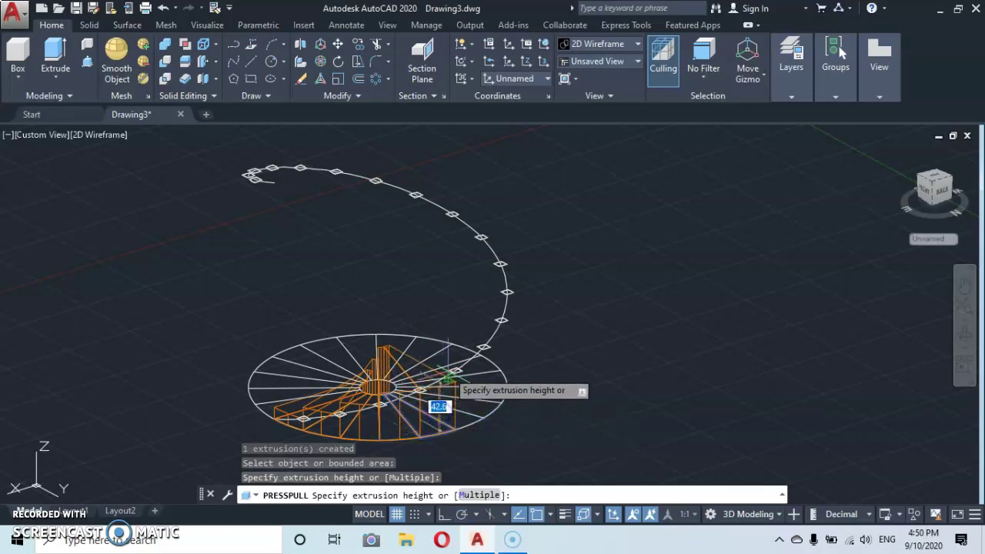
{"action": "left_click", "coordinate": [458, 412]}
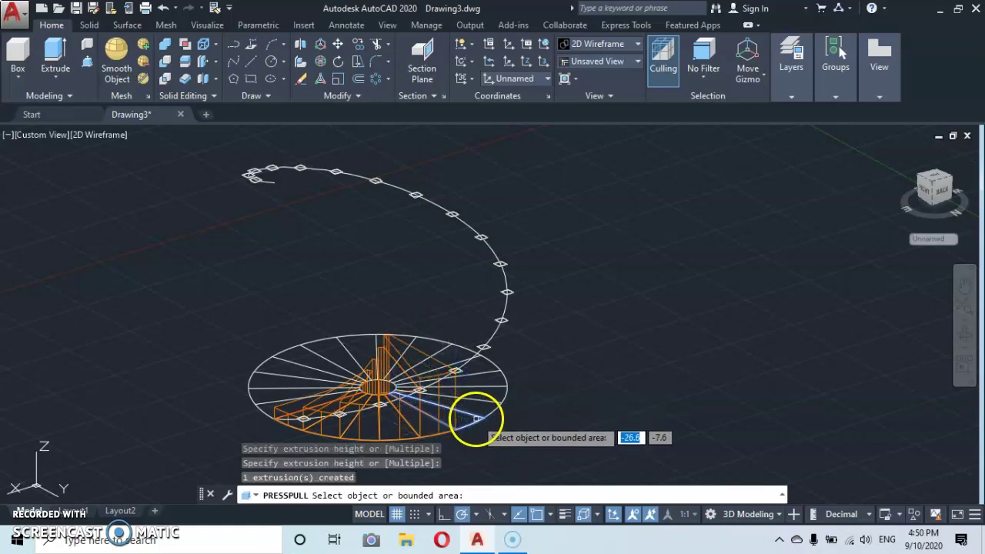
{"action": "left_click", "coordinate": [475, 419]}
{"action": "left_click", "coordinate": [484, 347]}
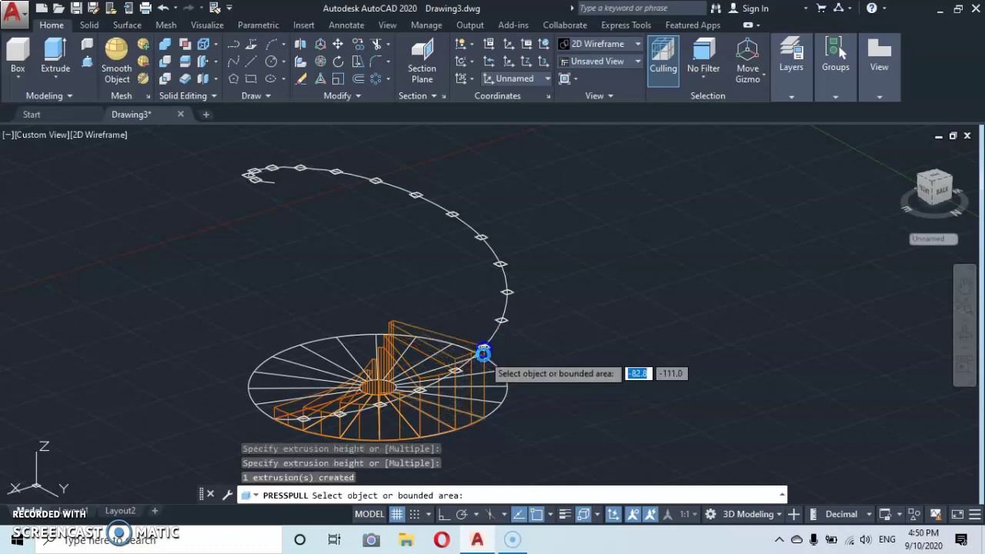
{"action": "left_click", "coordinate": [493, 408]}
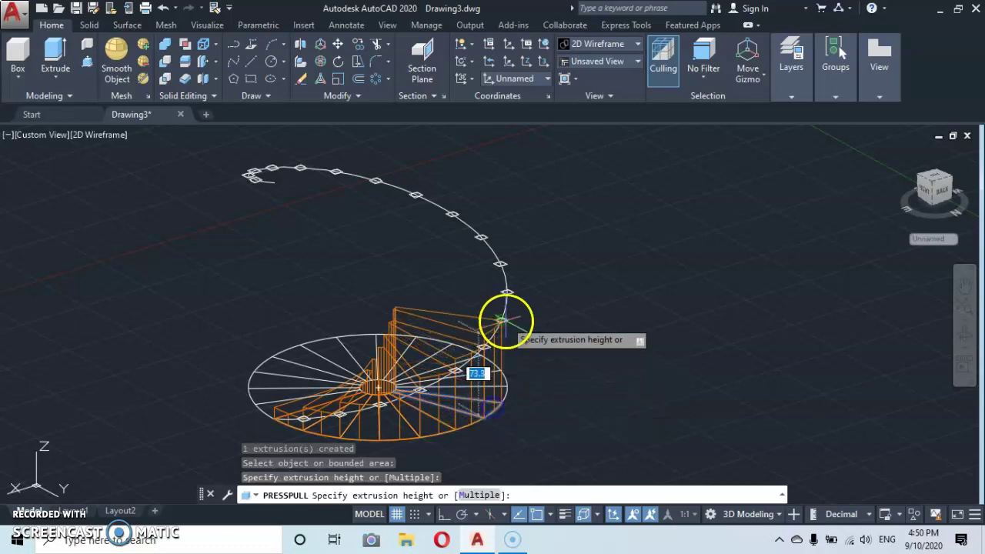
{"action": "left_click", "coordinate": [505, 319]}
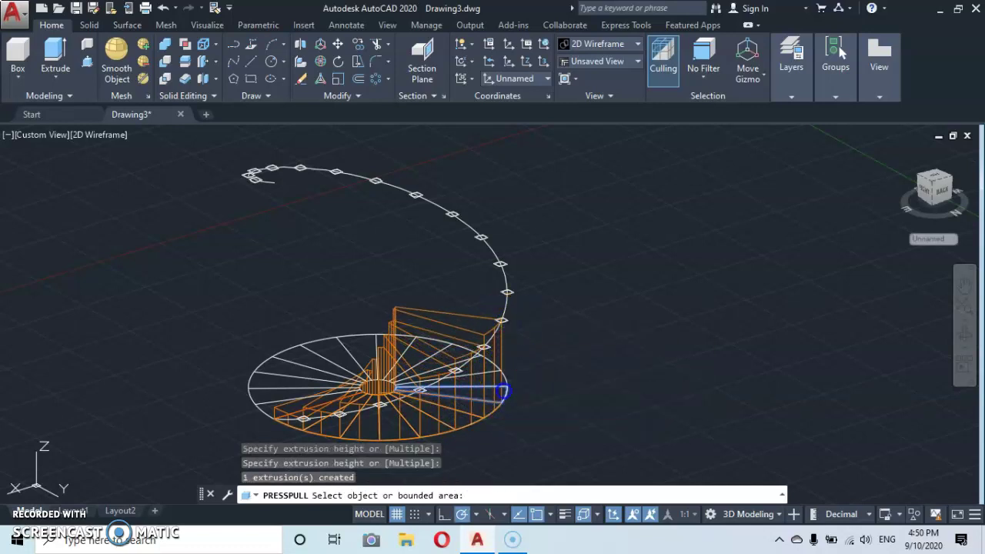
{"action": "left_click", "coordinate": [504, 389]}
{"action": "left_click", "coordinate": [508, 294]}
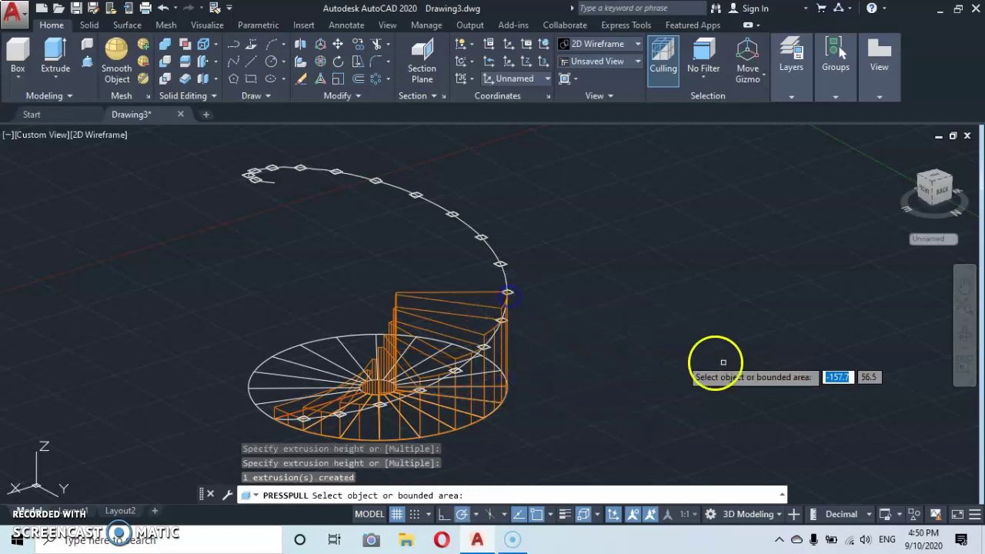
- Turn off the drawing grid and presspull the ninth wedge up to the ninth division point on the helix
{"action": "left_click", "coordinate": [964, 333]}
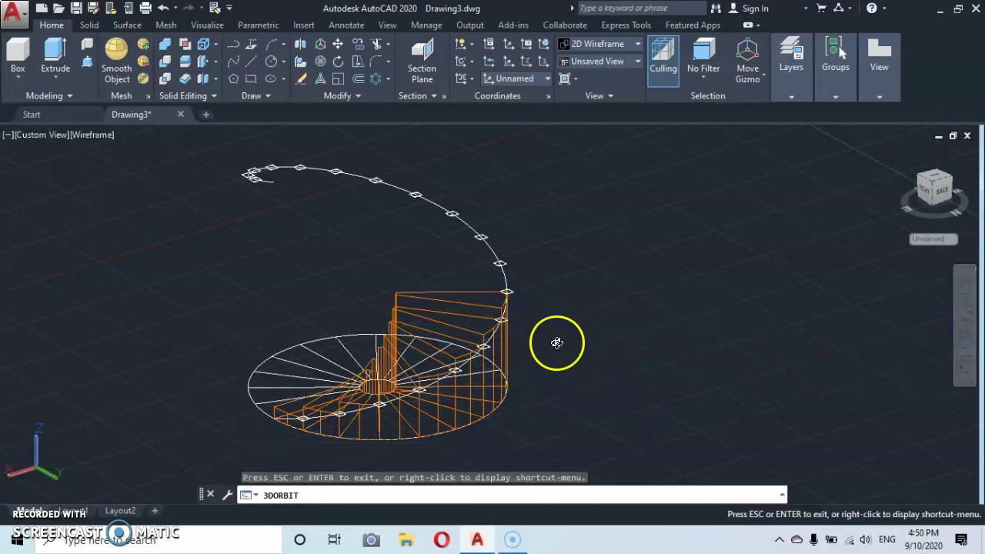
{"action": "left_click_drag", "start_coordinate": [558, 344], "coordinate": [393, 332]}
{"action": "right_click", "coordinate": [629, 420]}
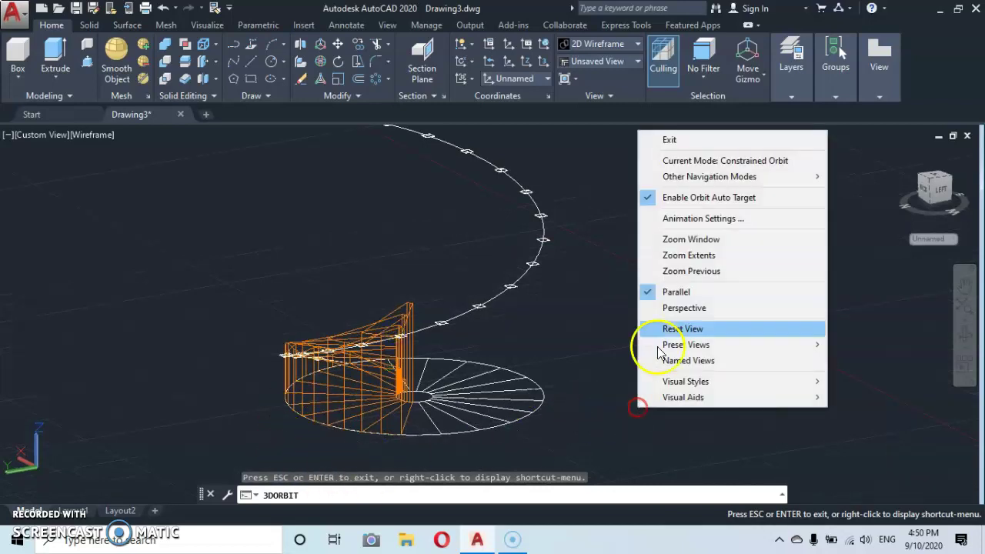
{"action": "left_click", "coordinate": [676, 139]}
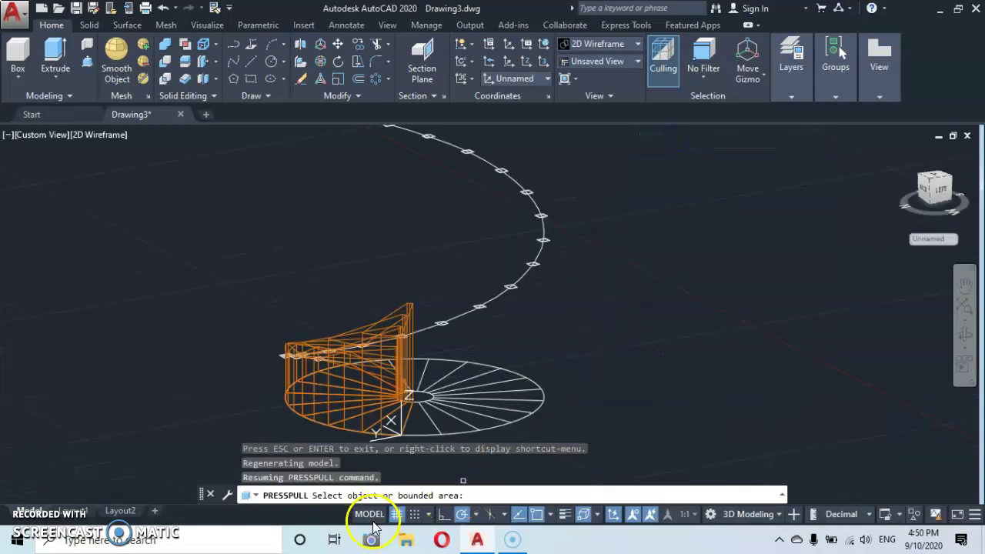
{"action": "left_click", "coordinate": [397, 515]}
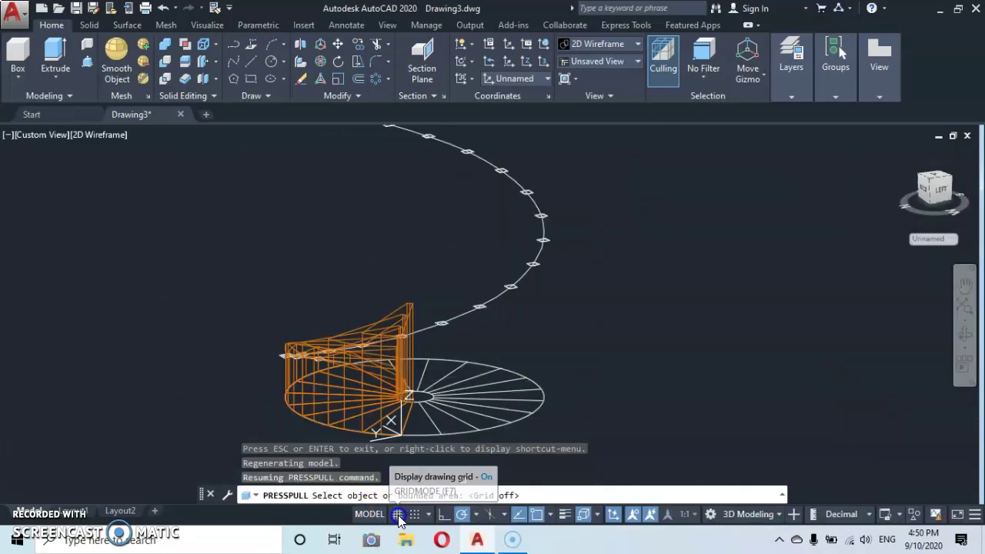
{"action": "left_click", "coordinate": [419, 423]}
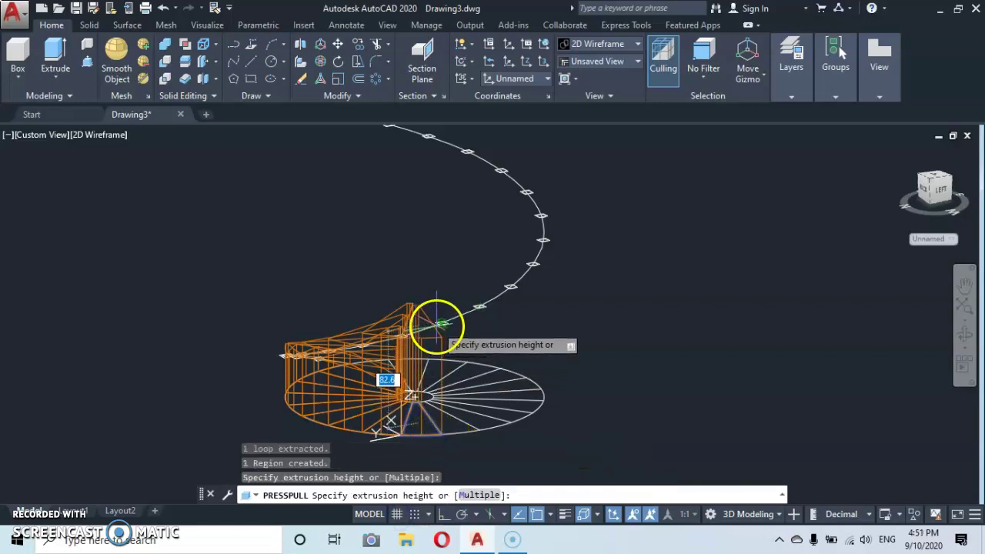
{"action": "left_click", "coordinate": [437, 327]}
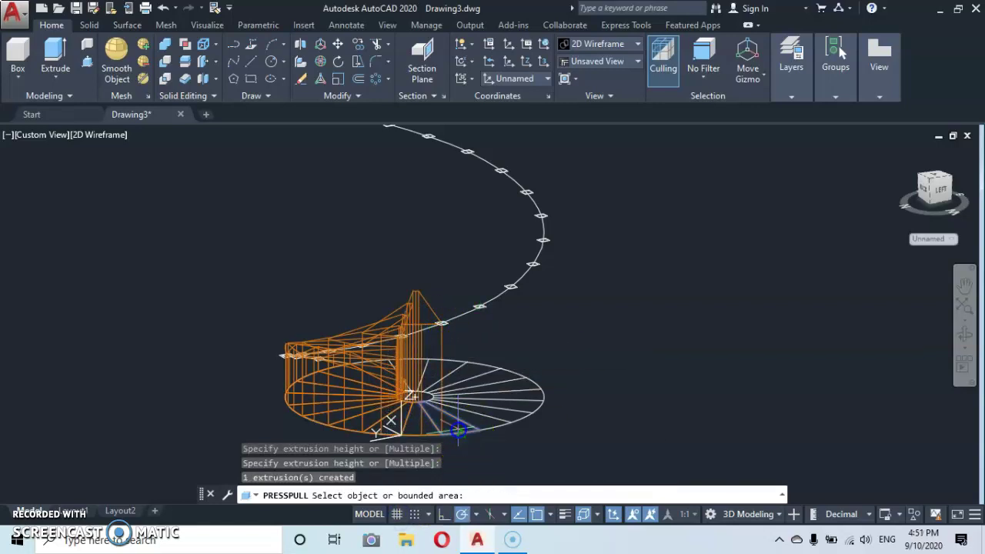
- Presspull the tenth and eleventh wedges up to their matching helix division points, and pick the twelfth wedge for extrusion
{"action": "left_click", "coordinate": [460, 427]}
{"action": "left_click", "coordinate": [470, 304]}
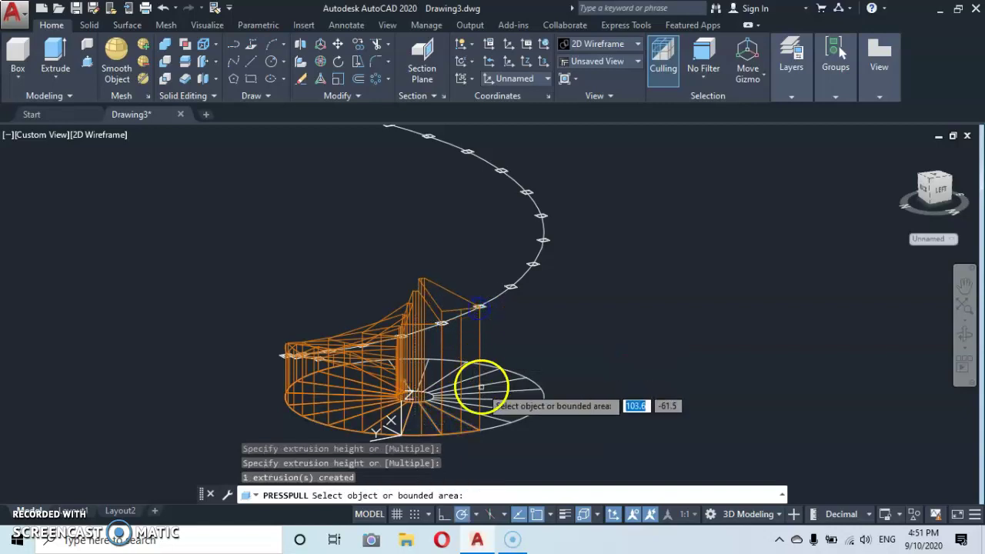
{"action": "left_click", "coordinate": [490, 421]}
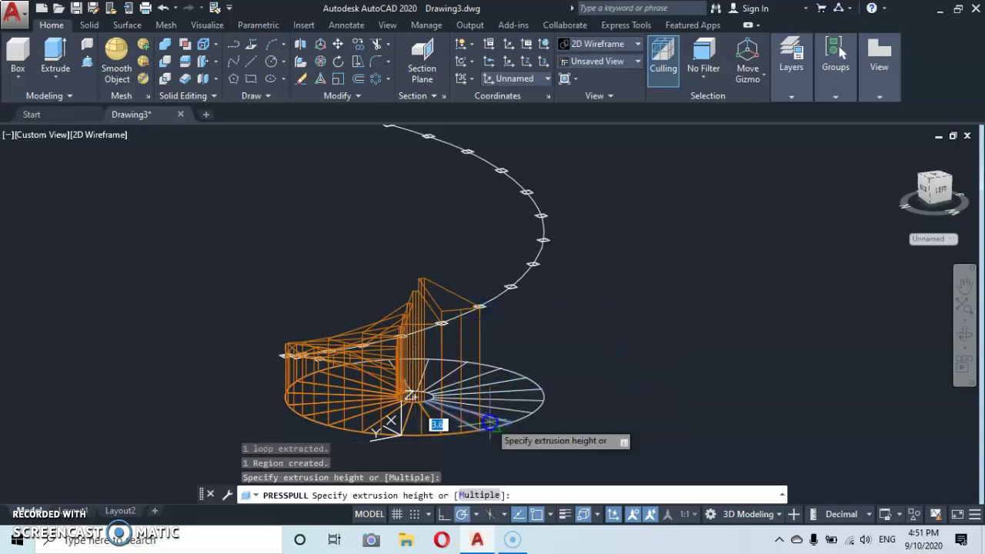
{"action": "left_click", "coordinate": [505, 283]}
{"action": "left_click", "coordinate": [513, 409]}
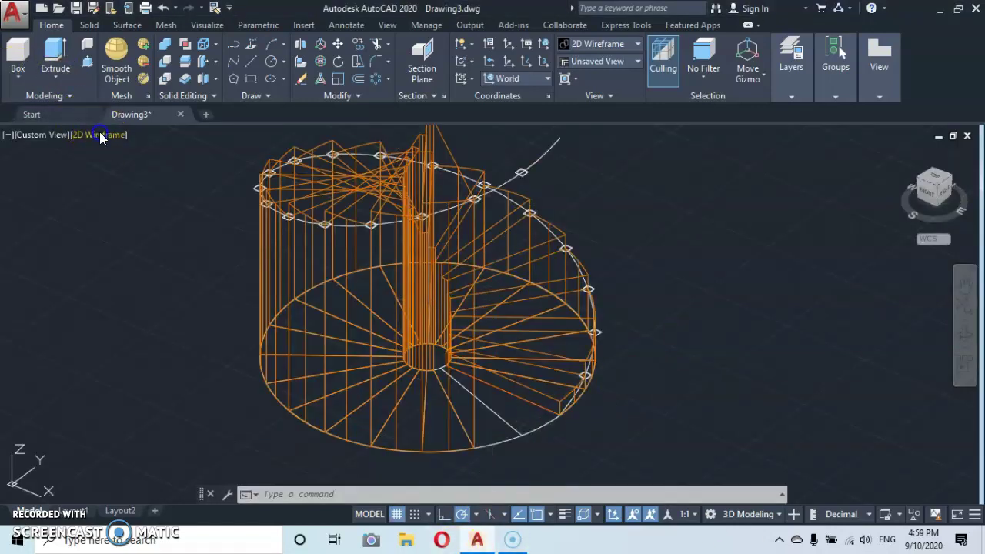
- Set the visual style to Shaded and presspull the last two wedges up to the last division point and the helix's upper end
{"action": "left_click", "coordinate": [99, 135]}
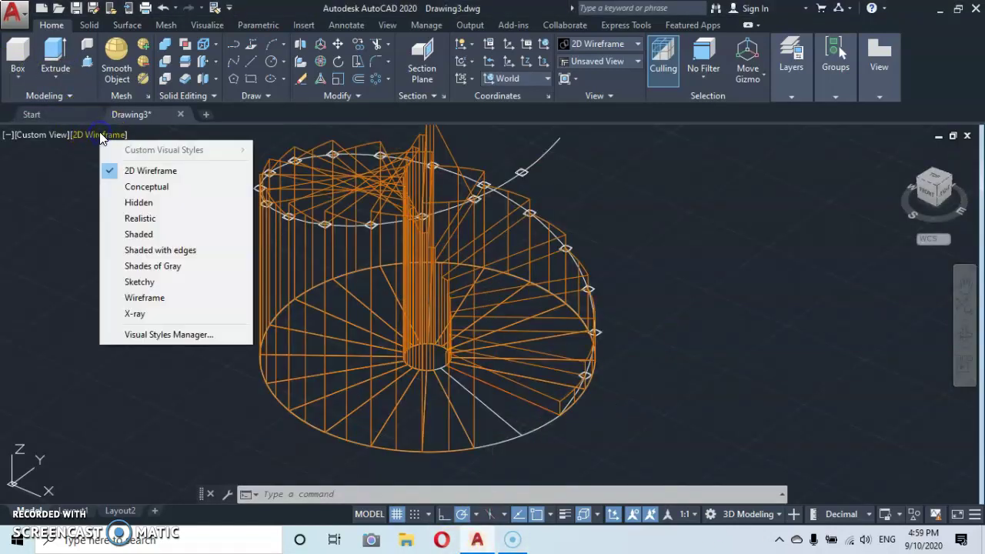
{"action": "left_click", "coordinate": [137, 236]}
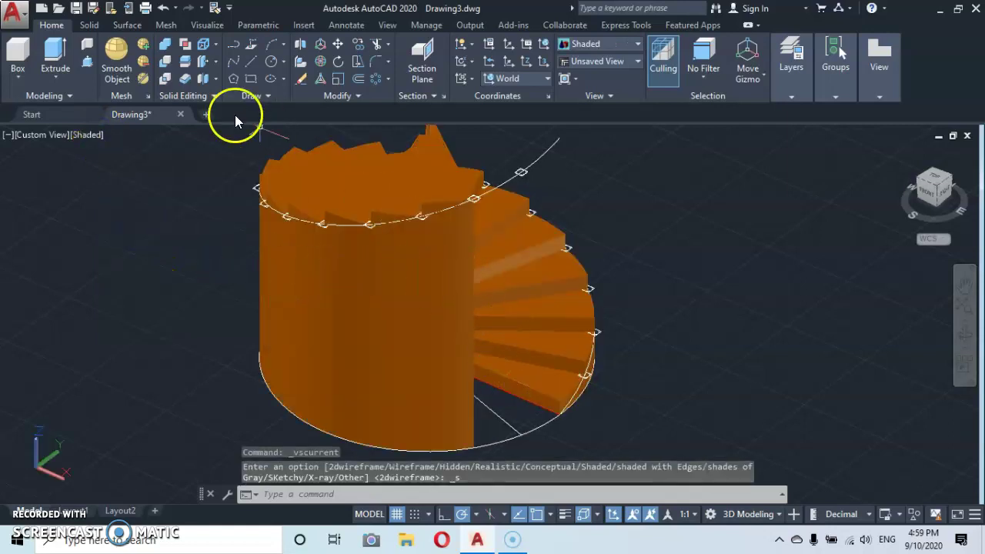
{"action": "left_click", "coordinate": [87, 65]}
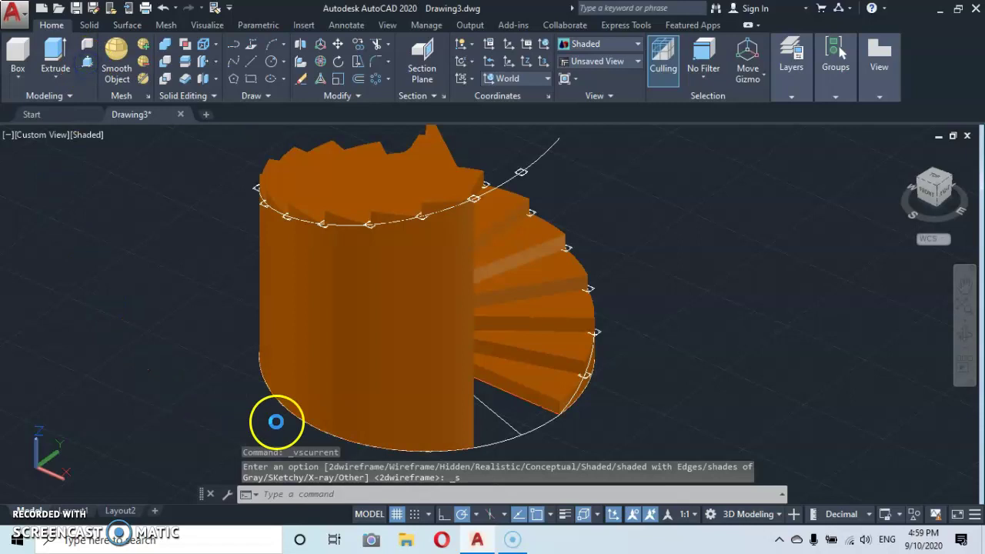
{"action": "left_click", "coordinate": [490, 431]}
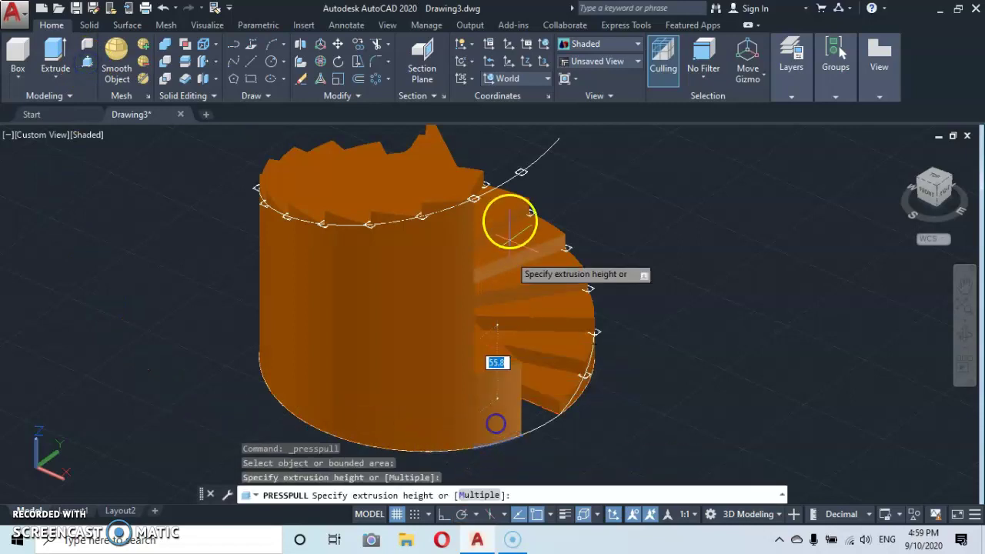
{"action": "left_click", "coordinate": [522, 174]}
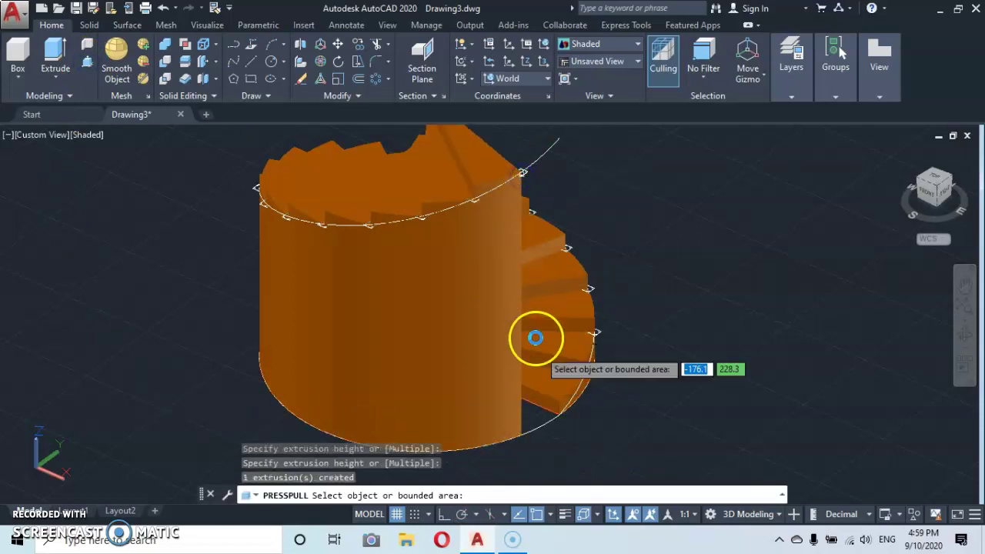
{"action": "left_click", "coordinate": [535, 421]}
{"action": "left_click", "coordinate": [557, 137]}
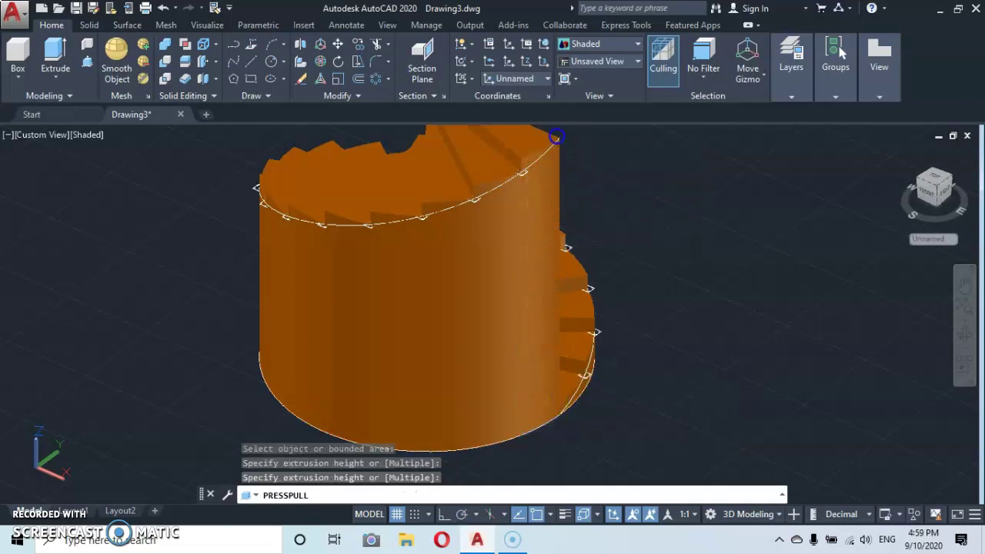
{"action": "key", "text": "Escape"}
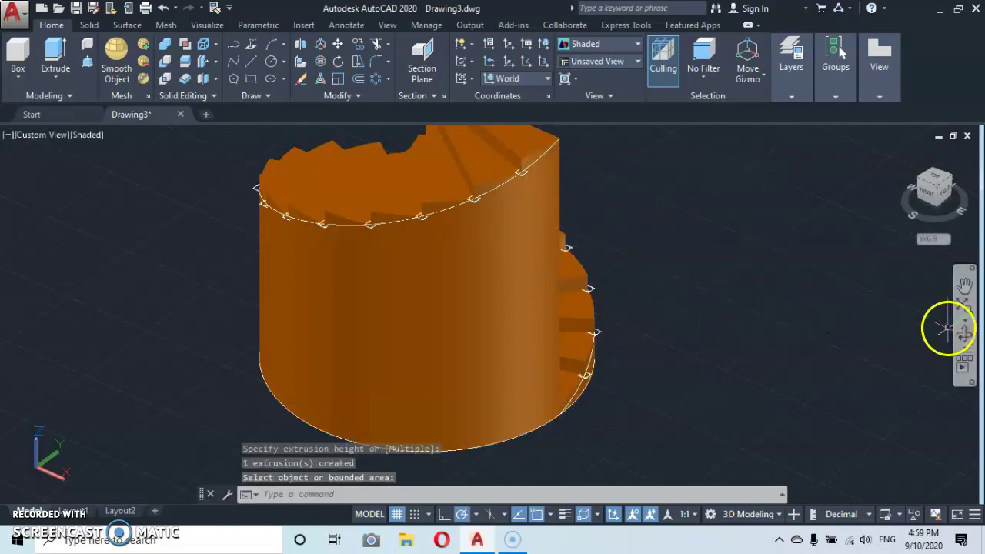
- Examine the shaded staircase from several sides, from above and from underneath
{"action": "left_click", "coordinate": [965, 334]}
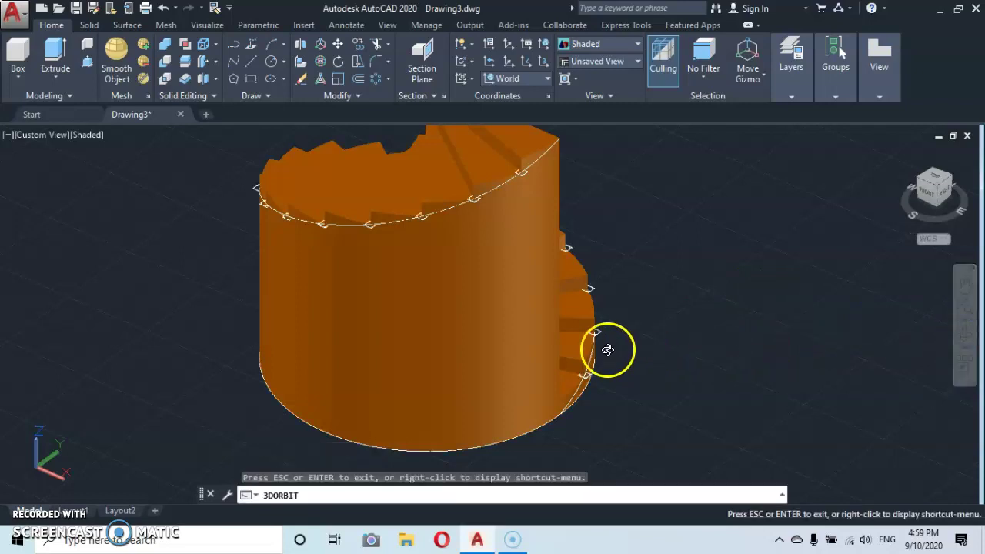
{"action": "left_click_drag", "start_coordinate": [608, 349], "coordinate": [318, 346]}
{"action": "left_click_drag", "start_coordinate": [495, 346], "coordinate": [374, 347]}
{"action": "left_click_drag", "start_coordinate": [525, 314], "coordinate": [640, 308]}
{"action": "left_click_drag", "start_coordinate": [472, 349], "coordinate": [664, 325]}
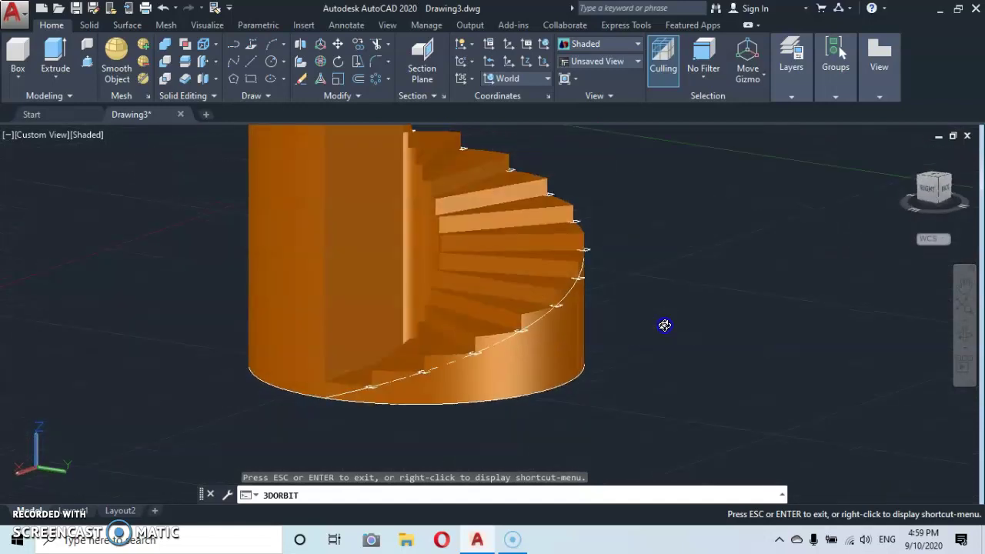
{"action": "left_click_drag", "start_coordinate": [408, 364], "coordinate": [490, 396]}
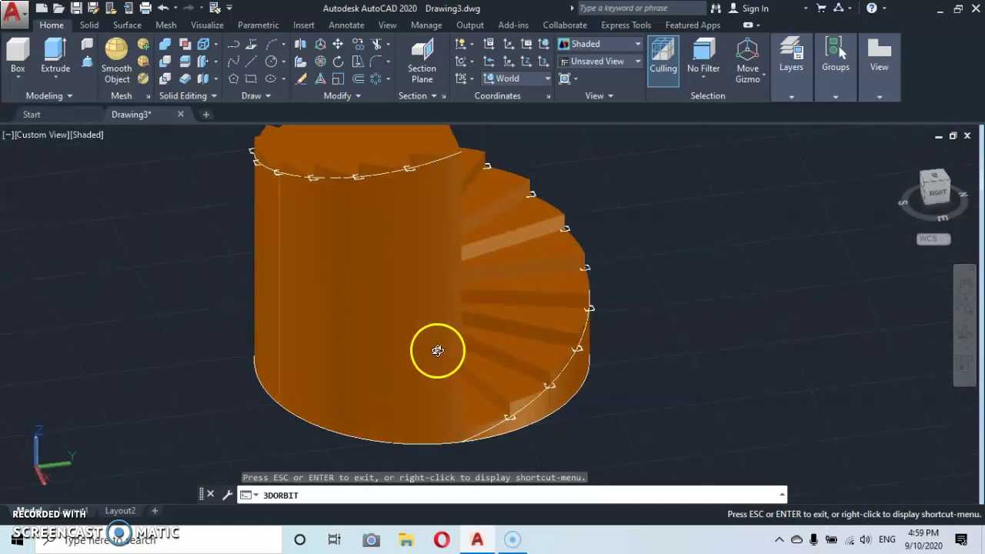
{"action": "left_click_drag", "start_coordinate": [437, 350], "coordinate": [436, 371]}
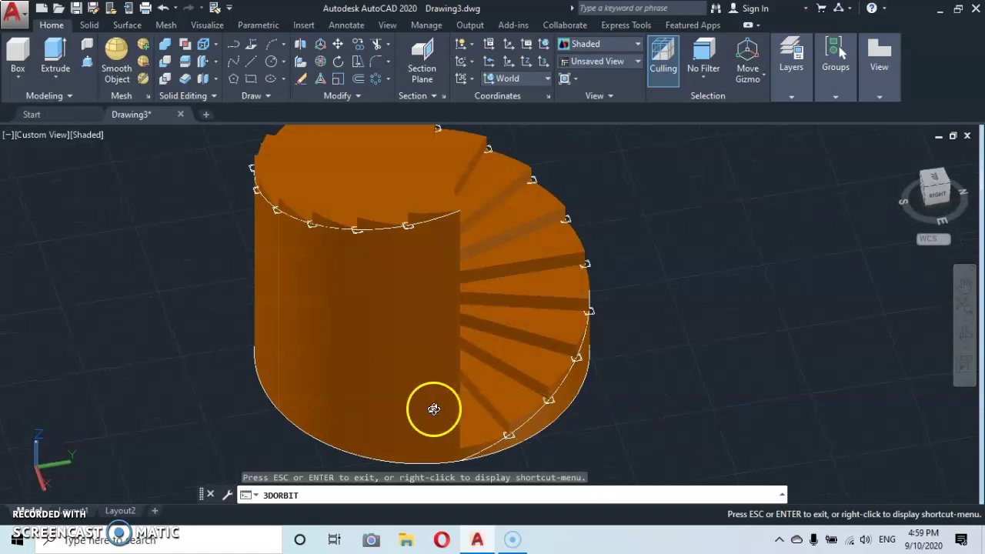
{"action": "left_click_drag", "start_coordinate": [433, 409], "coordinate": [426, 303]}
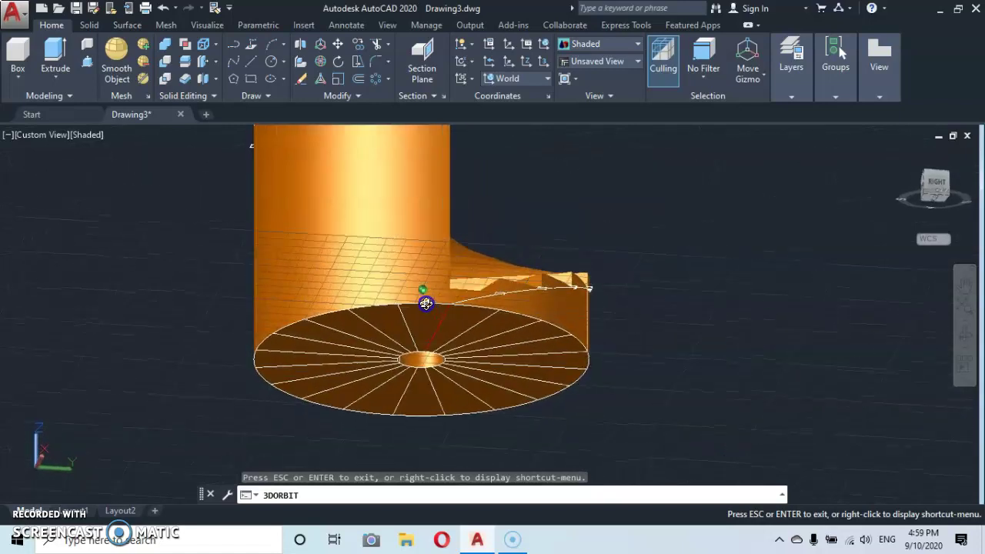
{"action": "right_click", "coordinate": [681, 424]}
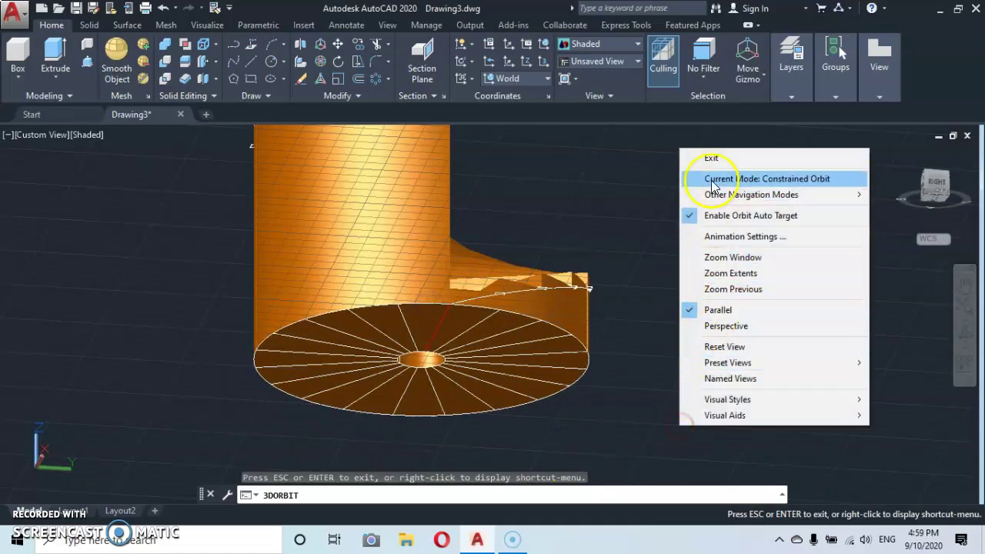
{"action": "left_click", "coordinate": [712, 158]}
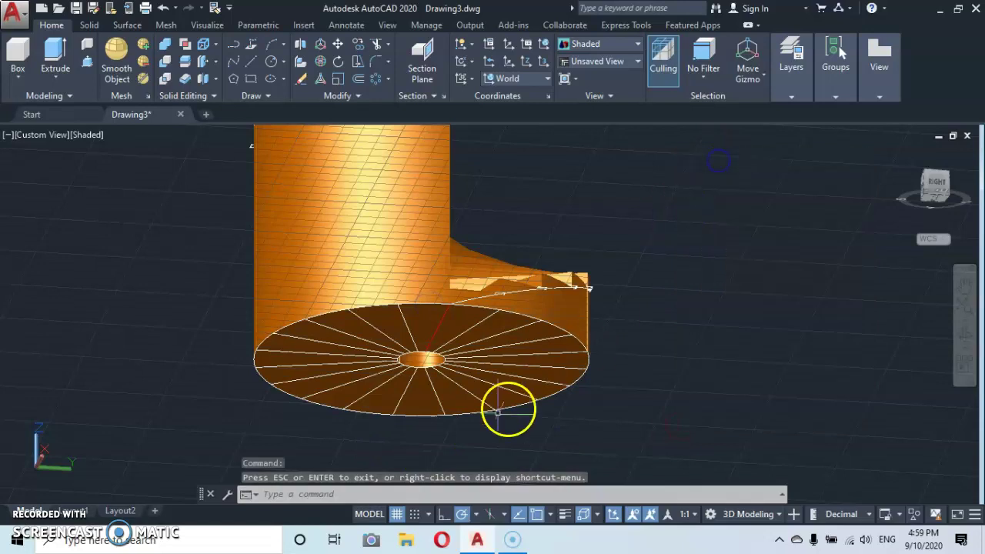
- Turn off the drawing grid and presspull the undersides of the two tallest wedges upward to about the same height, cutting away their lower part
{"action": "left_click", "coordinate": [398, 514]}
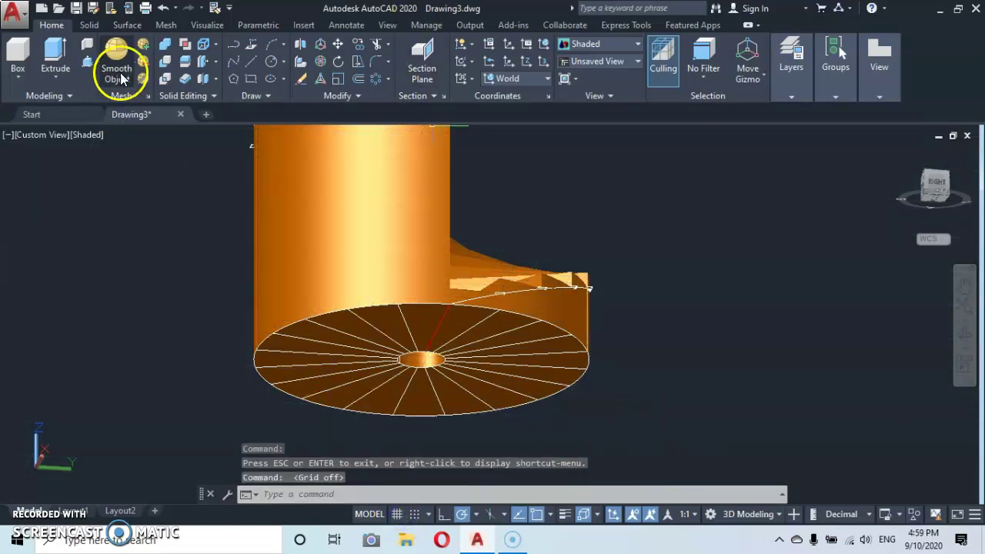
{"action": "left_click", "coordinate": [87, 46]}
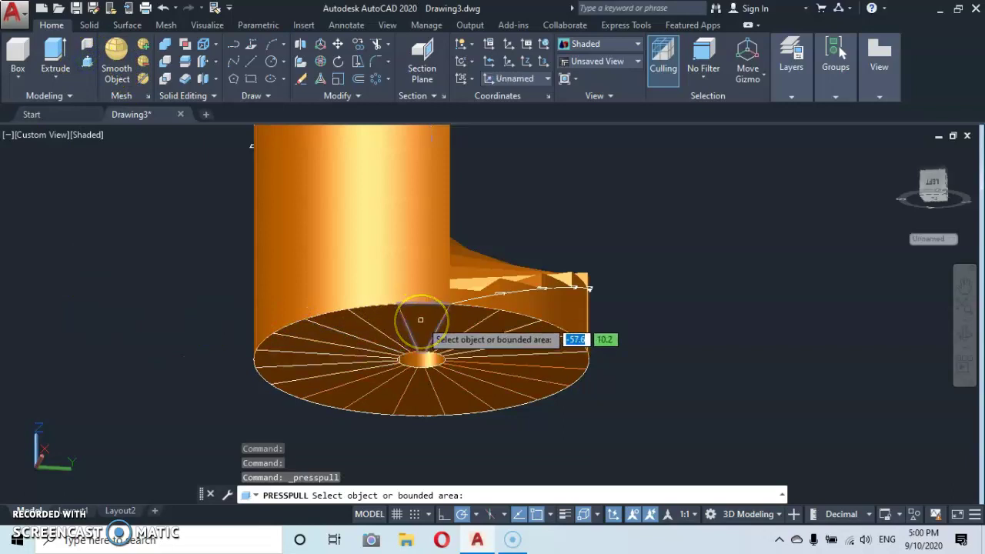
{"action": "left_click", "coordinate": [420, 319]}
{"action": "middle_click_drag", "start_coordinate": [406, 226], "coordinate": [382, 355]}
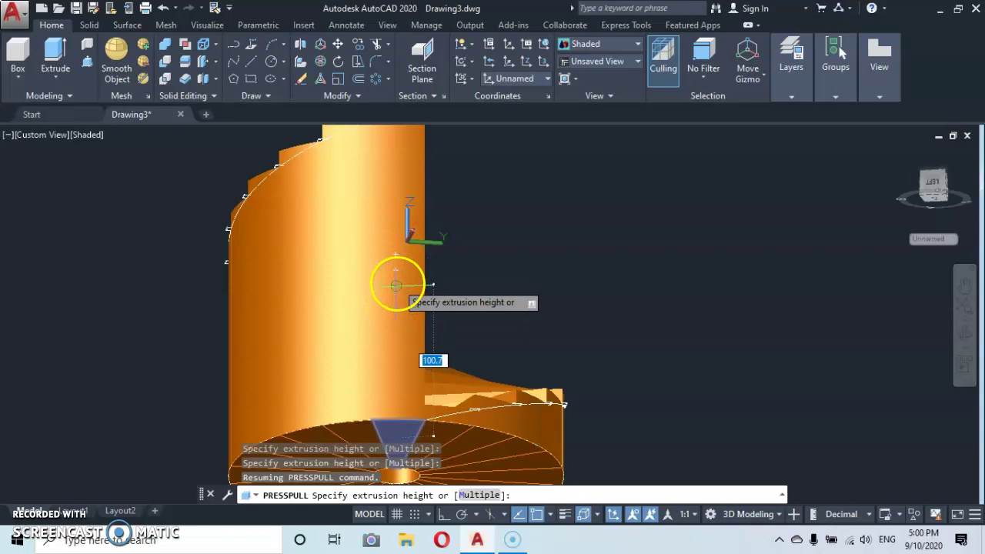
{"action": "left_click", "coordinate": [396, 304]}
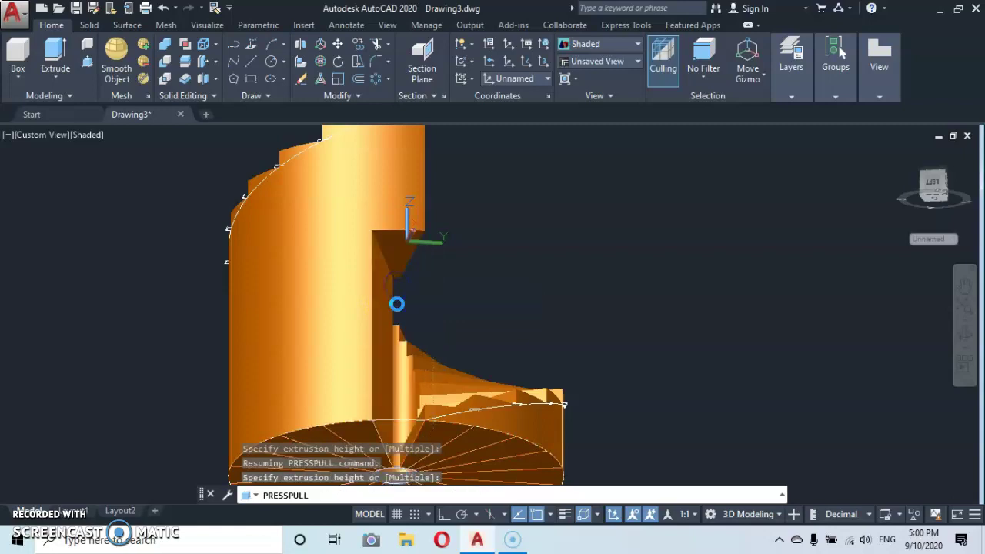
{"action": "left_click", "coordinate": [358, 430]}
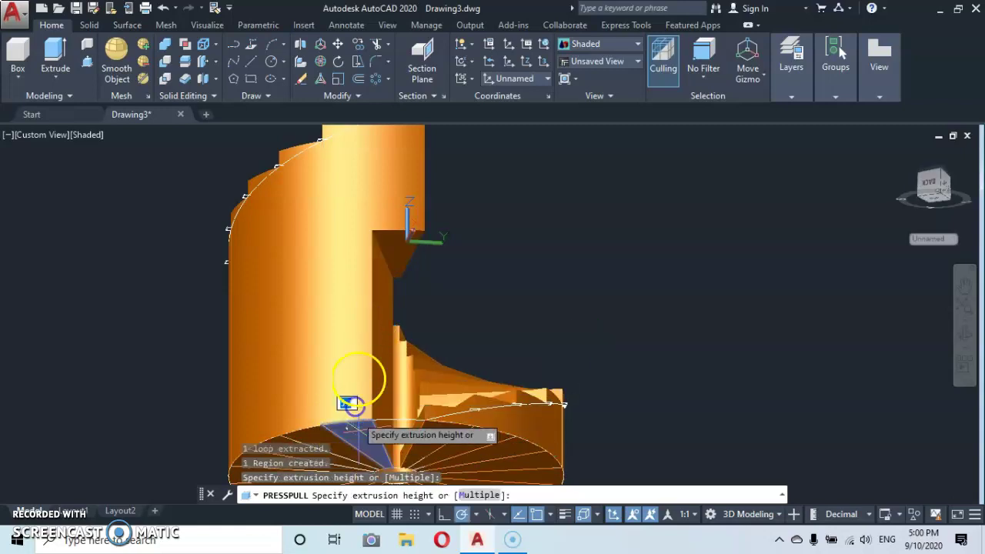
{"action": "left_click", "coordinate": [360, 293]}
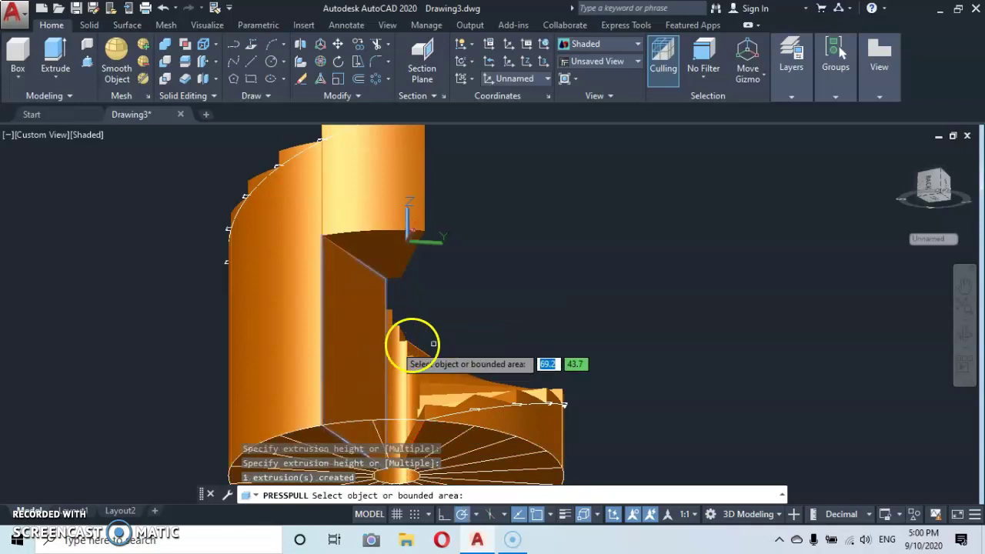
{"action": "right_click", "coordinate": [568, 329]}
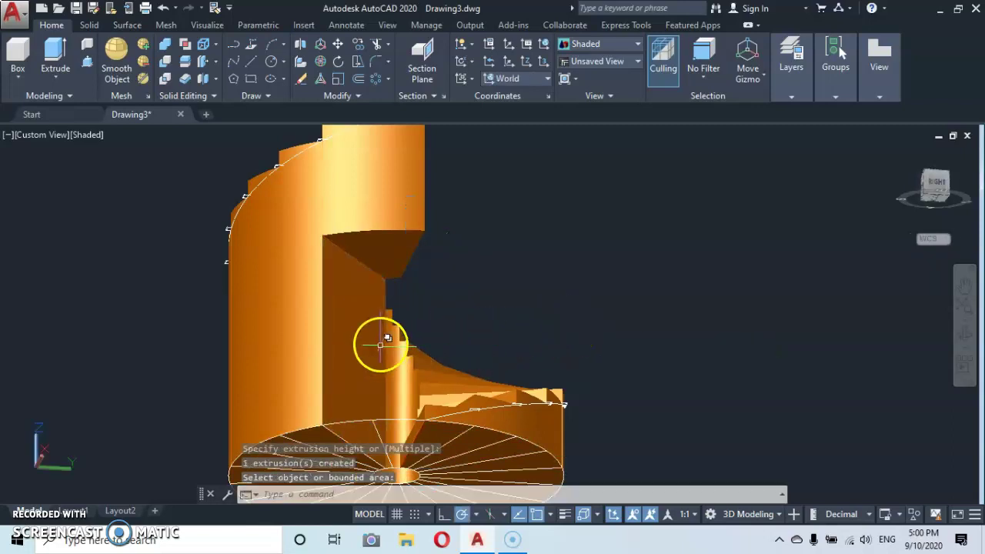
- Examine the cut-away under the two highest steps from above, and set the visual style back to 2D Wireframe
{"action": "scroll", "coordinate": [379, 341], "scroll_direction": "down", "scroll_amount": 3}
{"action": "middle_click_drag", "start_coordinate": [466, 275], "coordinate": [561, 292]}
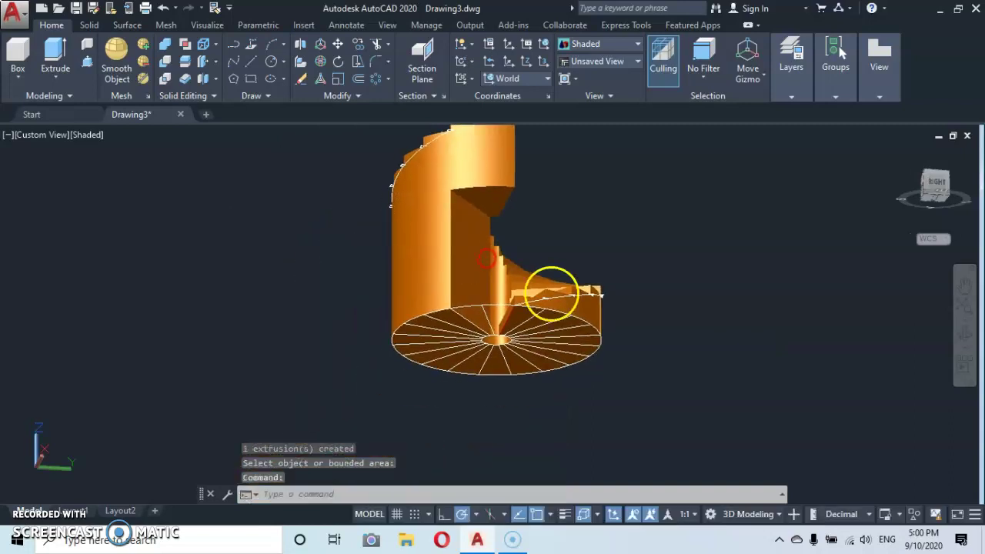
{"action": "left_click", "coordinate": [964, 334]}
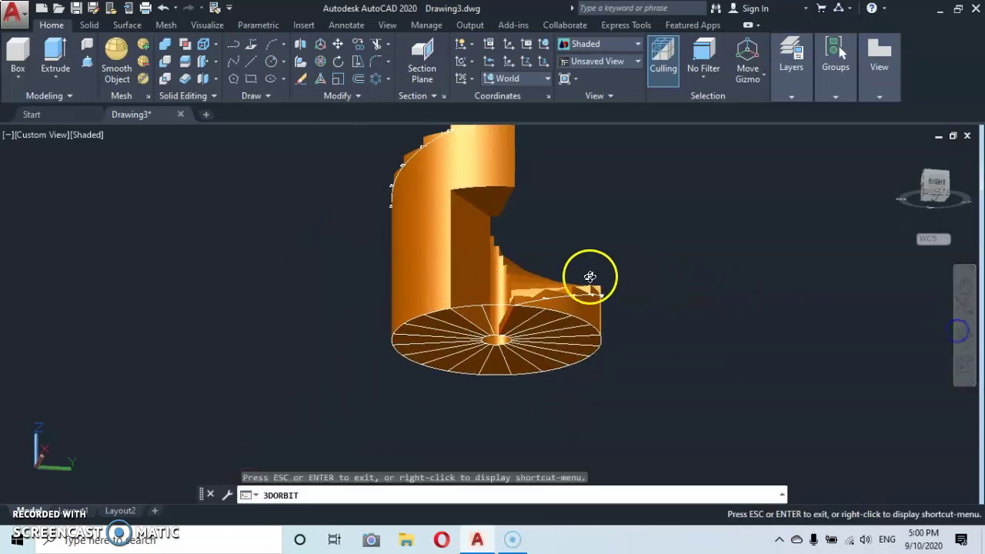
{"action": "left_click_drag", "start_coordinate": [498, 296], "coordinate": [429, 345]}
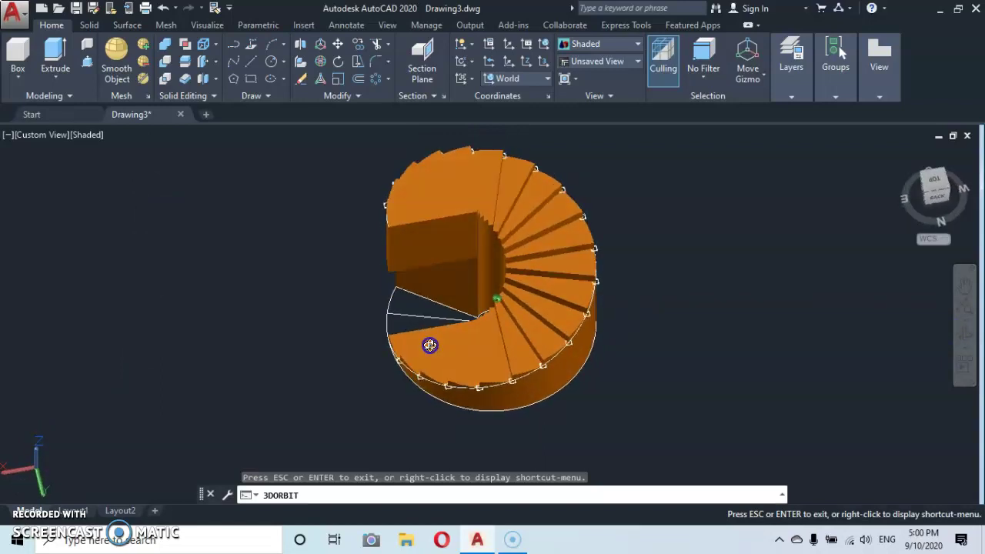
{"action": "right_click", "coordinate": [235, 311]}
{"action": "left_click", "coordinate": [263, 46]}
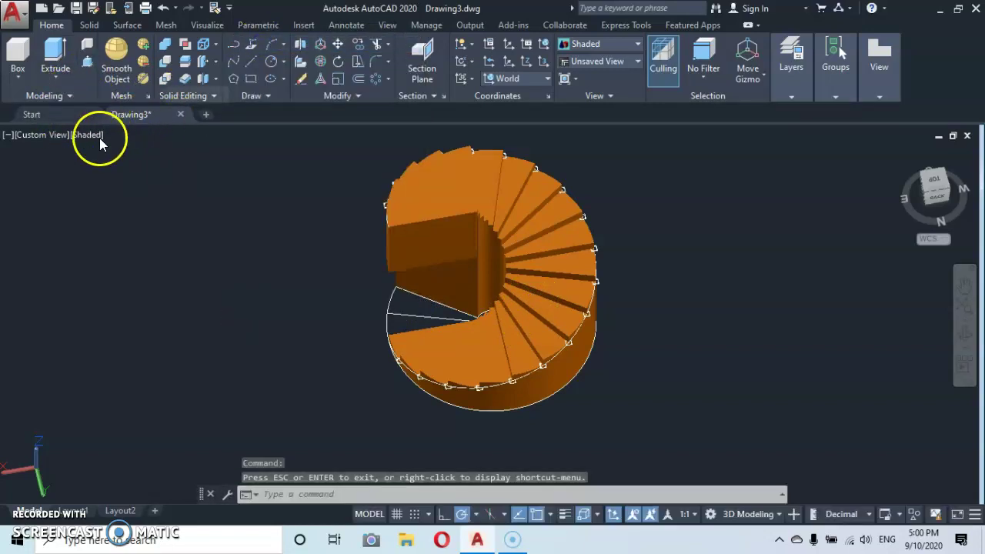
{"action": "left_click", "coordinate": [84, 137]}
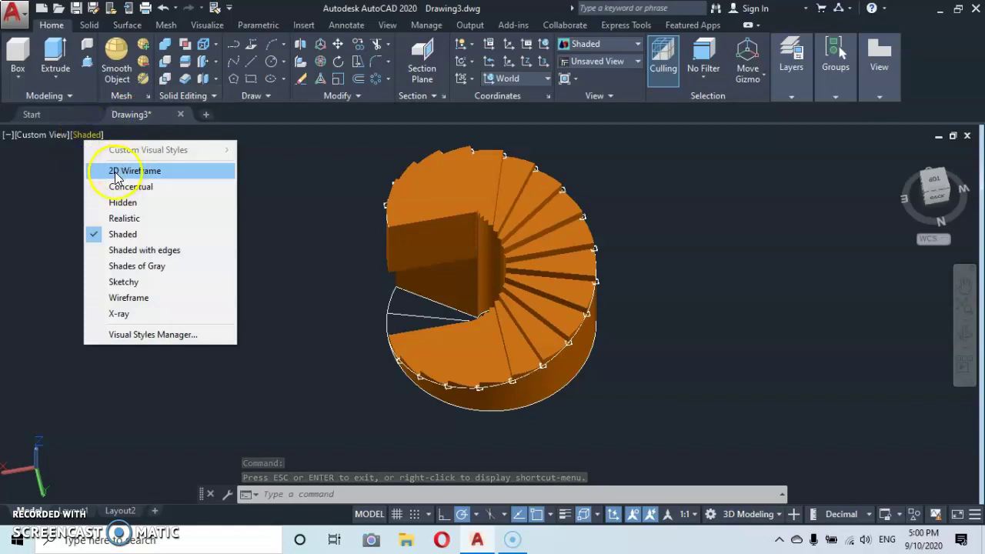
{"action": "left_click", "coordinate": [115, 171]}
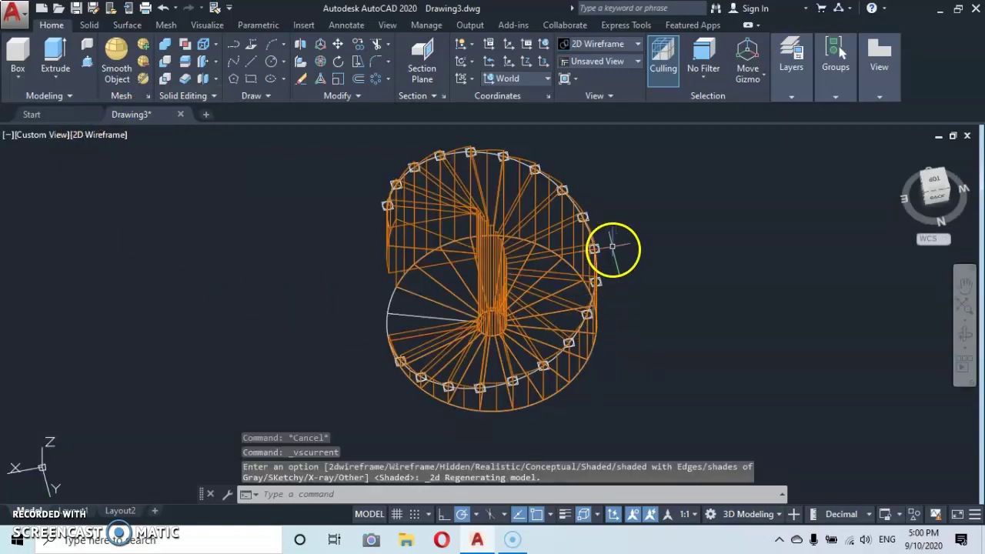
- Select all the division point markers along the helix and delete them
{"action": "scroll", "coordinate": [592, 231], "scroll_direction": "up", "scroll_amount": 4}
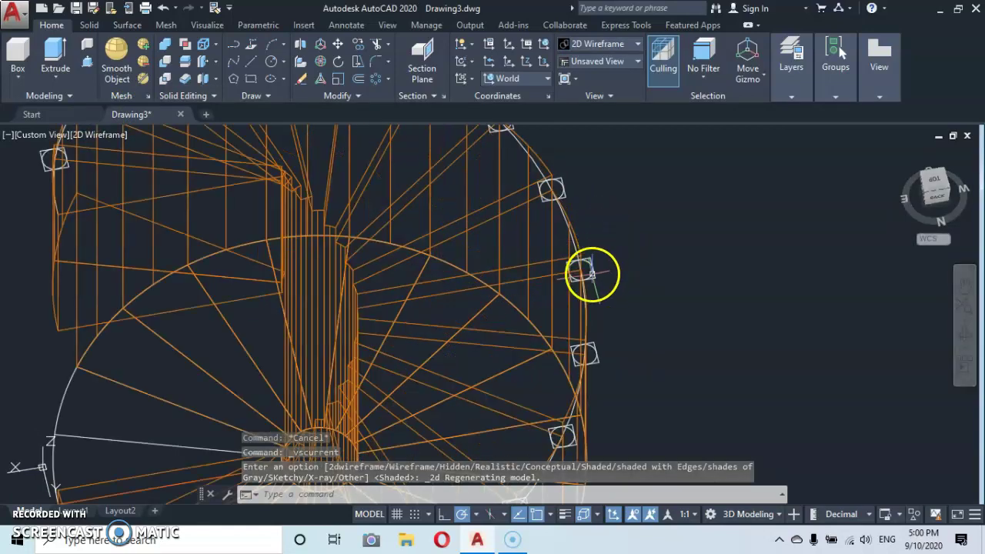
{"action": "left_click", "coordinate": [589, 353], "text": "ctrl"}
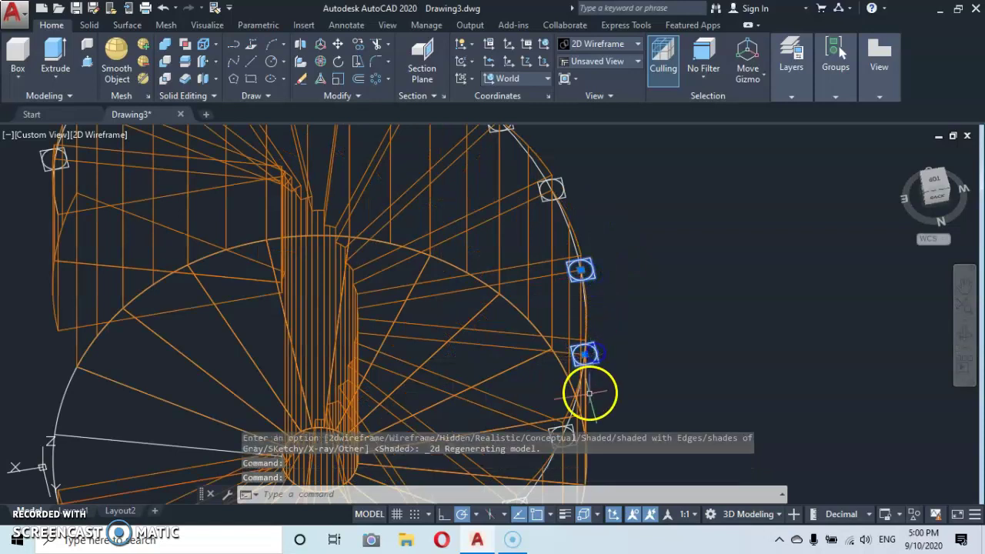
{"action": "left_click", "coordinate": [551, 189], "text": "ctrl"}
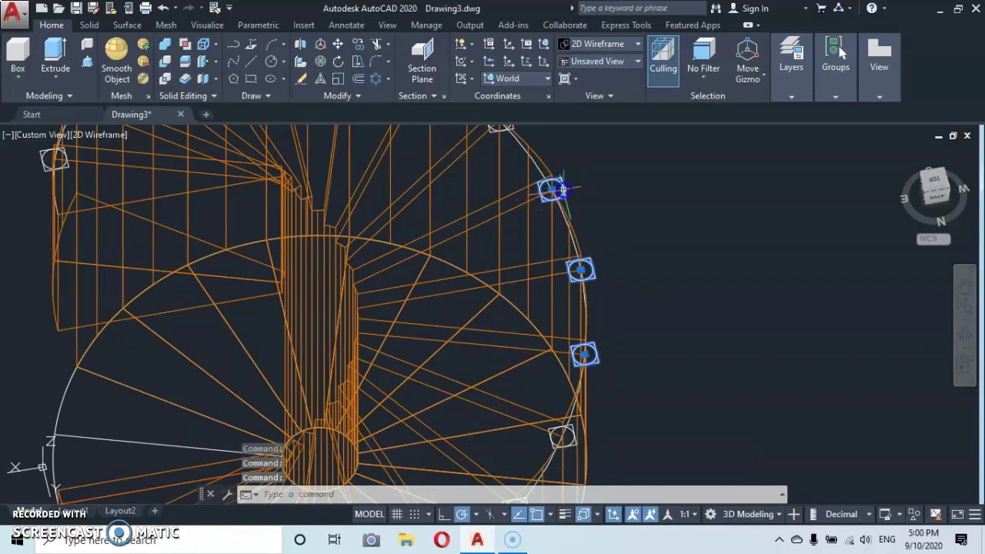
{"action": "scroll", "coordinate": [571, 275], "scroll_direction": "down", "scroll_amount": 3}
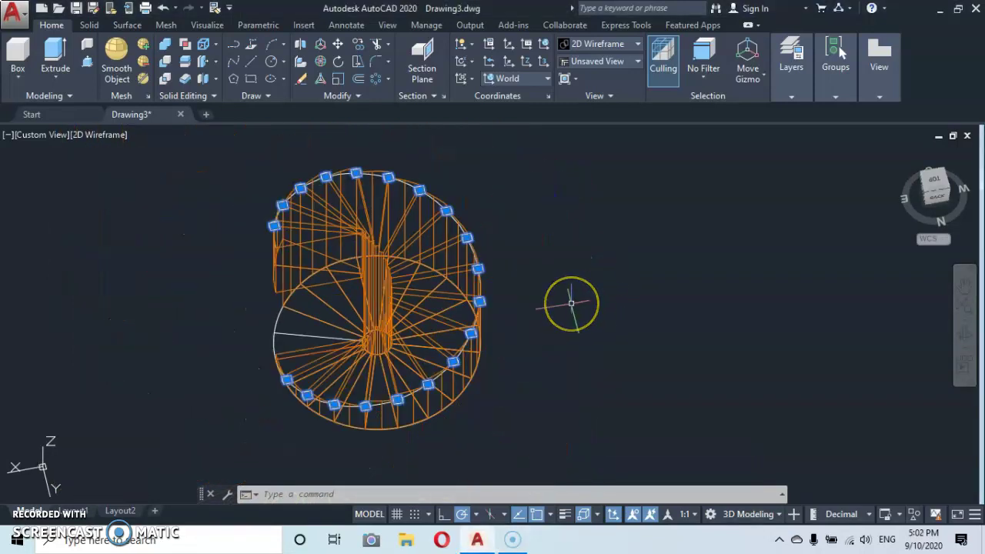
{"action": "key", "text": "Delete"}
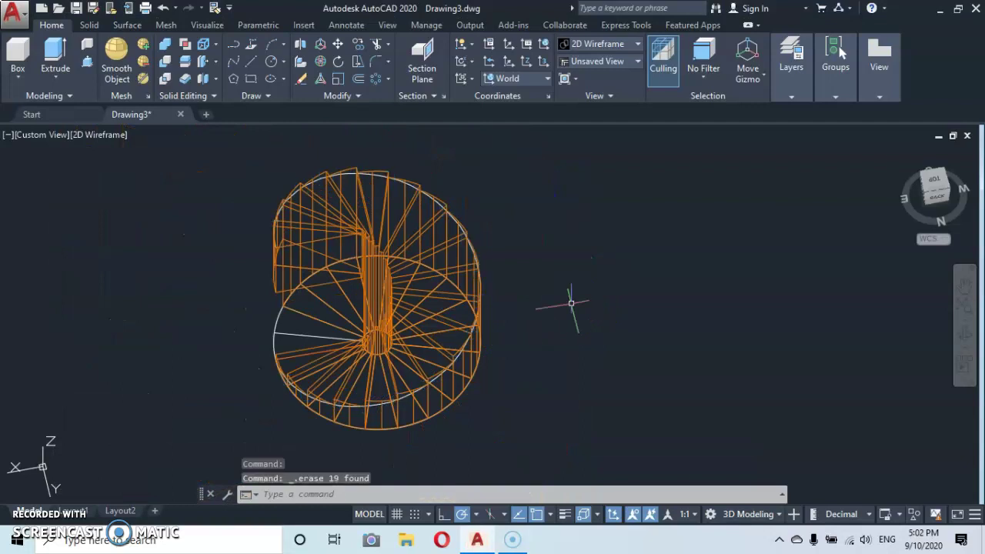
- Move the helix away from the staircase to an empty area beside it
{"action": "scroll", "coordinate": [455, 324], "scroll_direction": "up", "scroll_amount": 2}
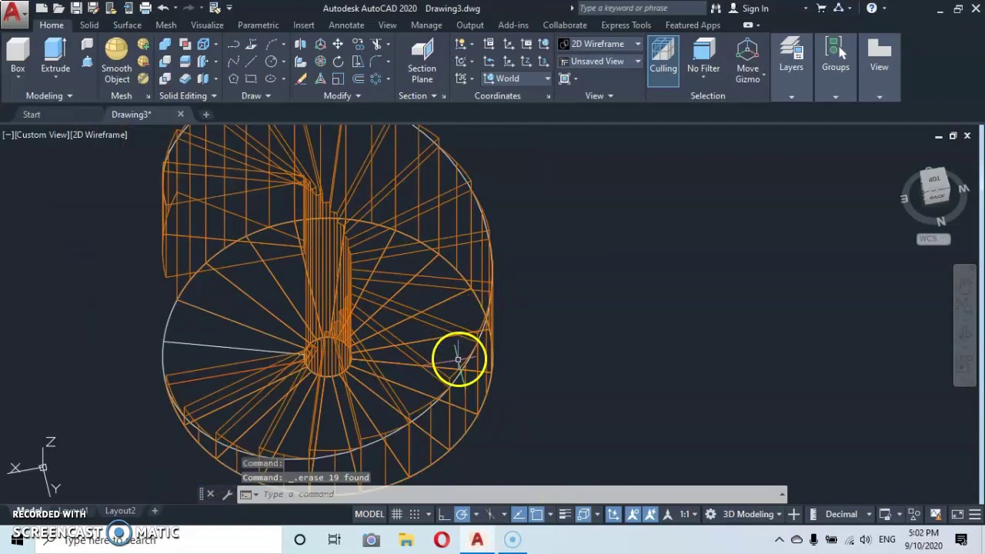
{"action": "scroll", "coordinate": [455, 356], "scroll_direction": "down", "scroll_amount": 2}
{"action": "middle_click_drag", "start_coordinate": [455, 357], "coordinate": [468, 300]}
{"action": "scroll", "coordinate": [403, 341], "scroll_direction": "up", "scroll_amount": 3}
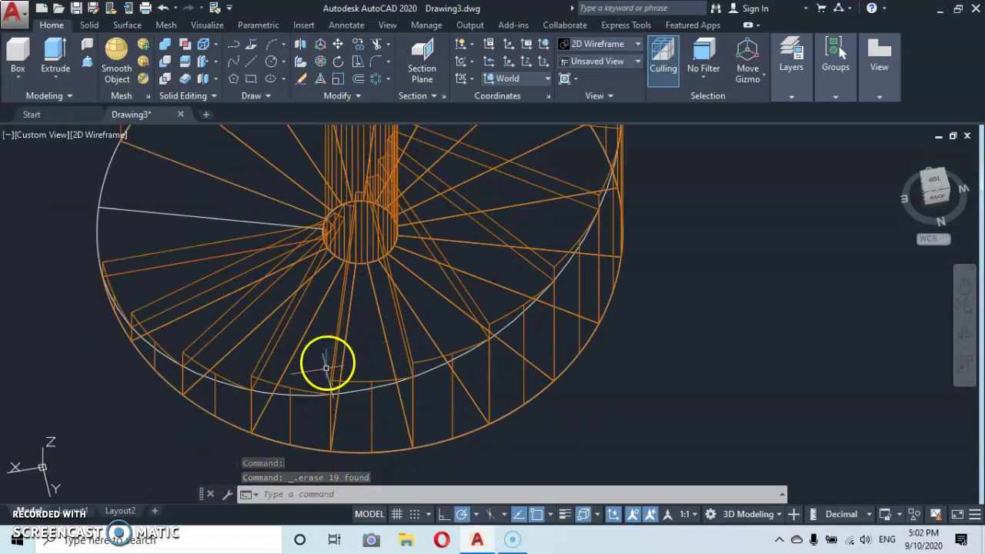
{"action": "middle_click_drag", "start_coordinate": [377, 359], "coordinate": [330, 356]}
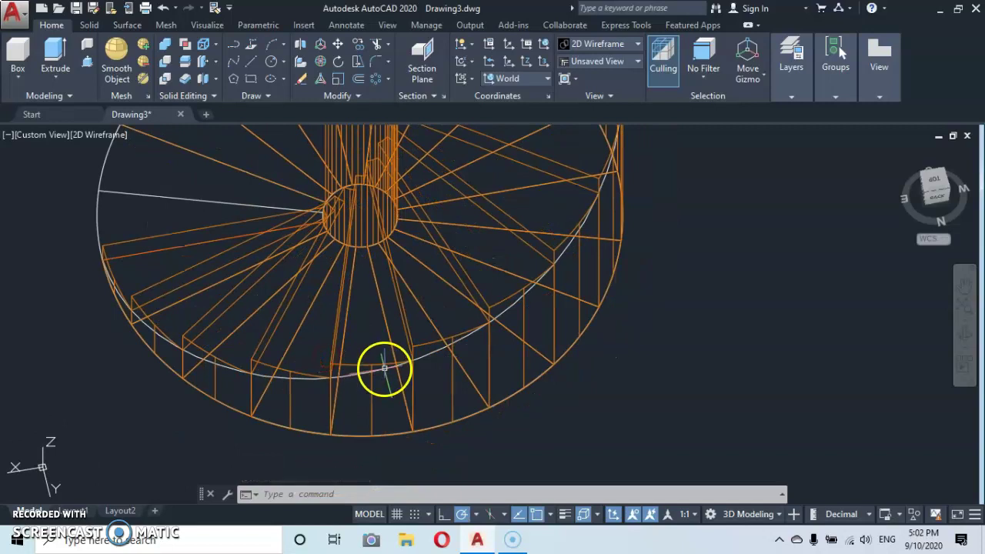
{"action": "left_click", "coordinate": [384, 369]}
{"action": "right_click", "coordinate": [518, 424]}
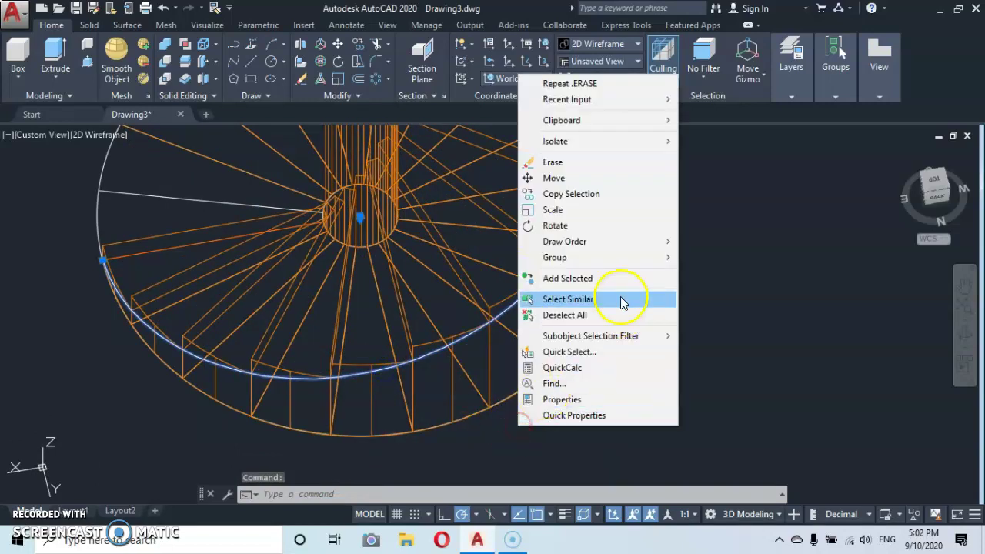
{"action": "left_click", "coordinate": [553, 178]}
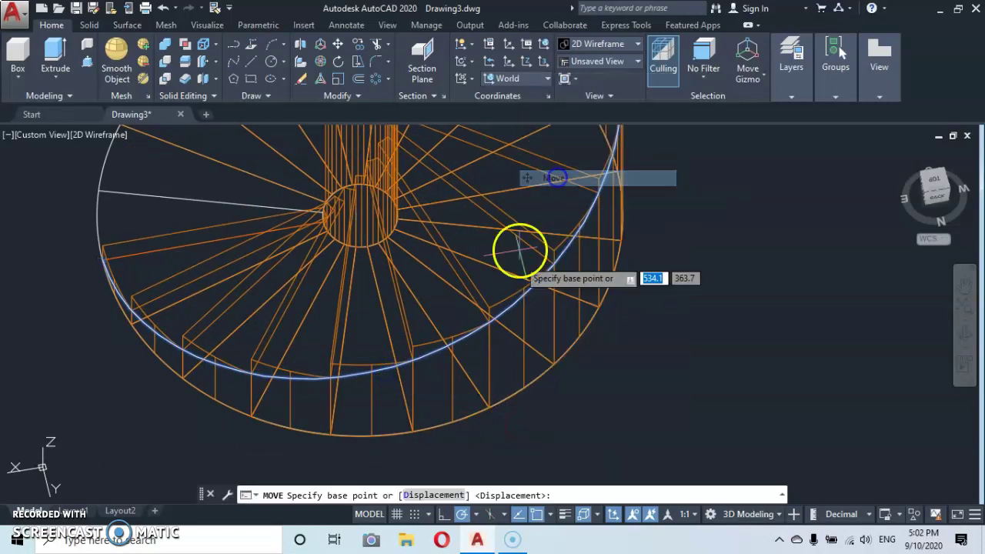
{"action": "left_click", "coordinate": [510, 312]}
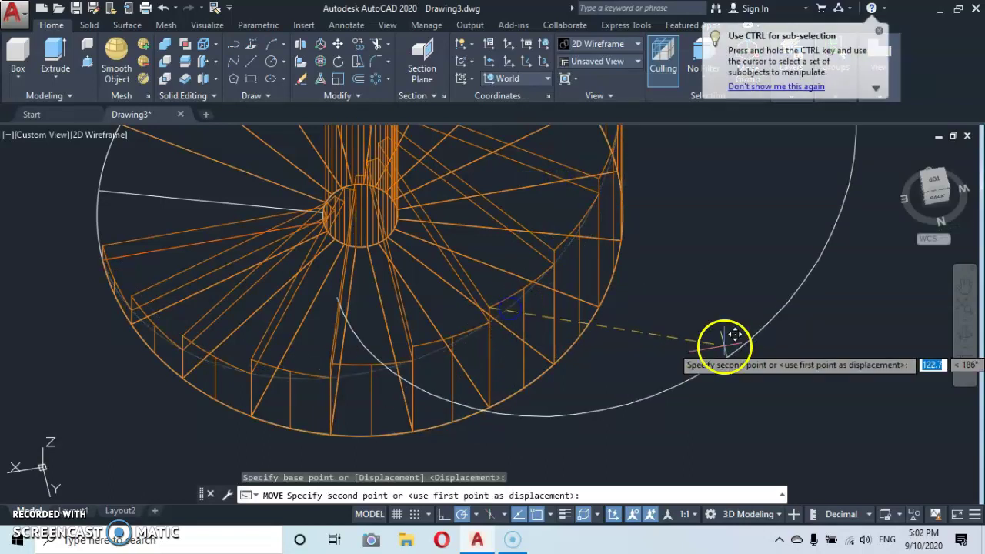
{"action": "scroll", "coordinate": [727, 344], "scroll_direction": "down", "scroll_amount": 5}
{"action": "middle_click_drag", "start_coordinate": [726, 344], "coordinate": [510, 315]}
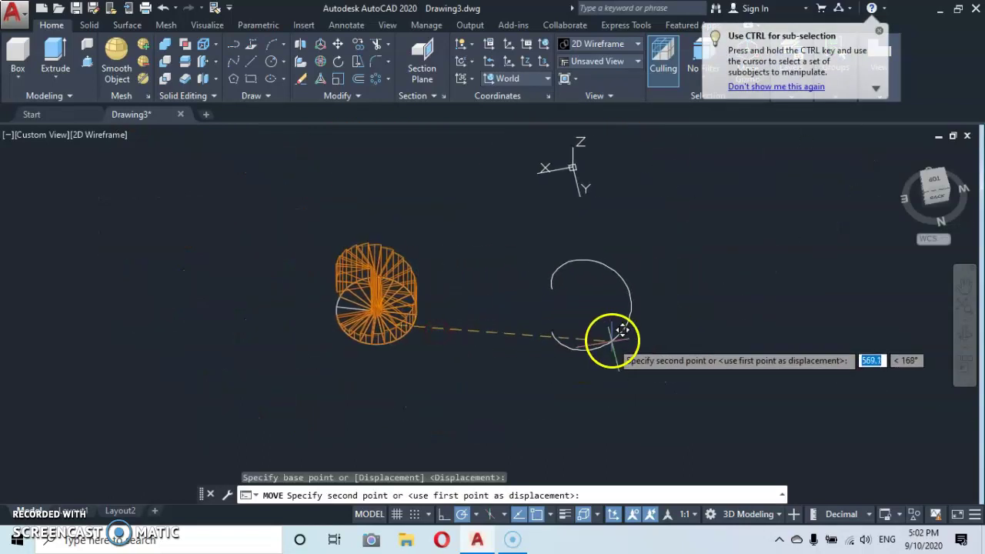
{"action": "left_click", "coordinate": [587, 348]}
- Union all the staircase's wedge solids into a single solid
{"action": "scroll", "coordinate": [362, 332], "scroll_direction": "up", "scroll_amount": 3}
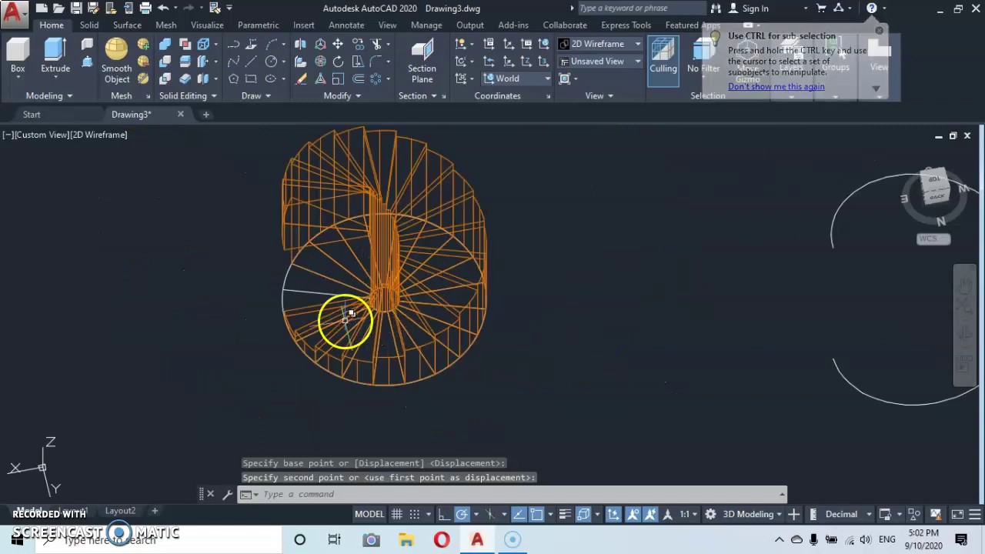
{"action": "middle_click_drag", "start_coordinate": [424, 254], "coordinate": [470, 304]}
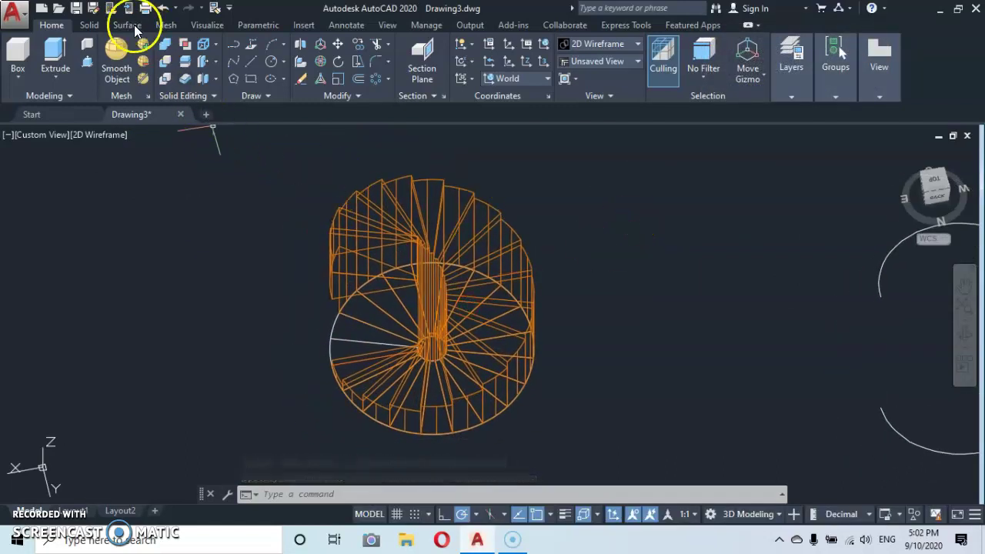
{"action": "left_click", "coordinate": [168, 51]}
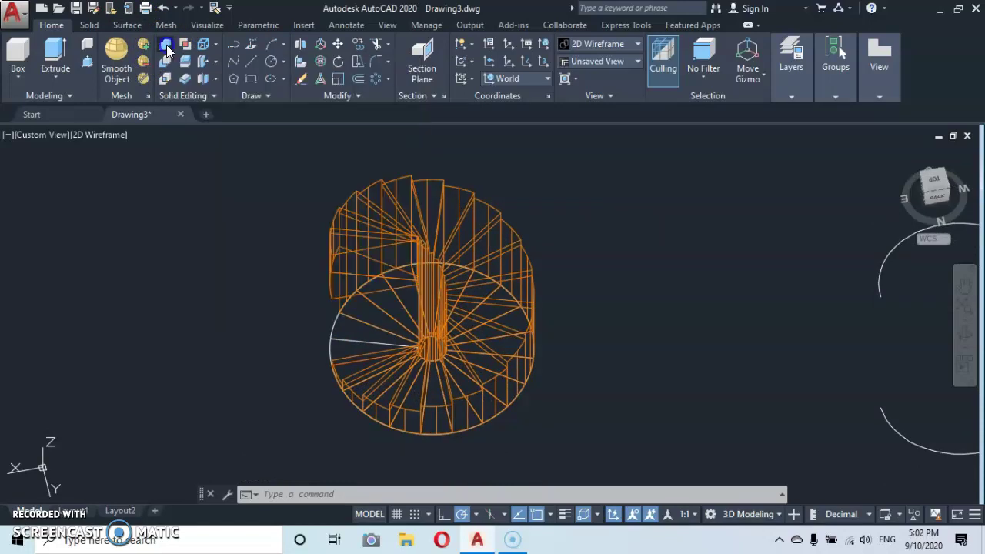
{"action": "left_click", "coordinate": [616, 166]}
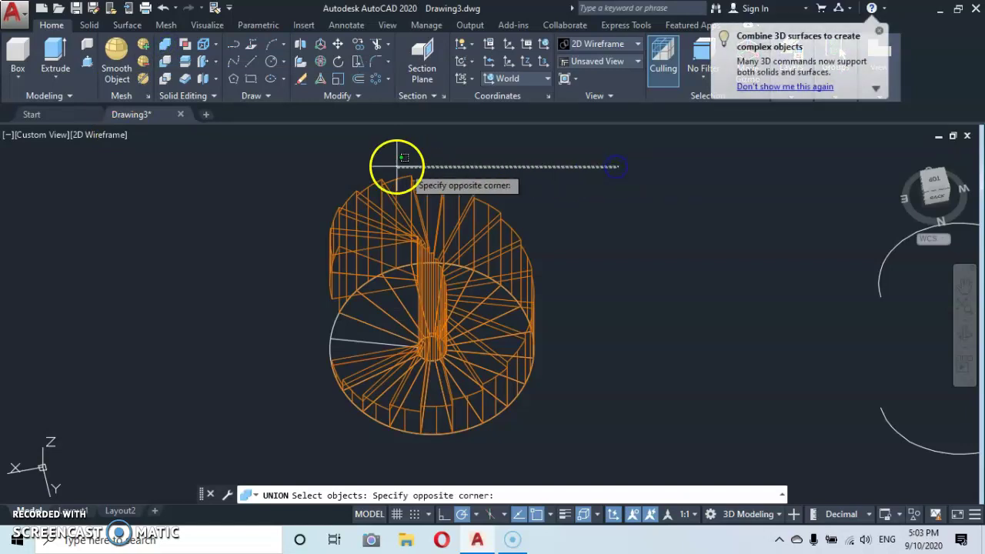
{"action": "left_click", "coordinate": [237, 444]}
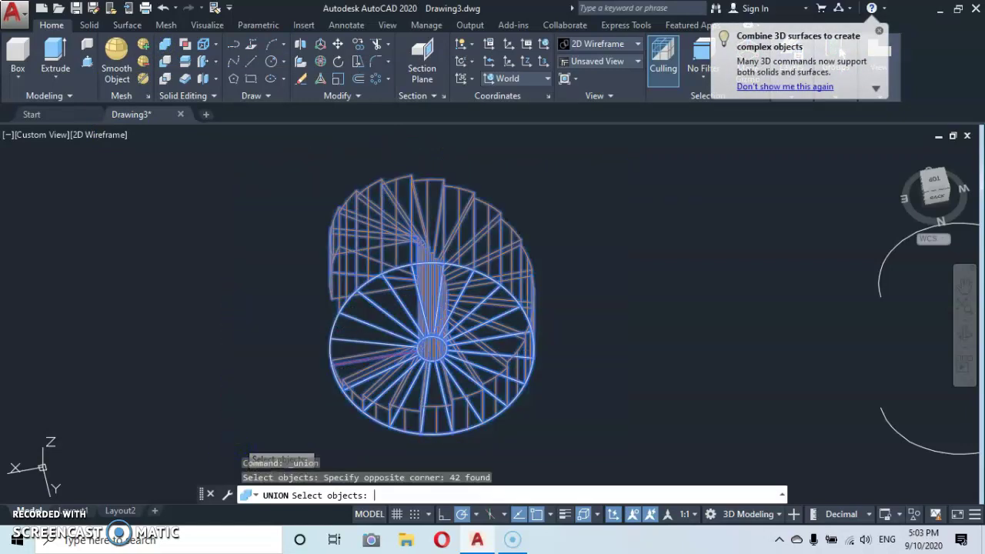
{"action": "key", "text": "Return"}
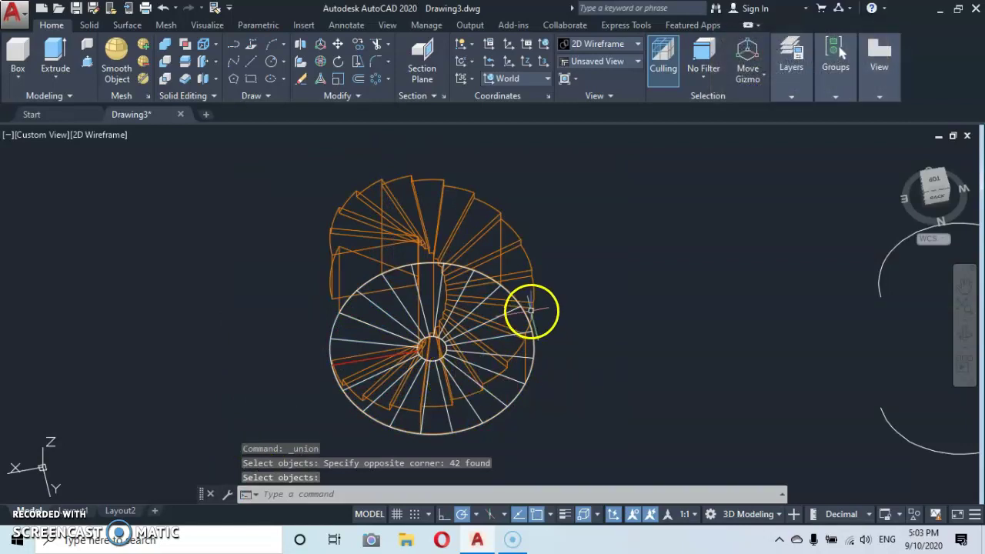
{"action": "key", "text": "Escape"}
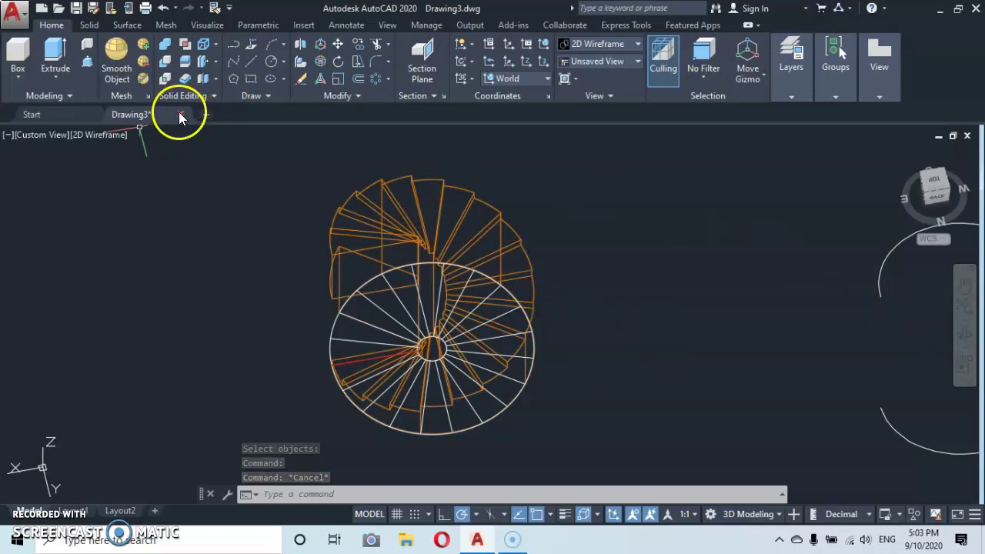
- Move the helix back onto the staircase, placing its lower endpoint on the outer bottom corner of the lowest step
{"action": "left_click", "coordinate": [963, 338]}
{"action": "left_click_drag", "start_coordinate": [504, 362], "coordinate": [613, 346]}
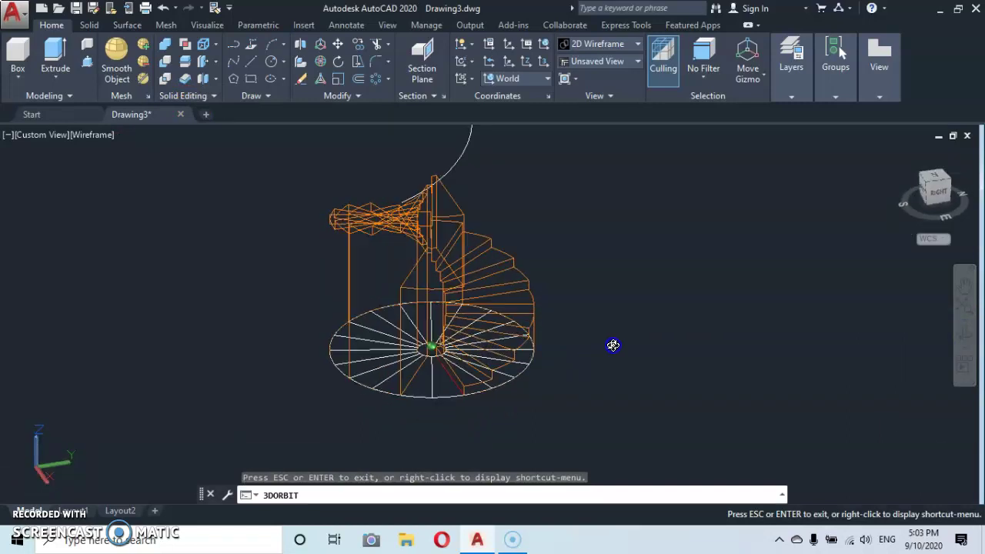
{"action": "left_click_drag", "start_coordinate": [463, 374], "coordinate": [500, 381]}
{"action": "right_click", "coordinate": [652, 385]}
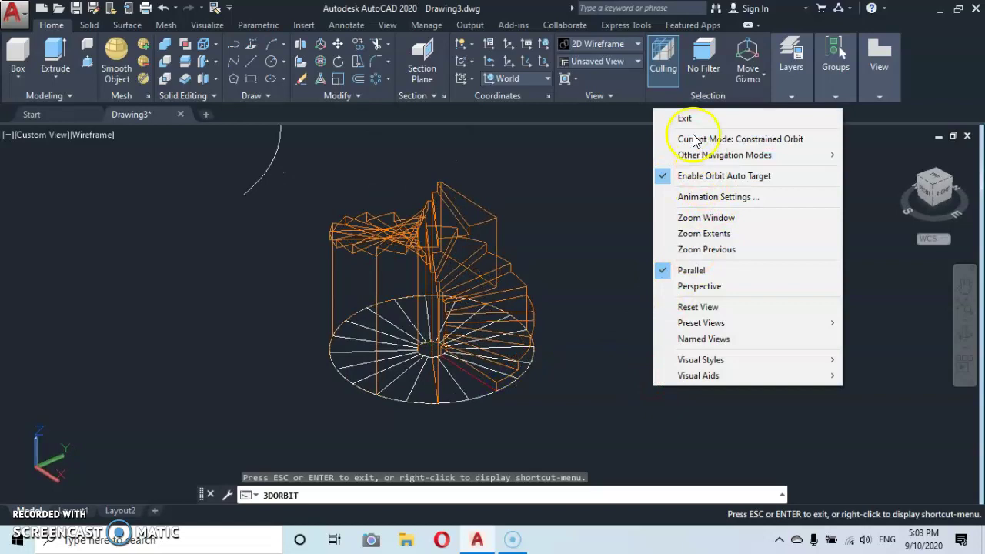
{"action": "left_click", "coordinate": [684, 119]}
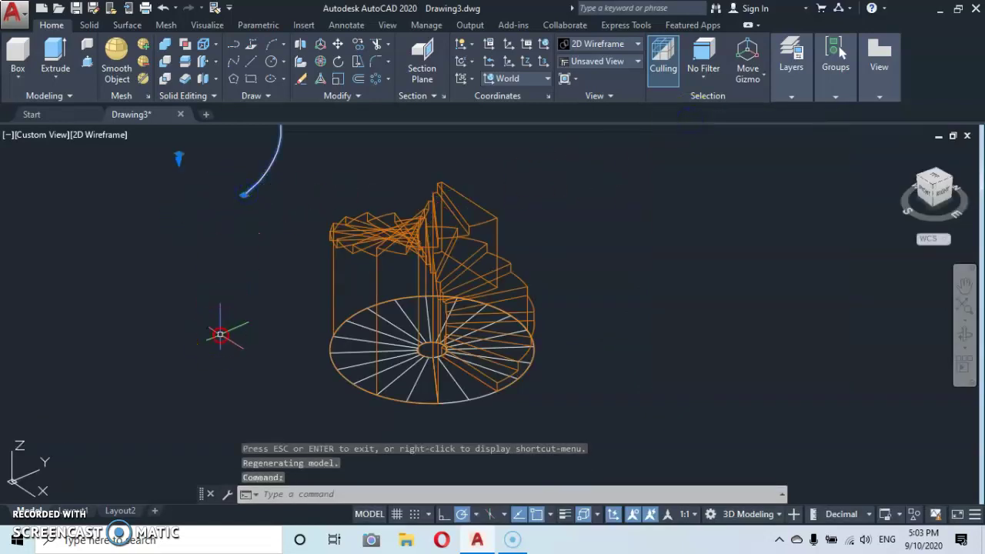
{"action": "right_click", "coordinate": [220, 334]}
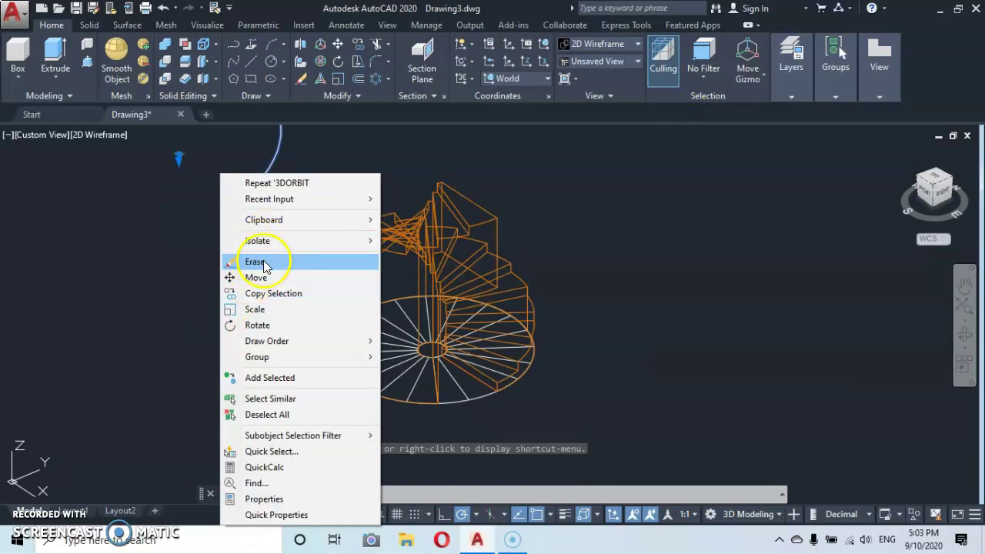
{"action": "left_click", "coordinate": [257, 277]}
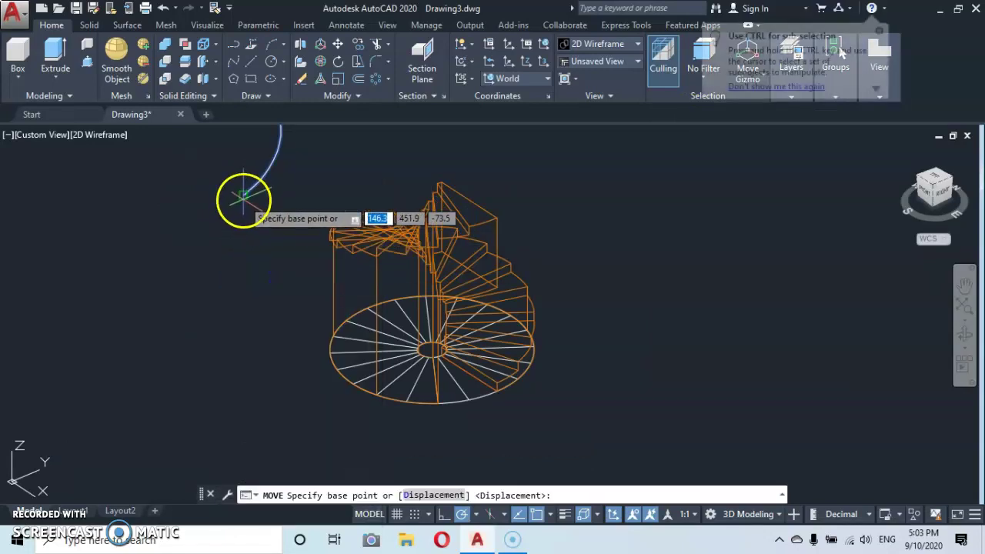
{"action": "left_click", "coordinate": [244, 198]}
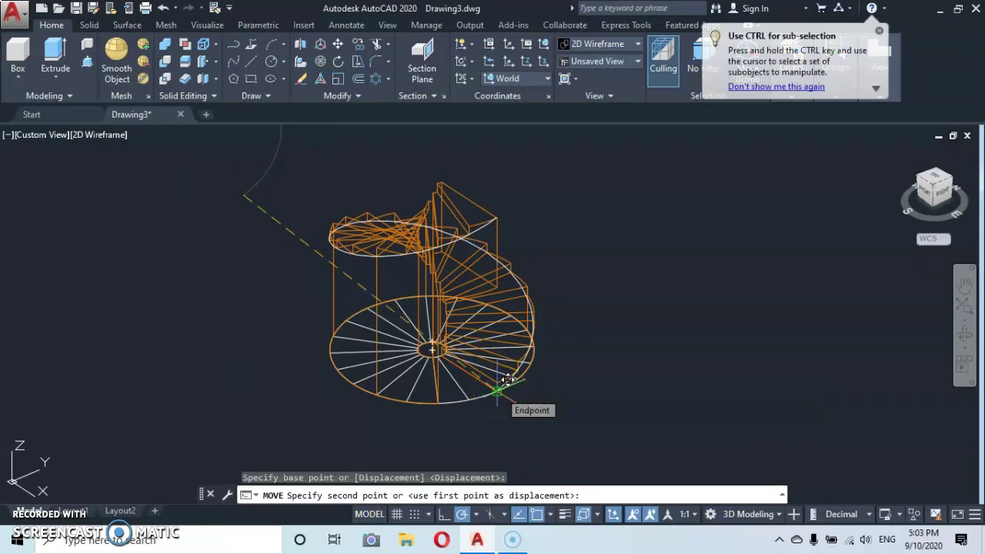
{"action": "left_click", "coordinate": [500, 387]}
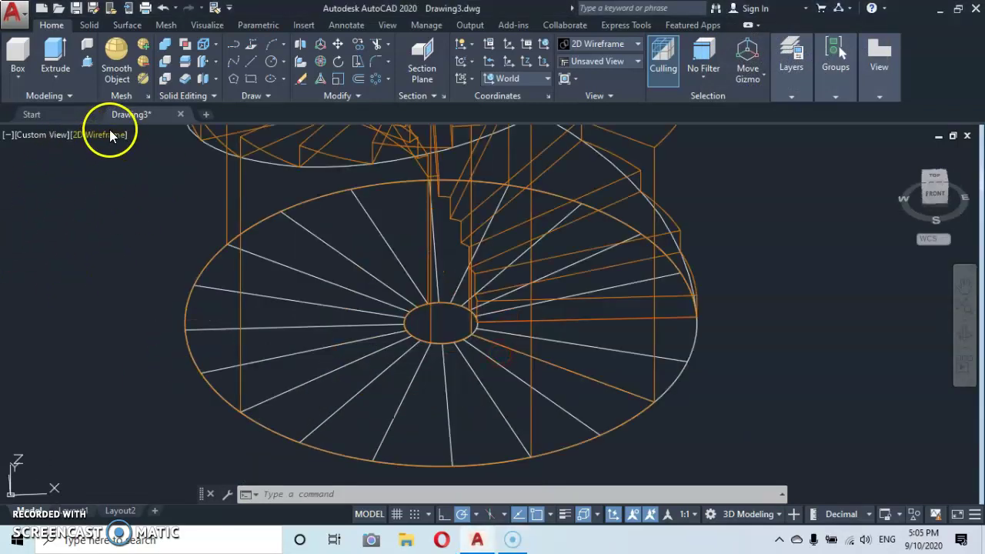
- Set the visual style to Shaded and show the lowest steps from their open side
{"action": "left_click", "coordinate": [108, 135]}
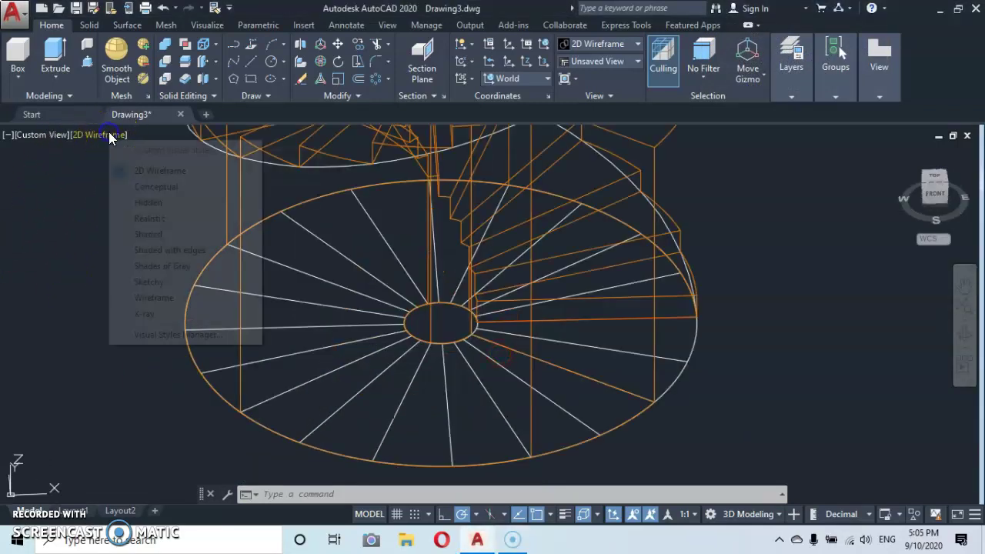
{"action": "left_click", "coordinate": [138, 234]}
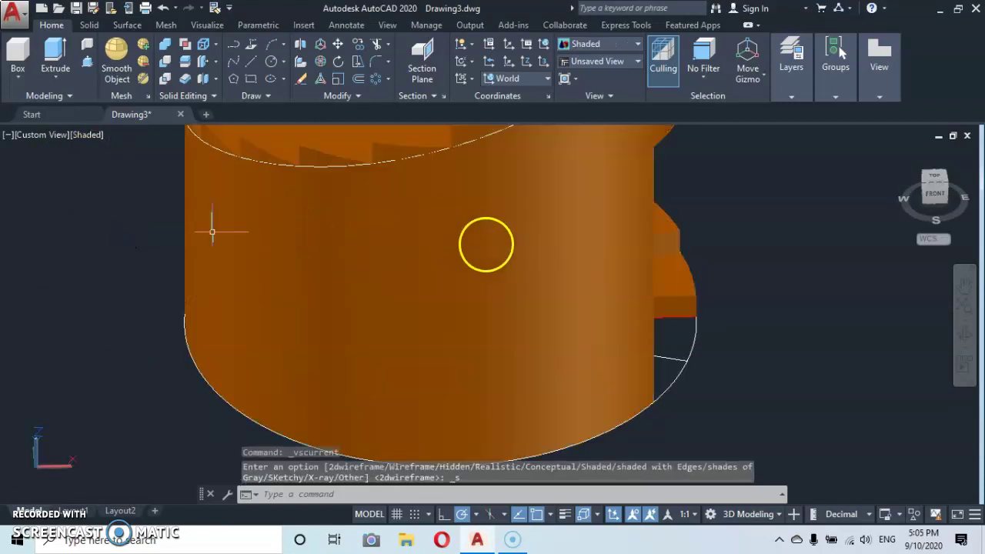
{"action": "left_click", "coordinate": [965, 334]}
{"action": "left_click_drag", "start_coordinate": [661, 315], "coordinate": [570, 316]}
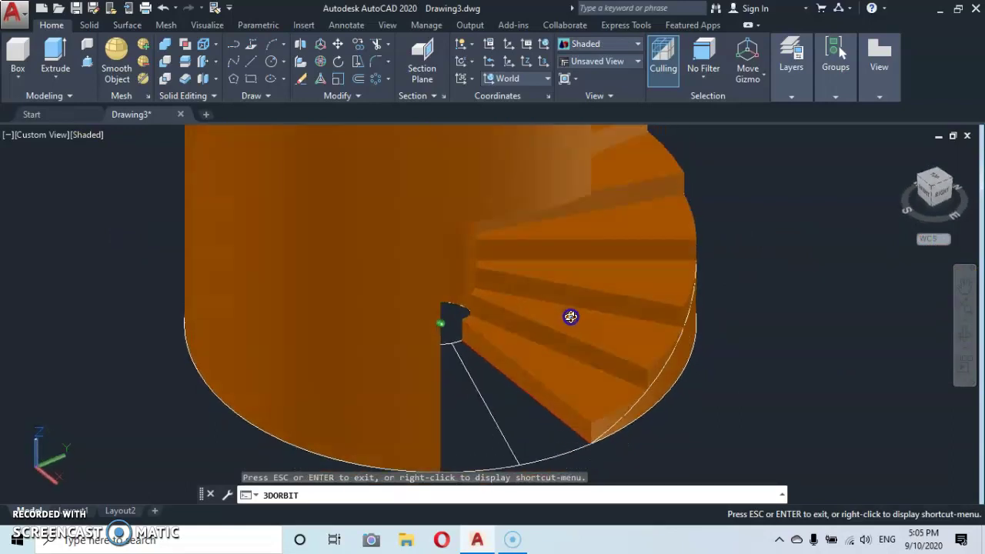
{"action": "right_click", "coordinate": [720, 407]}
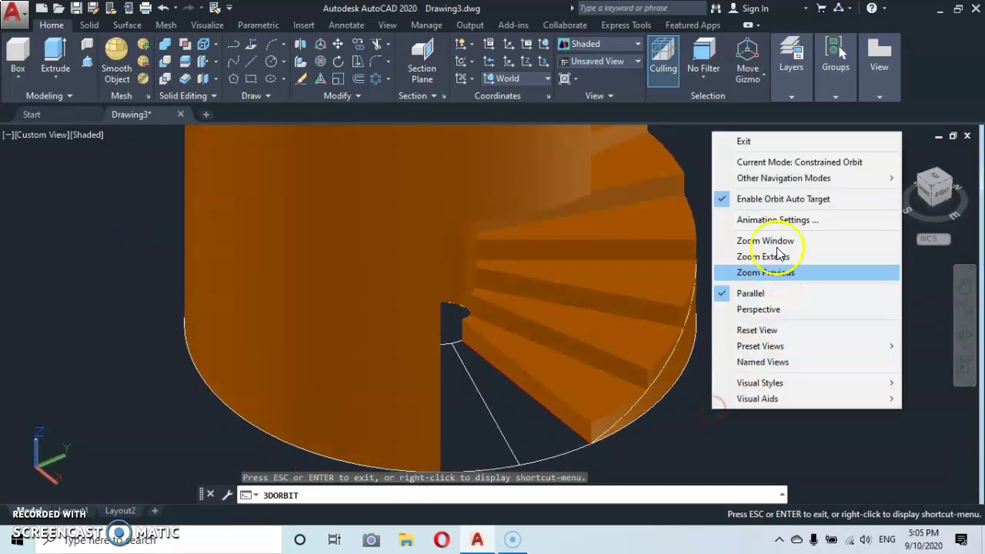
{"action": "left_click", "coordinate": [744, 141]}
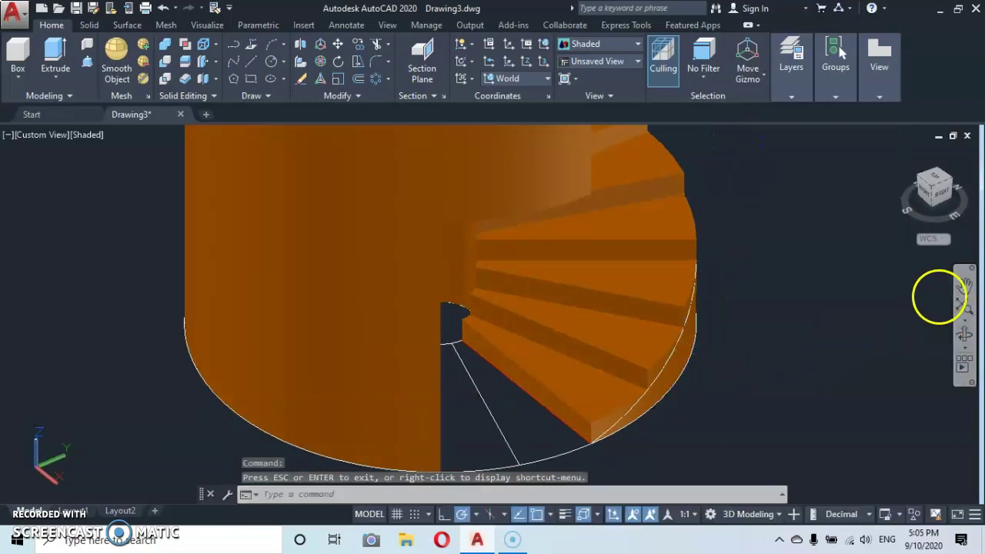
- Set the UCS to Front and draw a rectangle from the lowest step's inner bottom corner to the relative corner 90,-40
{"action": "left_click", "coordinate": [548, 79]}
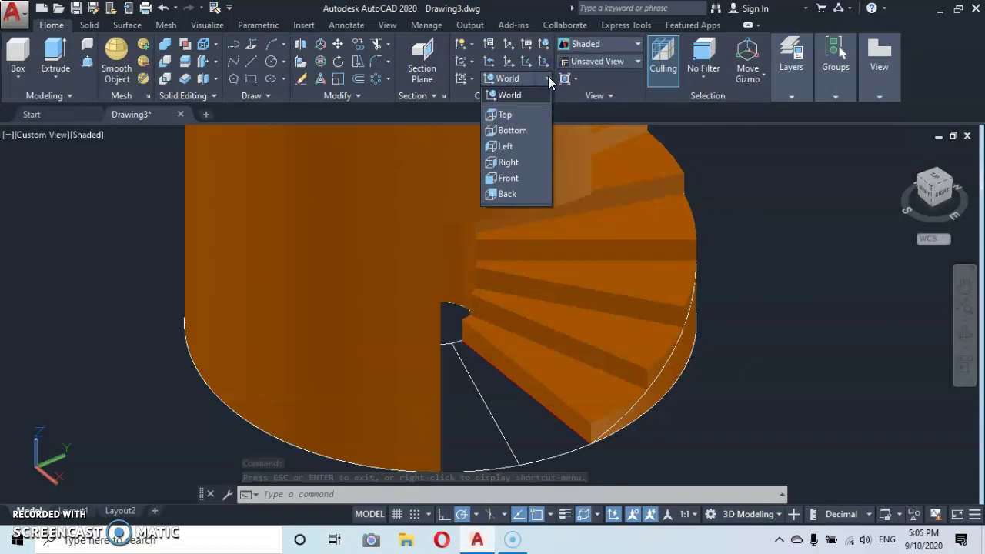
{"action": "left_click", "coordinate": [509, 180]}
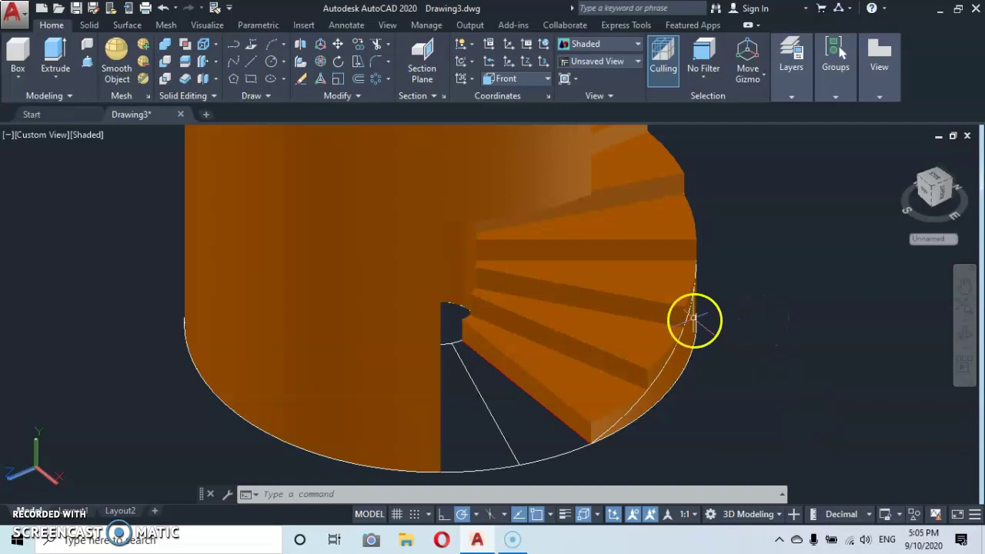
{"action": "left_click", "coordinate": [251, 78]}
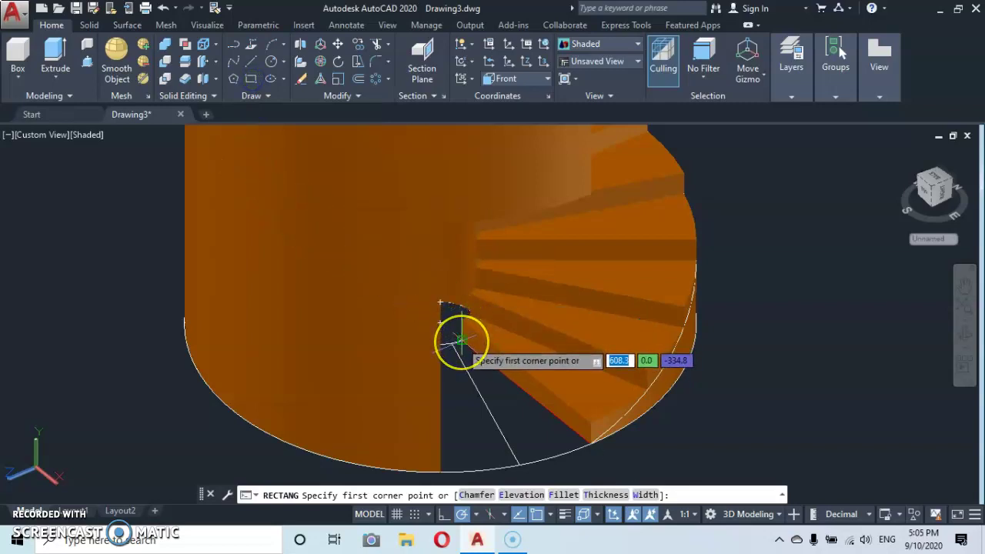
{"action": "left_click", "coordinate": [460, 340]}
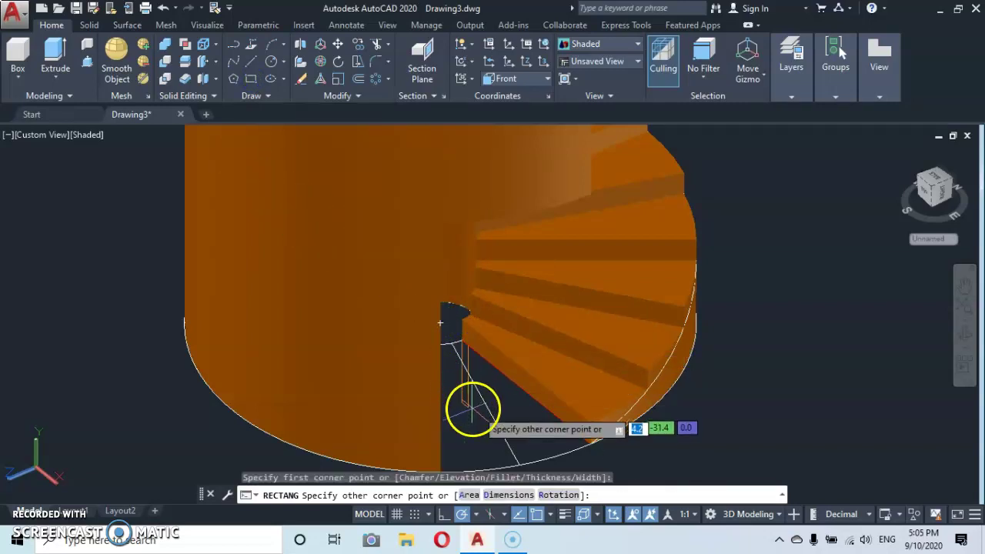
{"action": "middle_click_drag", "start_coordinate": [500, 417], "coordinate": [485, 334]}
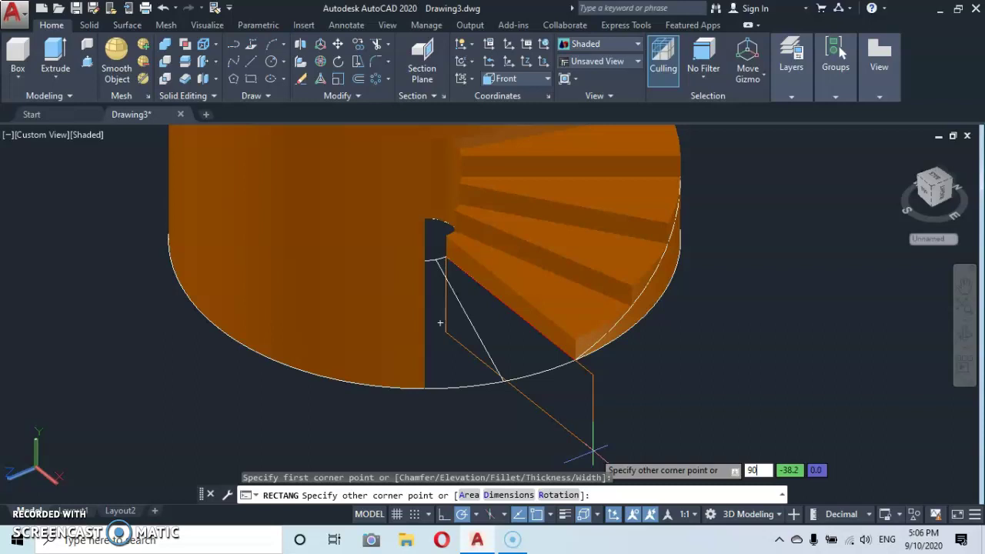
{"action": "key", "text": "Tab"}
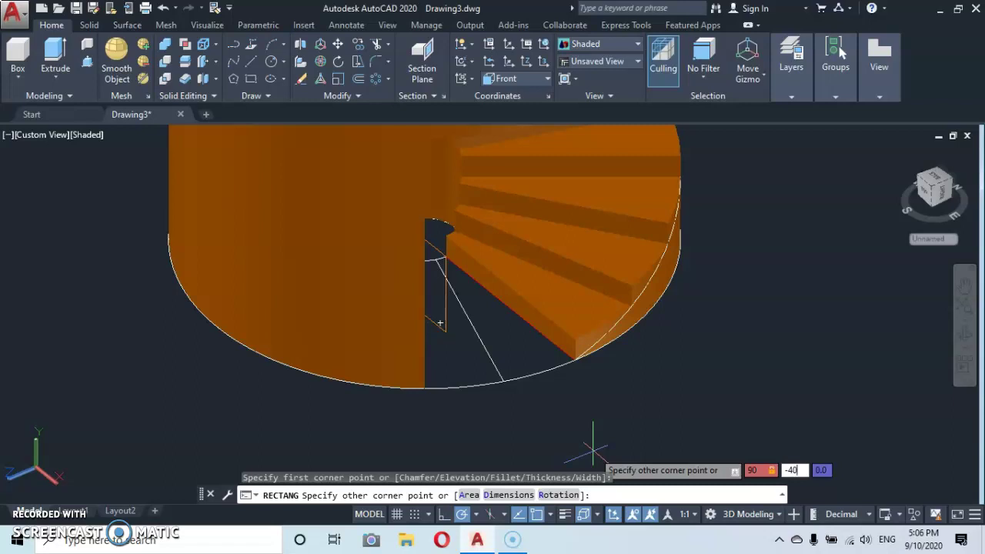
{"action": "type", "text": "-40"}
{"action": "key", "text": "Return"}
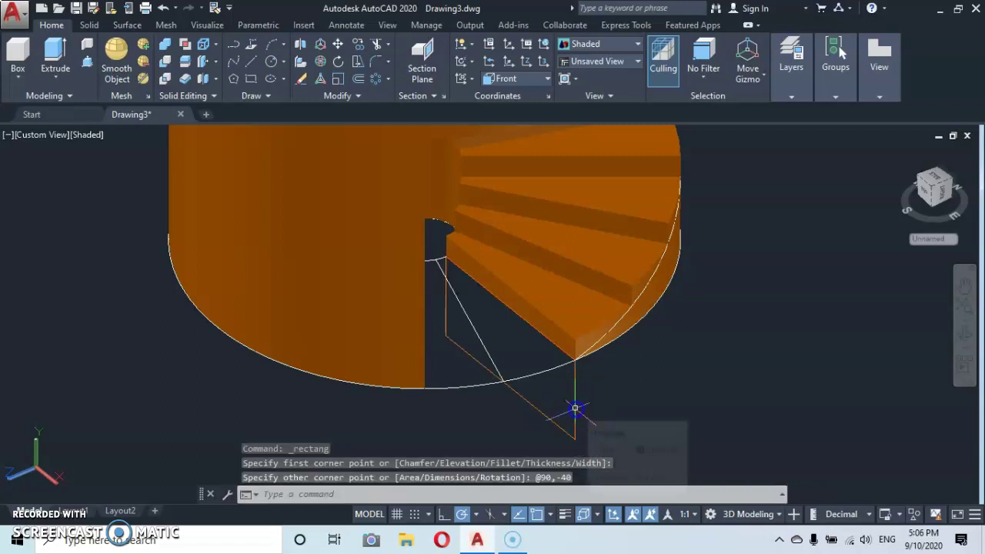
- Move the rectangular profile at the lowest step straight up by 16
{"action": "left_click", "coordinate": [575, 408]}
{"action": "right_click", "coordinate": [701, 406]}
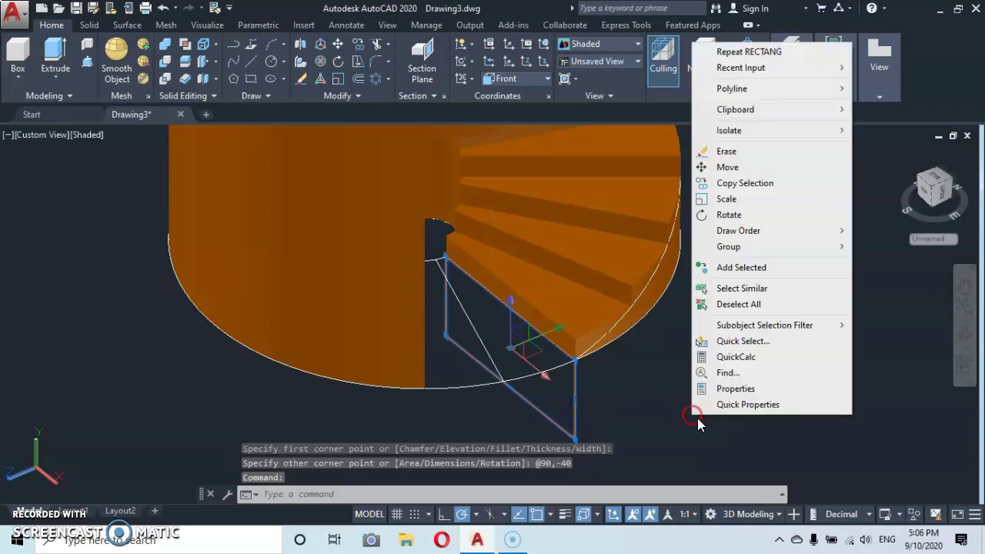
{"action": "left_click", "coordinate": [729, 168]}
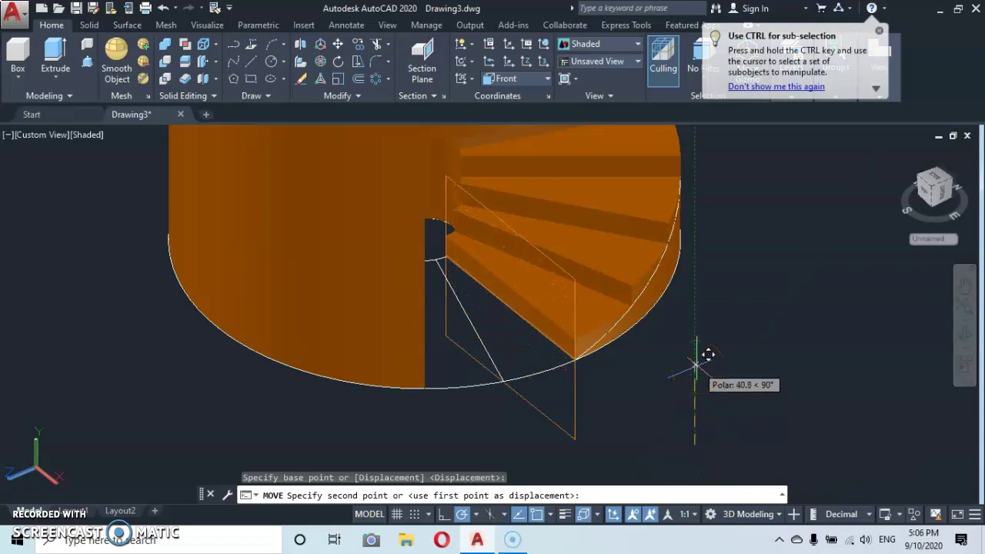
{"action": "type", "text": "16"}
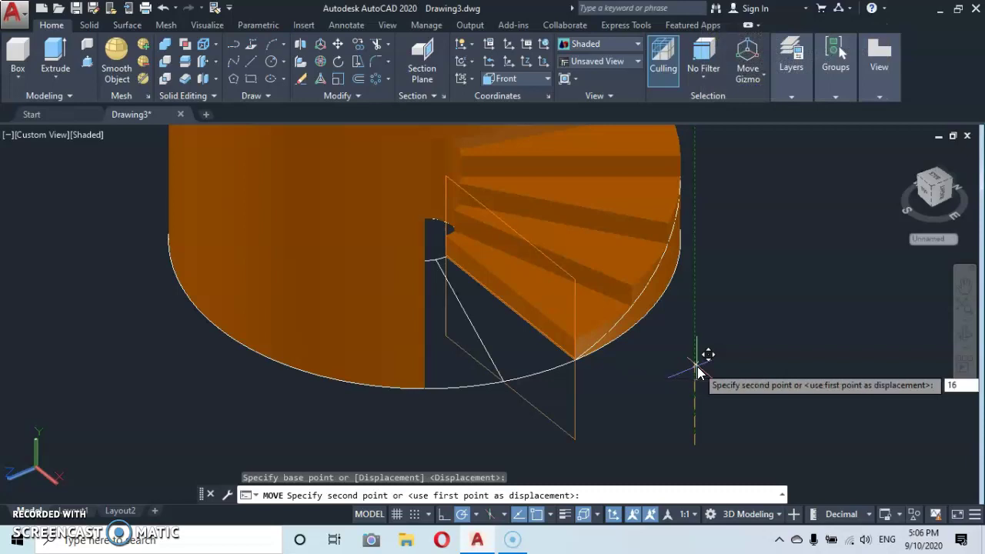
{"action": "key", "text": "Return"}
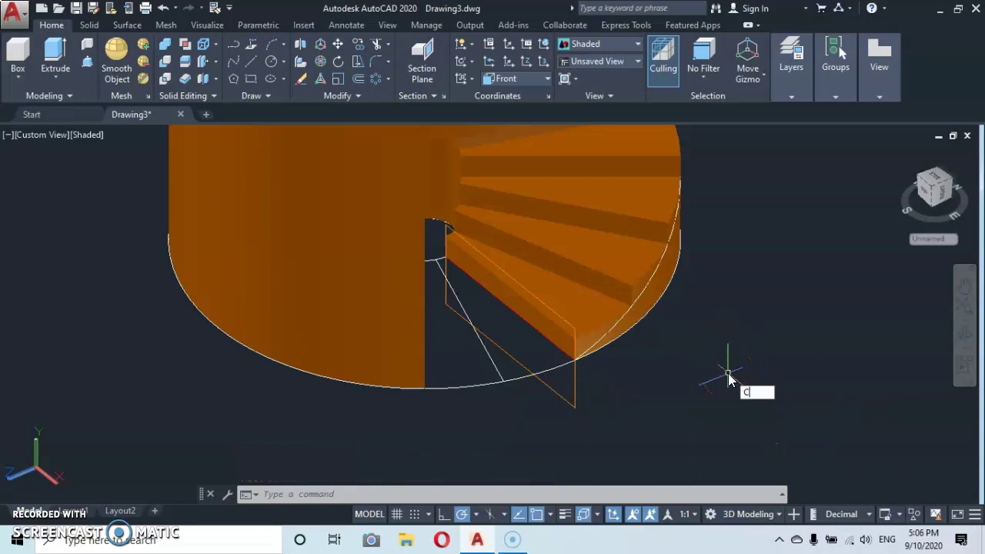
- Set the current drawing color to index color 230
{"action": "type", "text": "OL"}
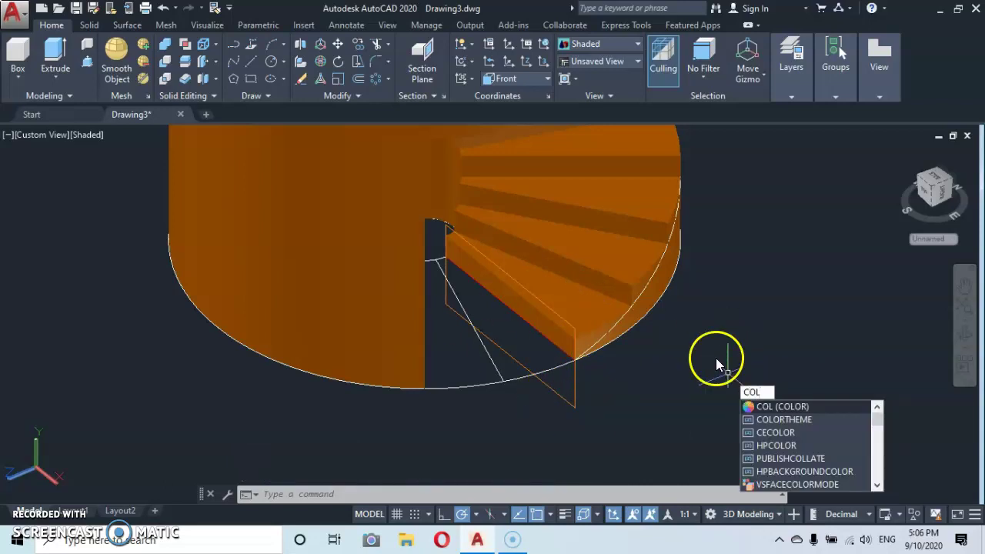
{"action": "left_click", "coordinate": [758, 408]}
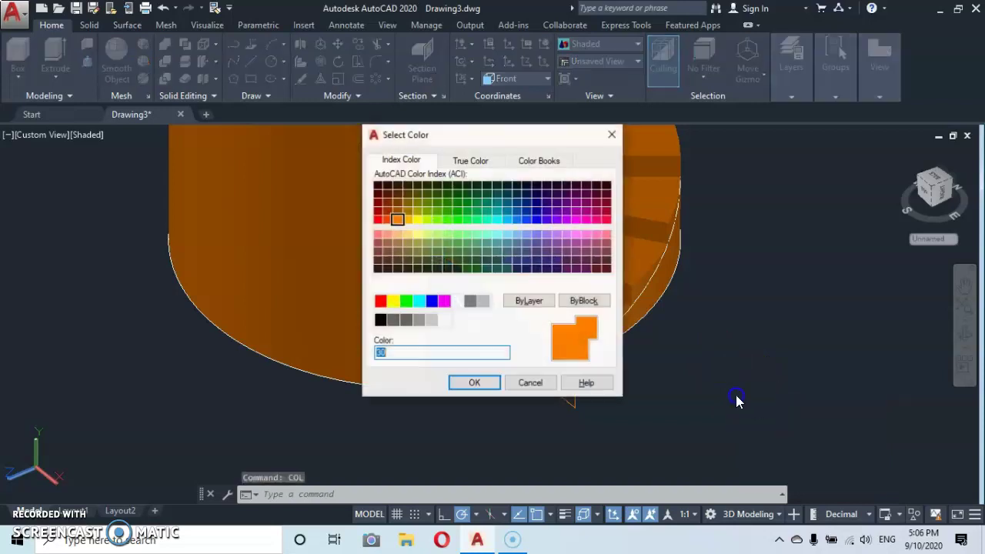
{"action": "left_click", "coordinate": [595, 220]}
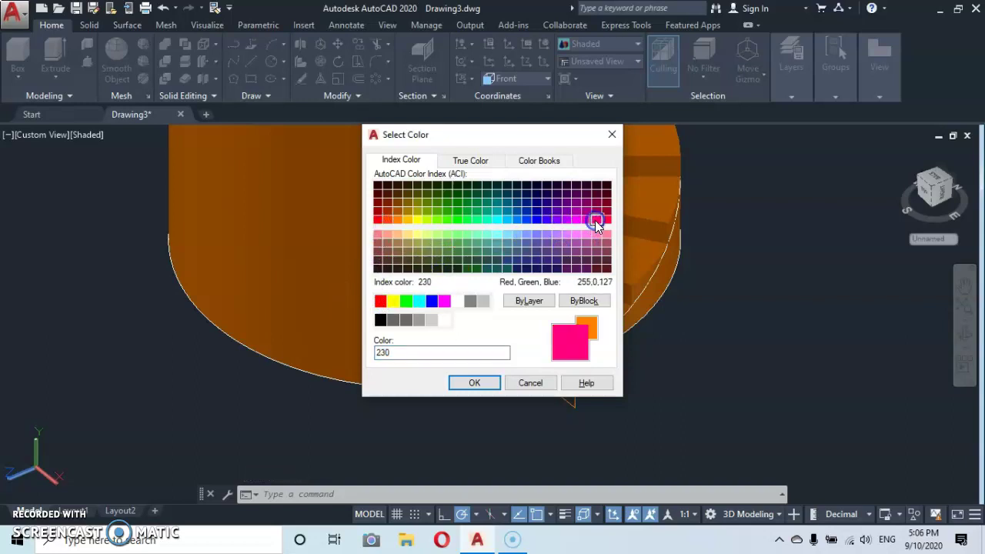
{"action": "left_click", "coordinate": [475, 383]}
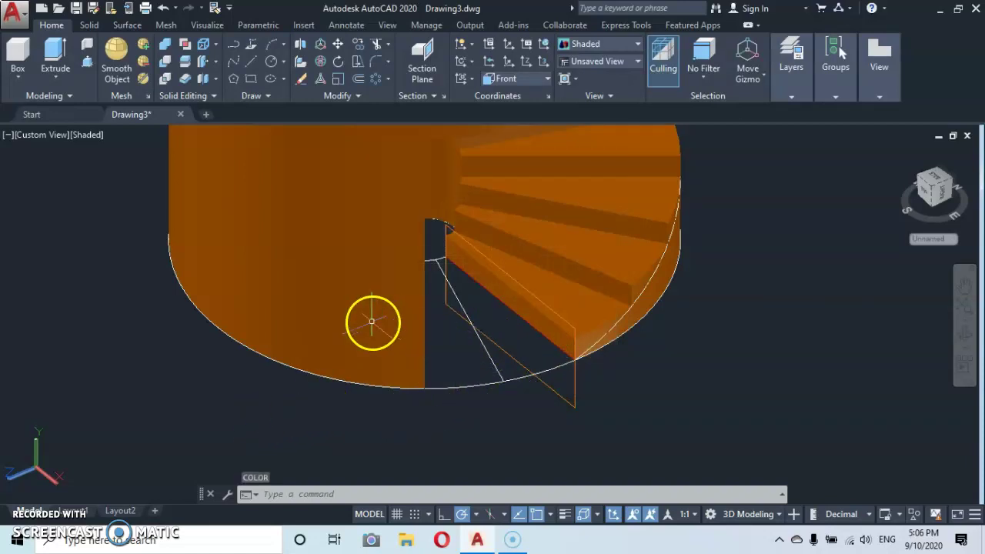
- Extrude the rectangular profile as a solid, using the helix as the extrusion path
{"action": "middle_click_drag", "start_coordinate": [452, 236], "coordinate": [413, 309]}
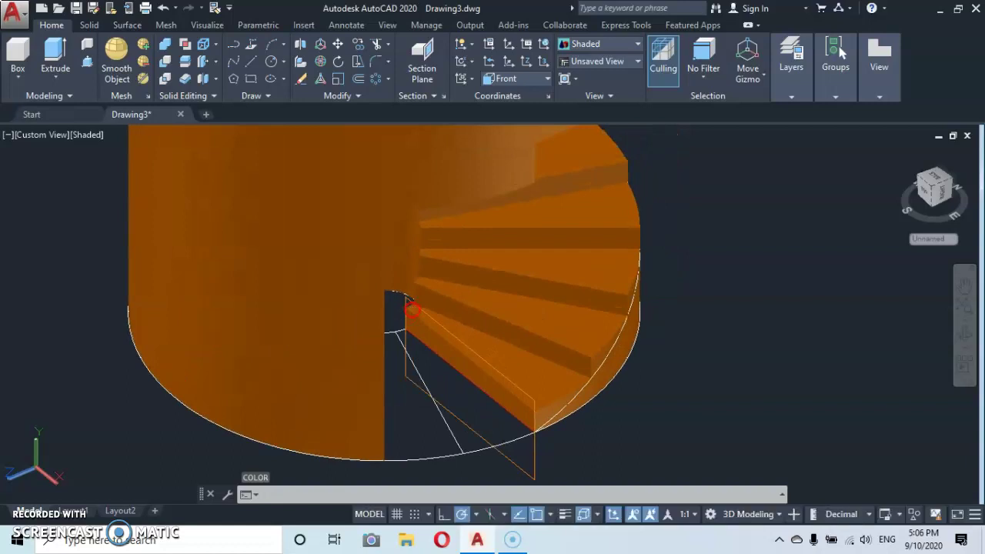
{"action": "left_click", "coordinate": [53, 57]}
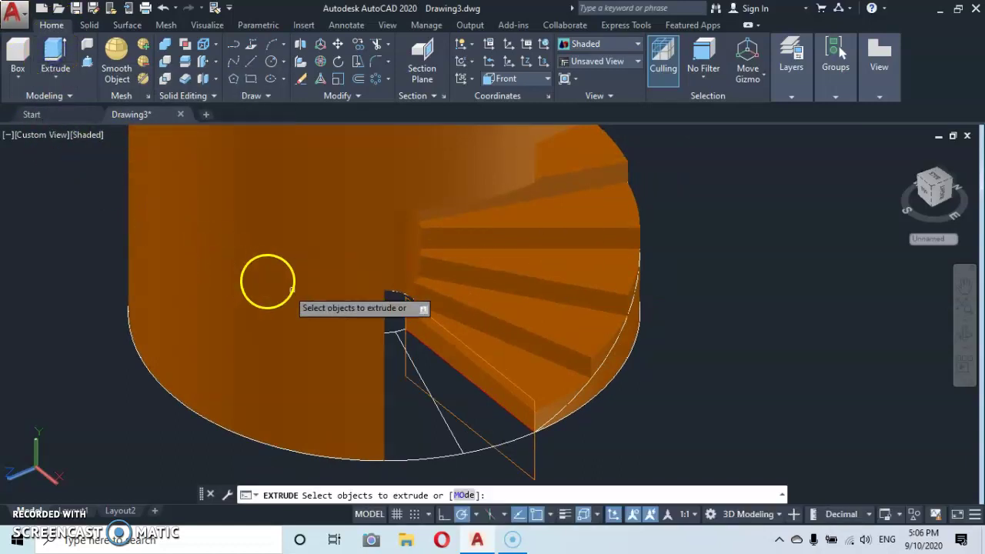
{"action": "left_click", "coordinate": [535, 453]}
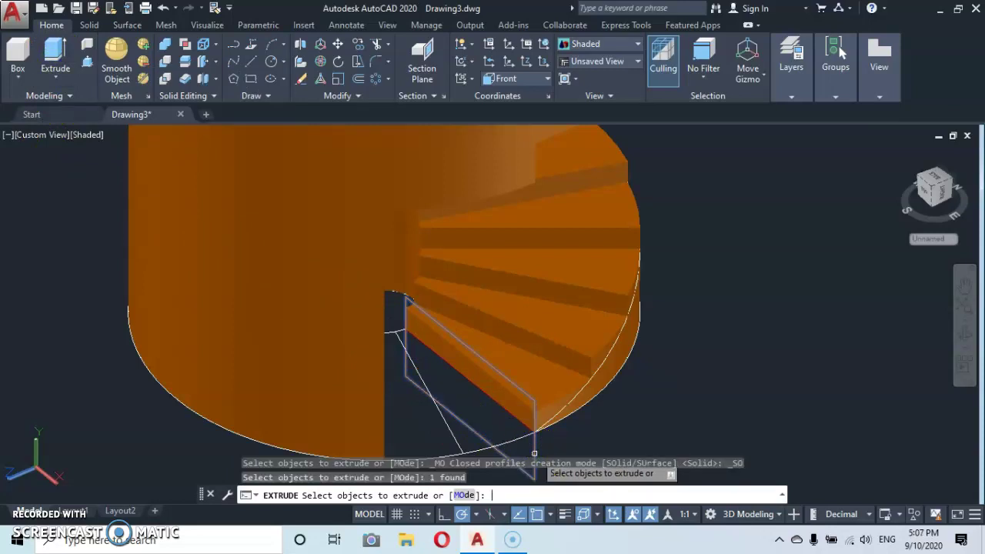
{"action": "key", "text": "Return"}
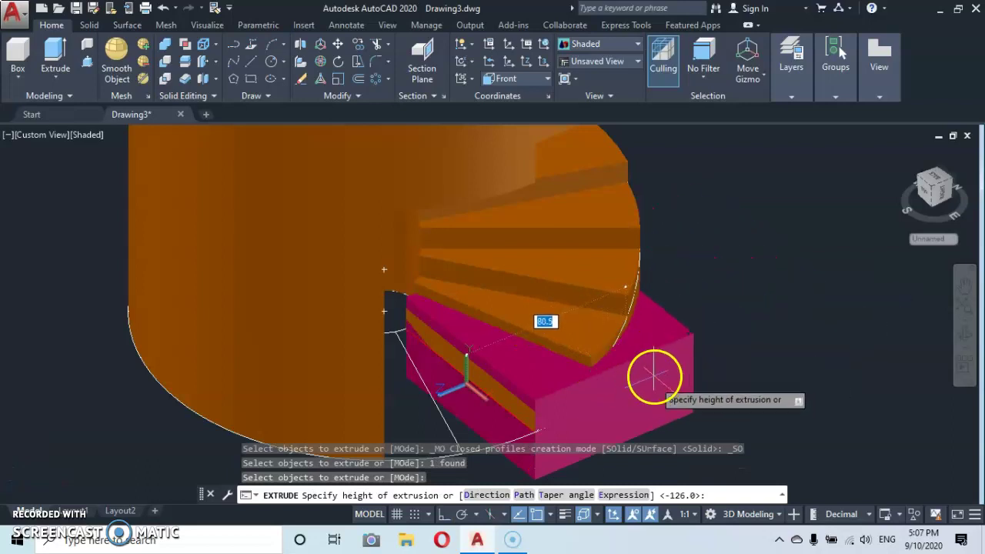
{"action": "left_click", "coordinate": [523, 494]}
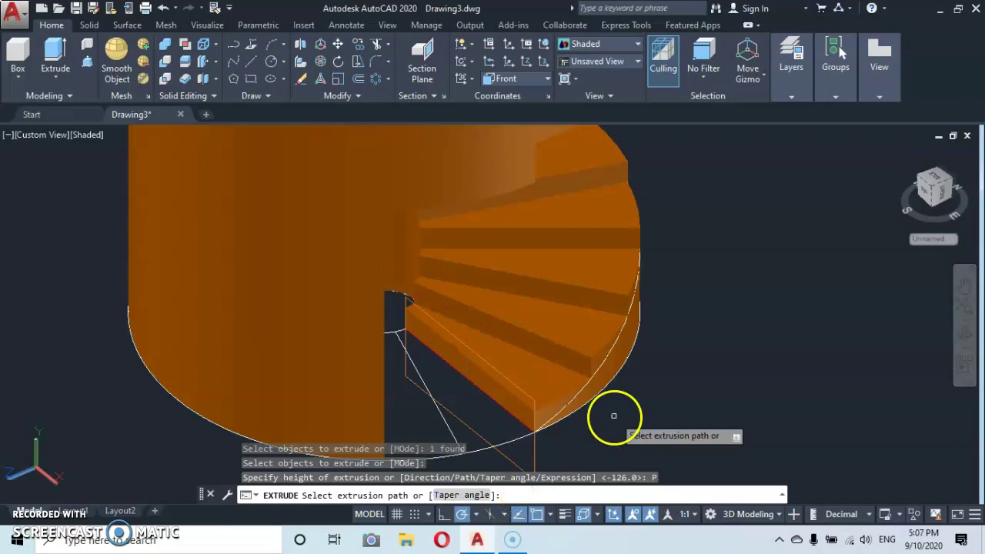
{"action": "left_click", "coordinate": [607, 361]}
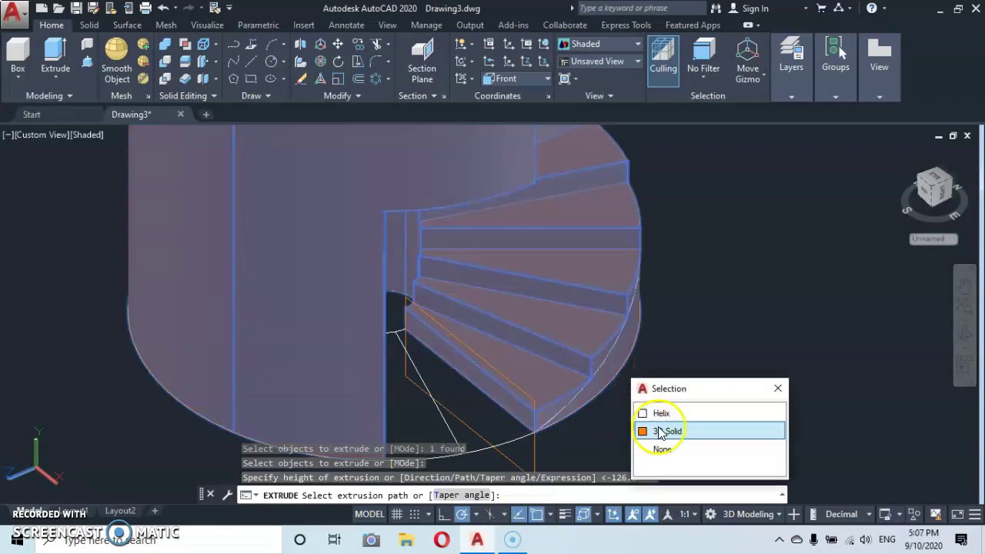
{"action": "left_click", "coordinate": [665, 414]}
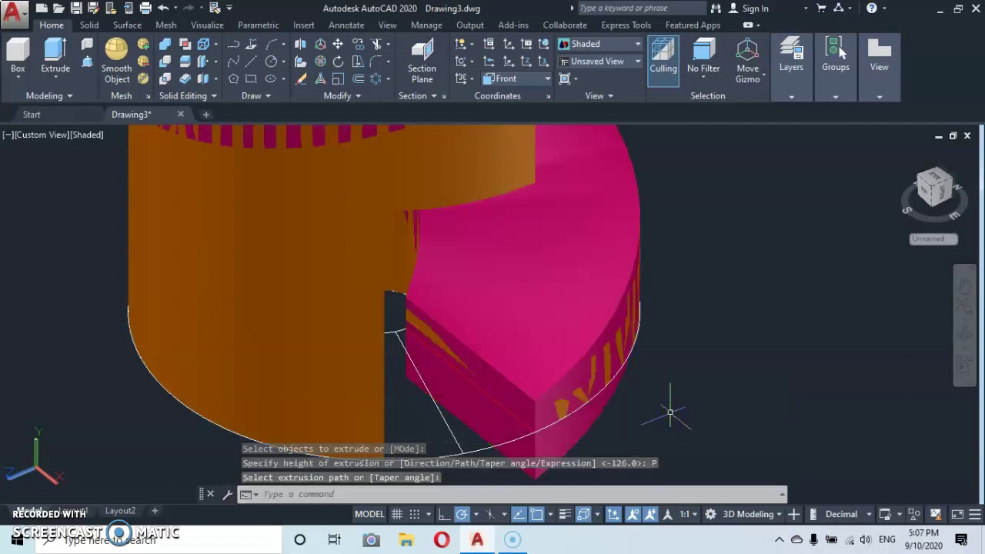
- Intersect the helical extrusion with the staircase solid and dismiss the automatic save message
{"action": "scroll", "coordinate": [567, 323], "scroll_direction": "down", "scroll_amount": 5}
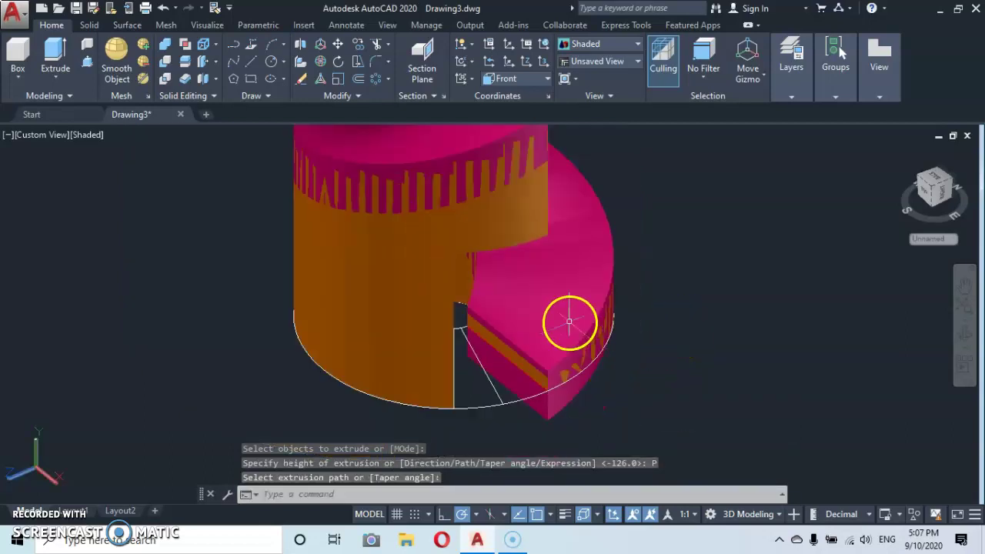
{"action": "left_click", "coordinate": [964, 332]}
{"action": "mouse_move", "coordinate": [532, 333]}
{"action": "left_mouse_down"}
{"action": "mouse_move", "coordinate": [583, 332]}
{"action": "mouse_move", "coordinate": [541, 403]}
{"action": "mouse_move", "coordinate": [510, 359]}
{"action": "mouse_move", "coordinate": [471, 347]}
{"action": "mouse_move", "coordinate": [23, 346]}
{"action": "mouse_move", "coordinate": [33, 357]}
{"action": "mouse_move", "coordinate": [297, 357]}
{"action": "mouse_move", "coordinate": [456, 351]}
{"action": "mouse_move", "coordinate": [572, 327]}
{"action": "mouse_move", "coordinate": [888, 320]}
{"action": "mouse_move", "coordinate": [538, 378]}
{"action": "mouse_move", "coordinate": [681, 341]}
{"action": "mouse_move", "coordinate": [532, 323]}
{"action": "left_mouse_up"}
{"action": "right_click", "coordinate": [620, 405]}
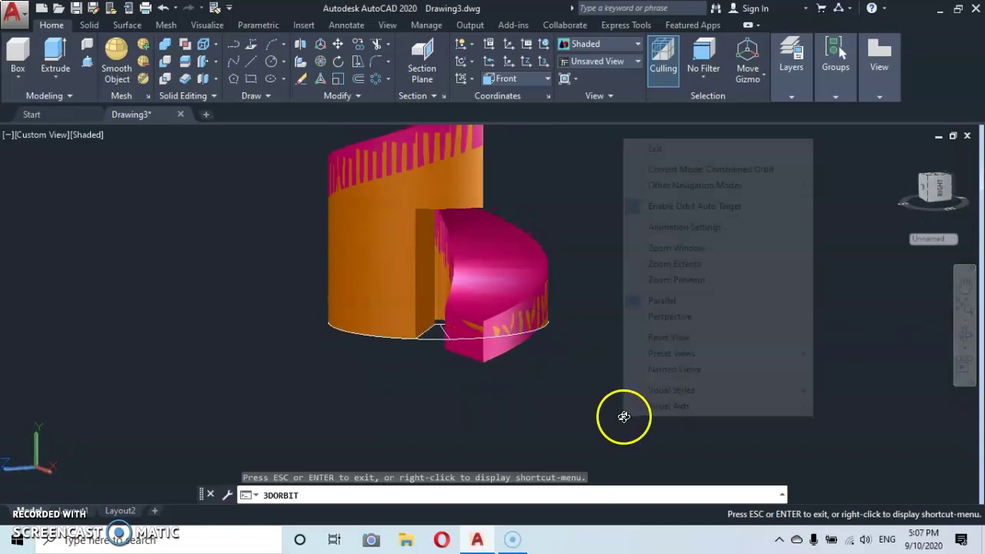
{"action": "left_click", "coordinate": [658, 147]}
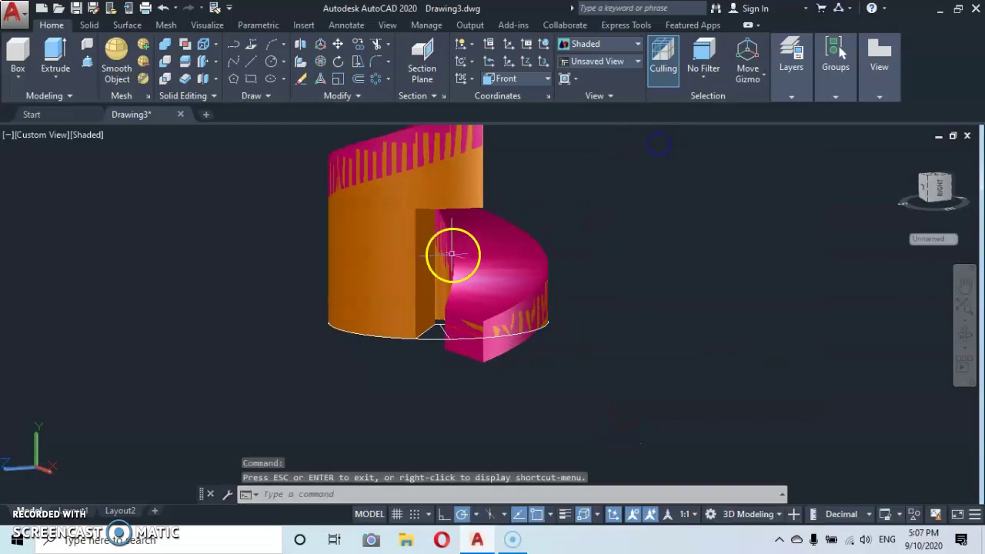
{"action": "scroll", "coordinate": [454, 281], "scroll_direction": "up", "scroll_amount": 3}
{"action": "middle_click_drag", "start_coordinate": [467, 308], "coordinate": [467, 292]}
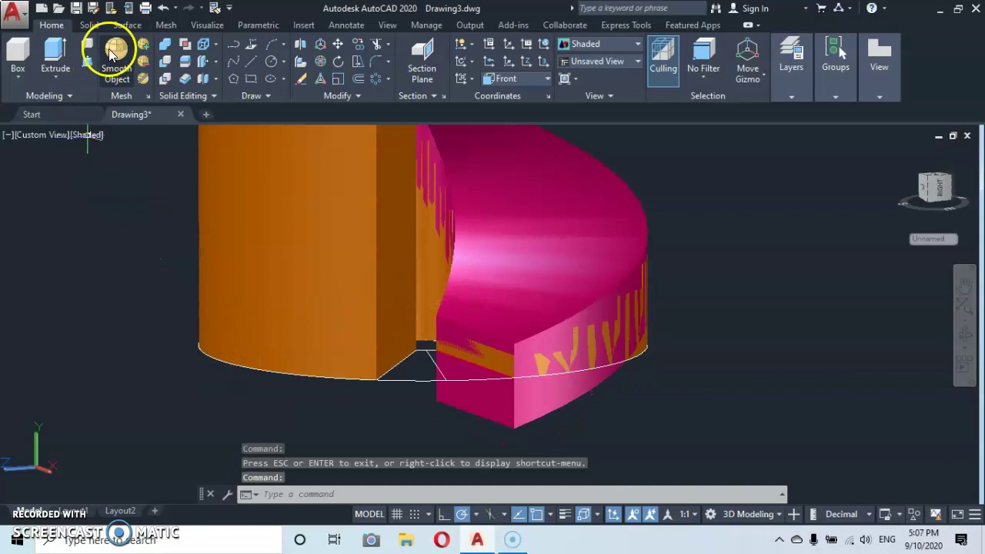
{"action": "left_click", "coordinate": [164, 80]}
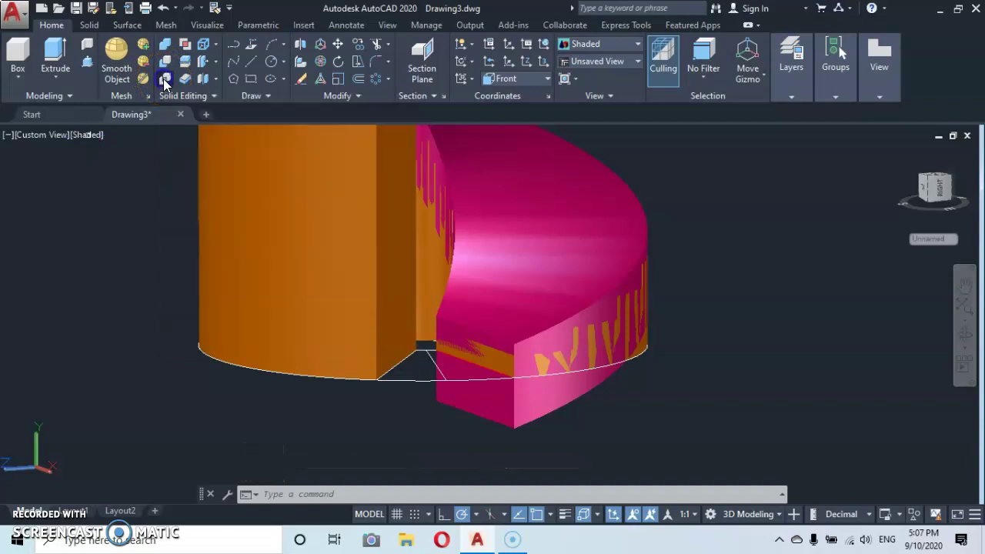
{"action": "left_click", "coordinate": [517, 422]}
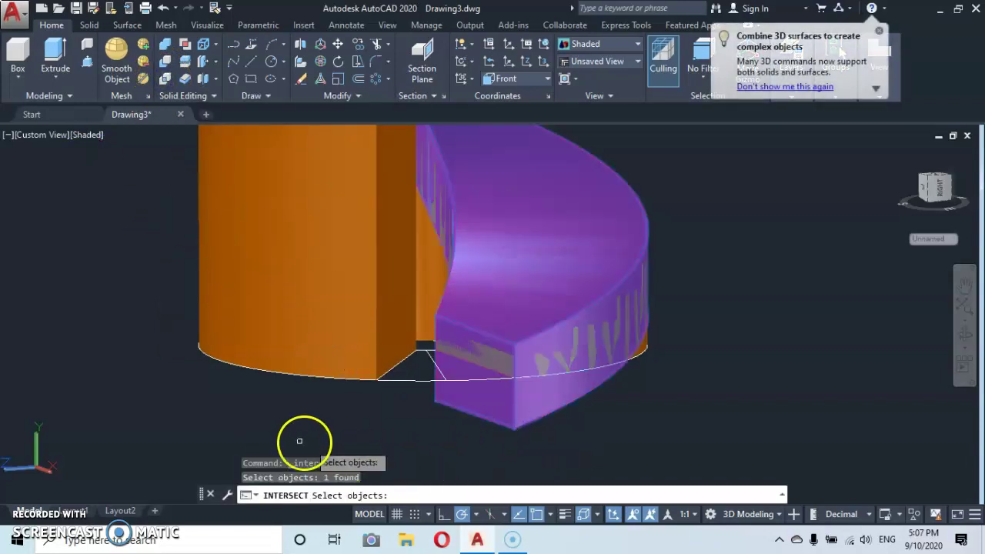
{"action": "left_click", "coordinate": [323, 366]}
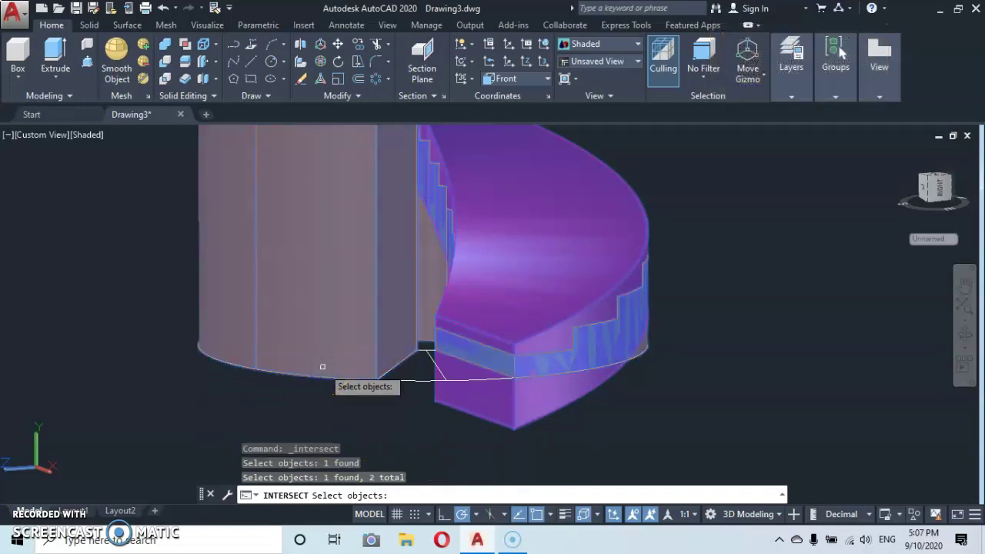
{"action": "key", "text": "Return"}
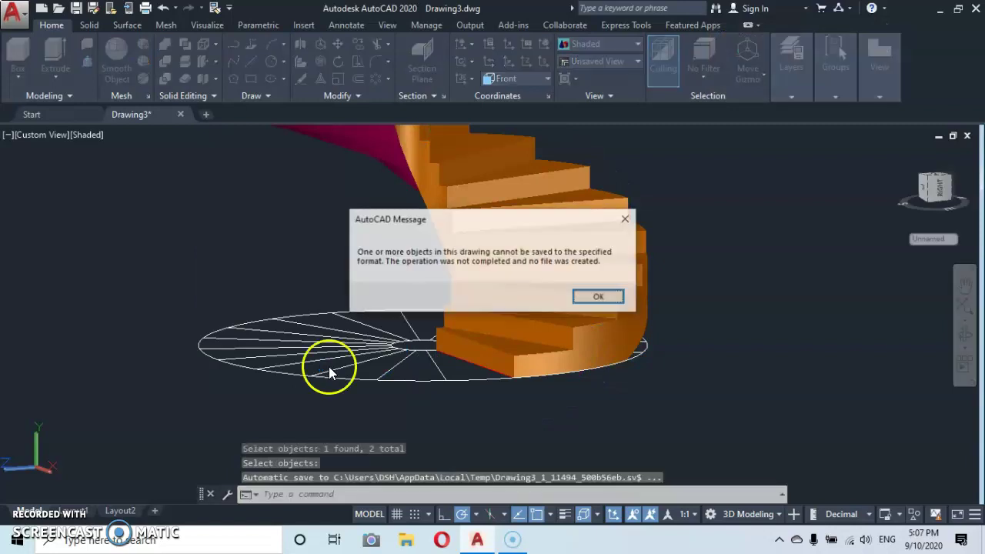
{"action": "left_click", "coordinate": [600, 297]}
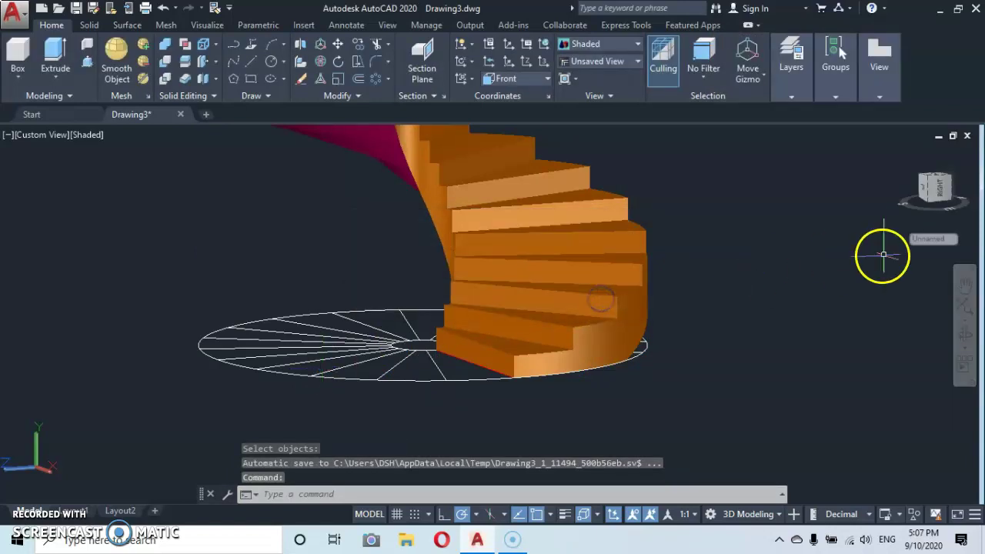
- Examine the staircase's steps, sides and underside from above, below and all around
{"action": "left_click", "coordinate": [964, 336]}
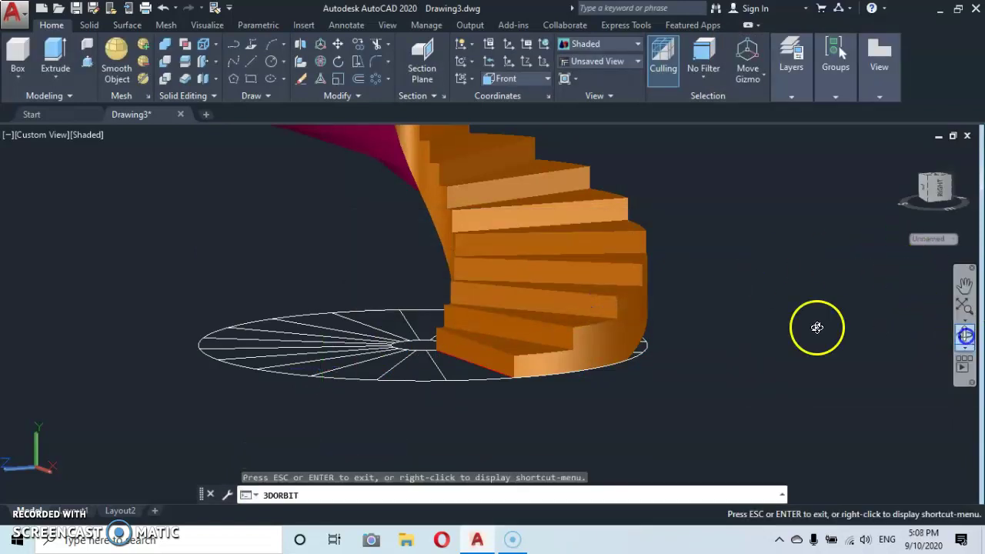
{"action": "left_click_drag", "start_coordinate": [589, 314], "coordinate": [732, 309]}
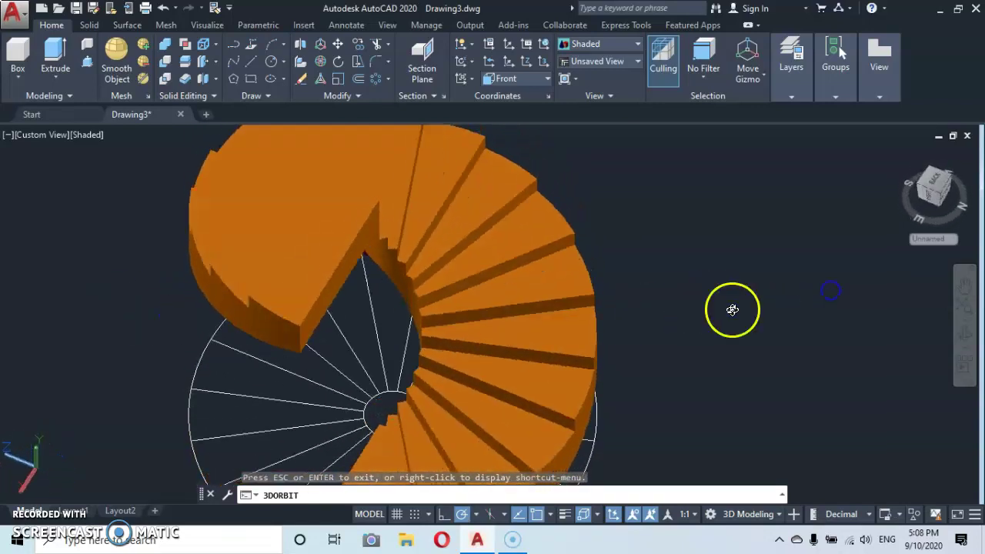
{"action": "left_click_drag", "start_coordinate": [466, 365], "coordinate": [72, 385]}
{"action": "left_click_drag", "start_coordinate": [588, 297], "coordinate": [336, 320]}
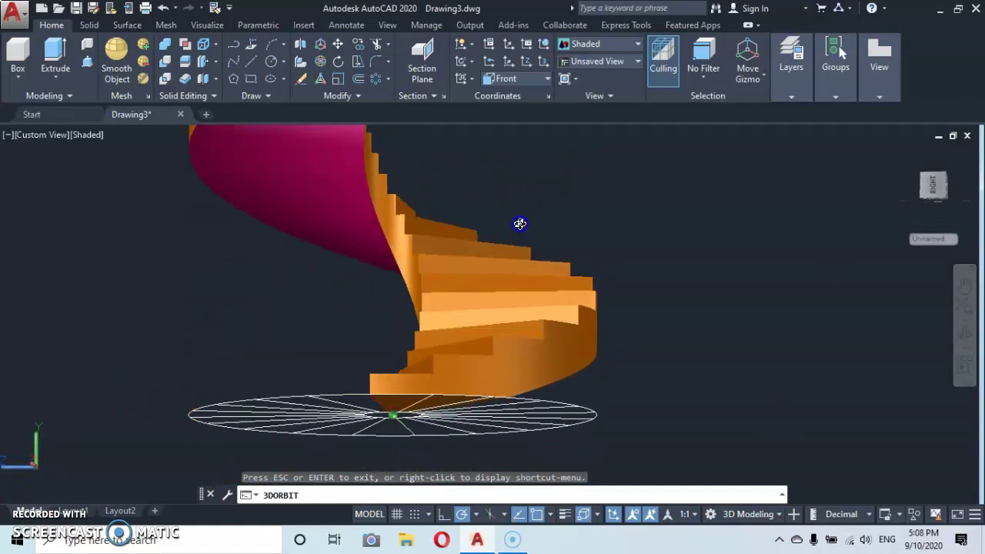
{"action": "left_click_drag", "start_coordinate": [559, 224], "coordinate": [665, 225]}
{"action": "left_click_drag", "start_coordinate": [348, 262], "coordinate": [482, 326]}
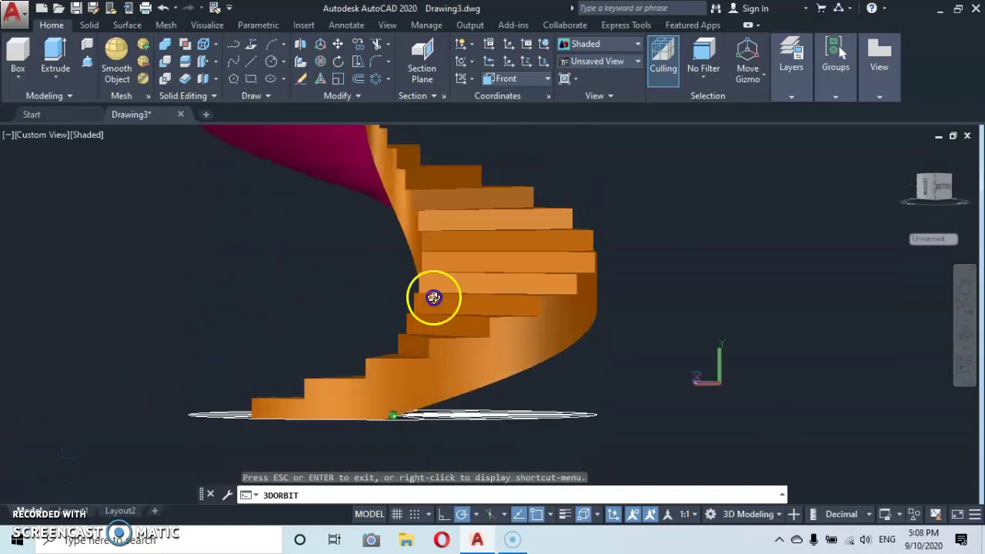
{"action": "left_click_drag", "start_coordinate": [389, 320], "coordinate": [561, 332]}
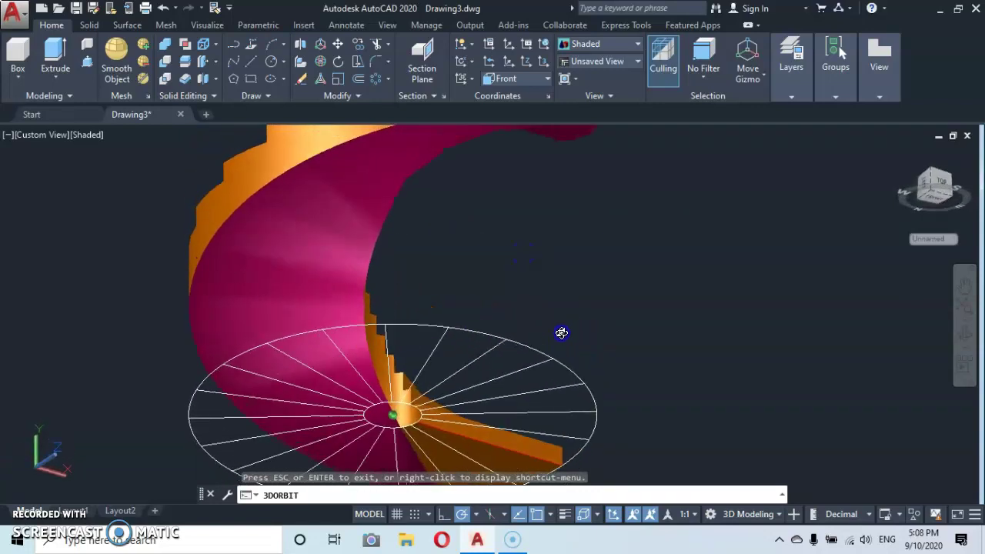
{"action": "left_click_drag", "start_coordinate": [304, 240], "coordinate": [345, 361]}
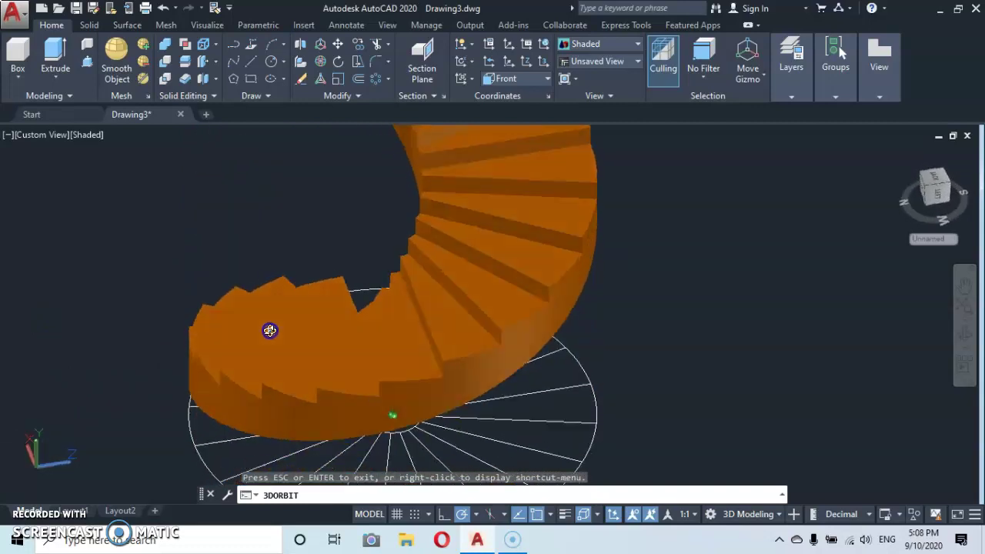